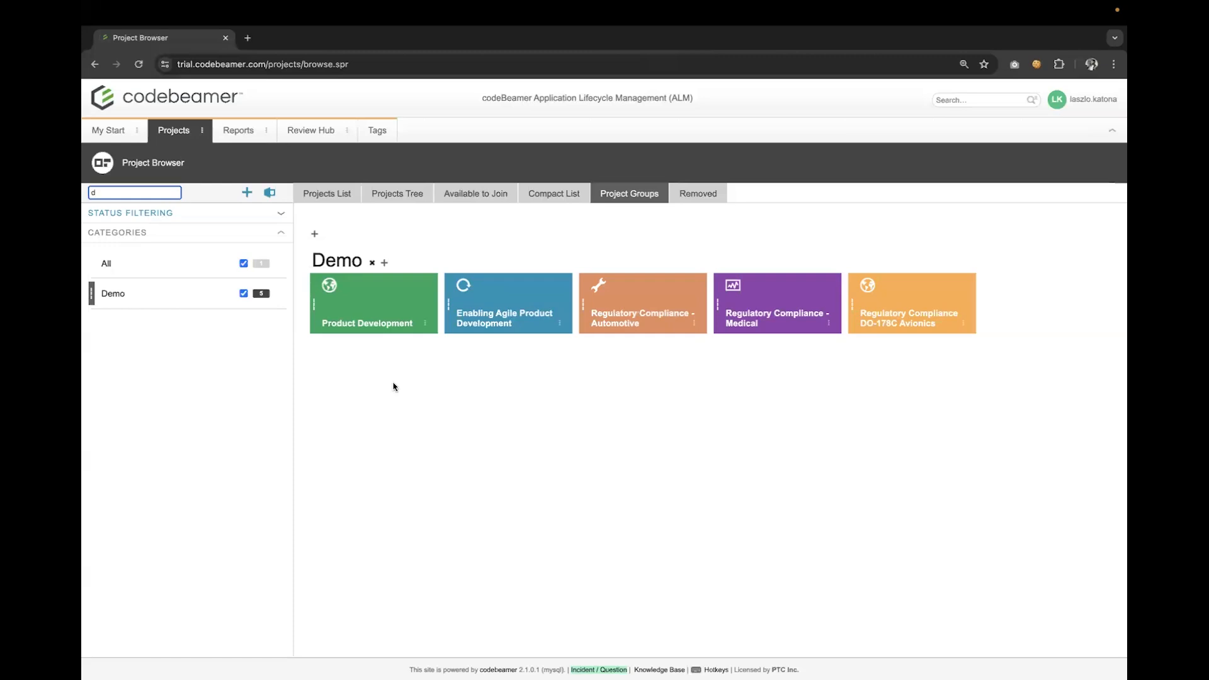
# - Open the Trackers of the Product Development project and widen the tracker tree to show full entries
pyautogui.click(372, 300)
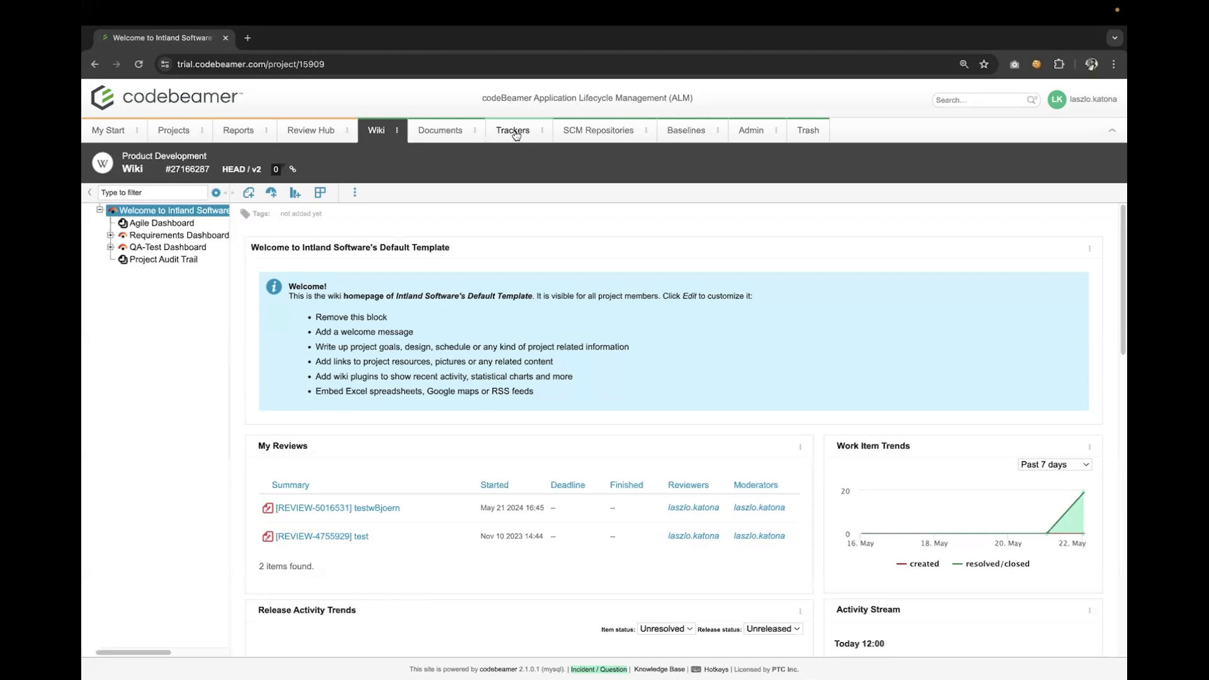
pyautogui.click(514, 133)
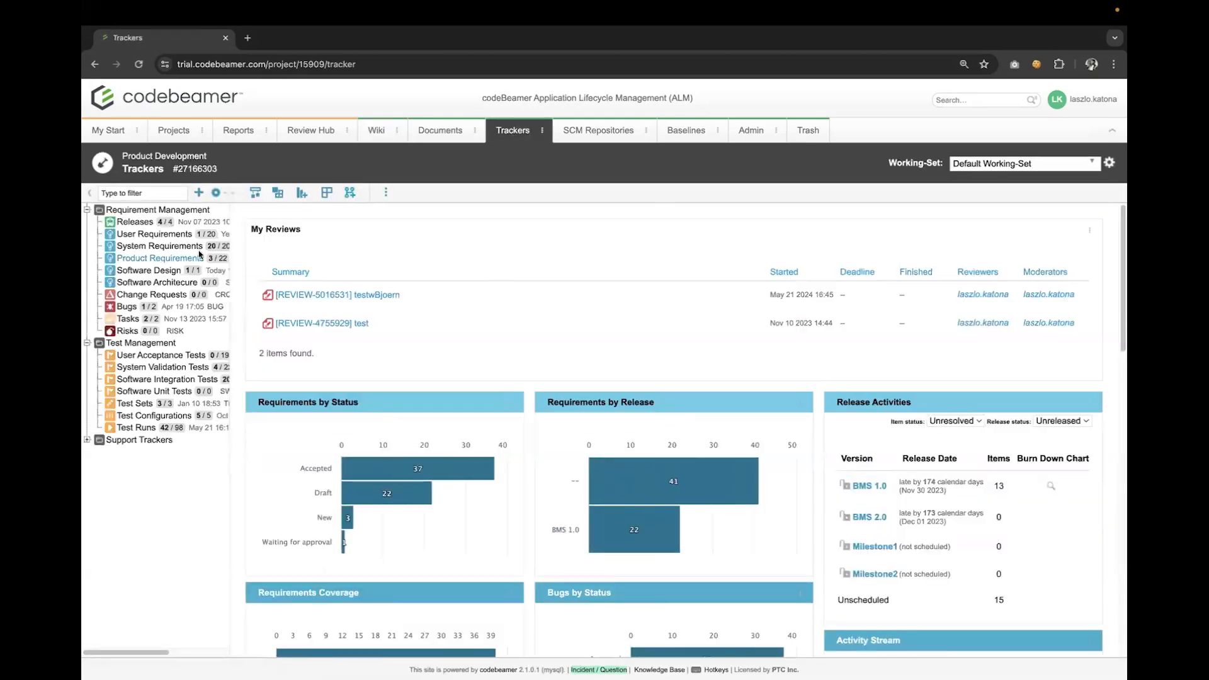
pyautogui.moveTo(231, 233); pyautogui.dragTo(316, 233)
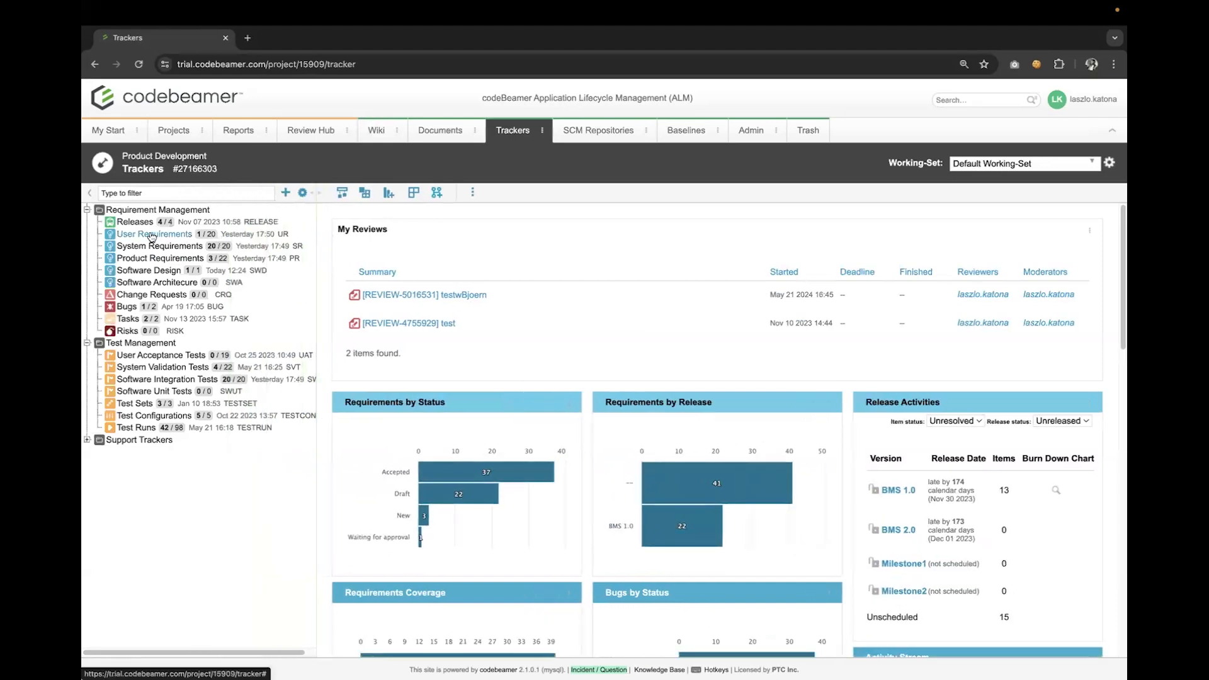
# - Examine the trackers listed under Requirement Management and Test Management, including their item counts and keys
pyautogui.scroll(5, 152, 236)
pyautogui.scroll(-2, 242, 335)
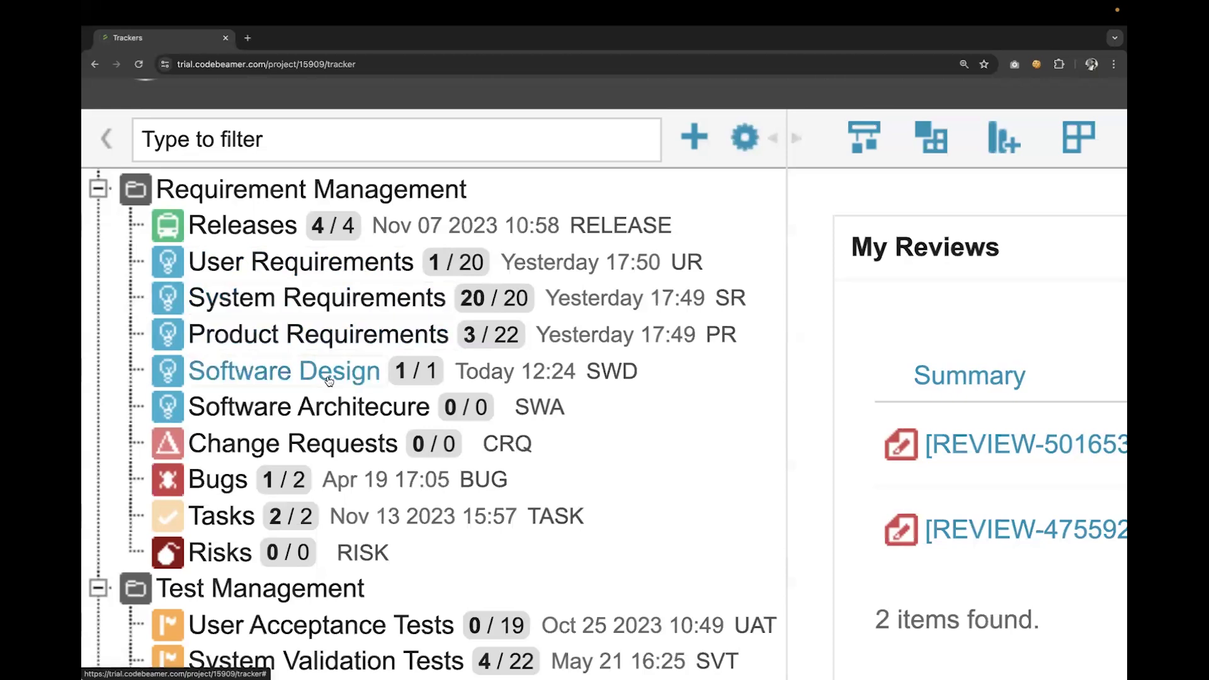
pyautogui.scroll(-5, 328, 380)
pyautogui.scroll(3, 328, 384)
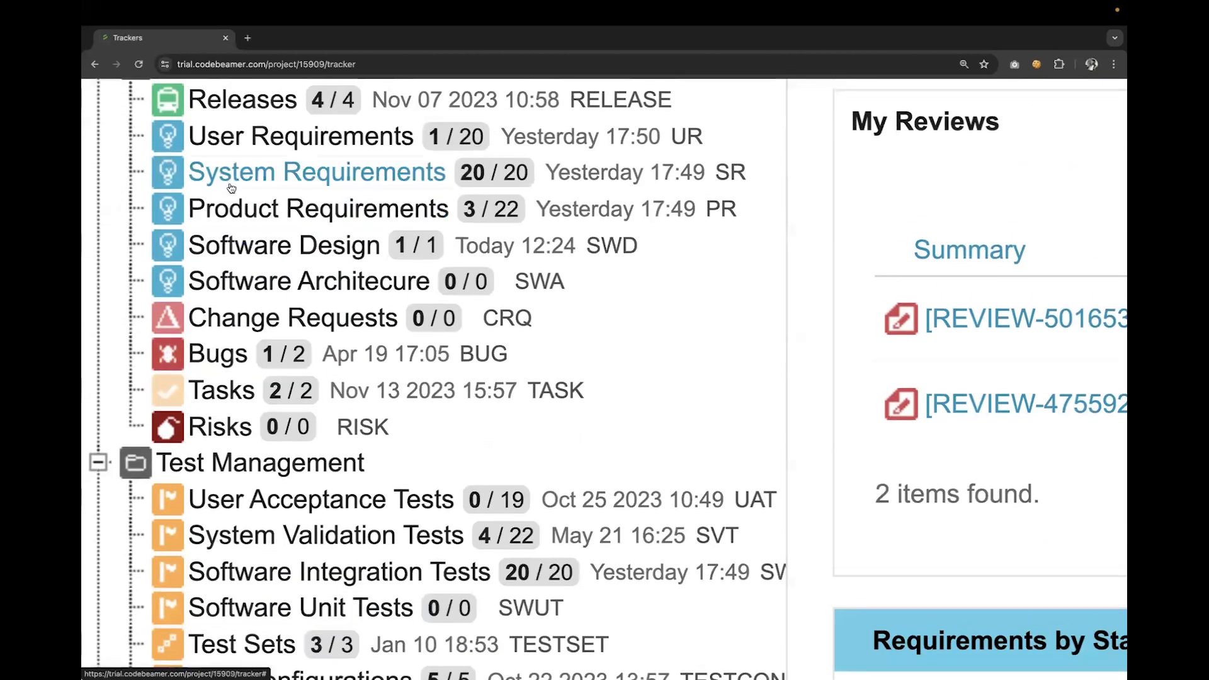
pyautogui.scroll(-3, 264, 378)
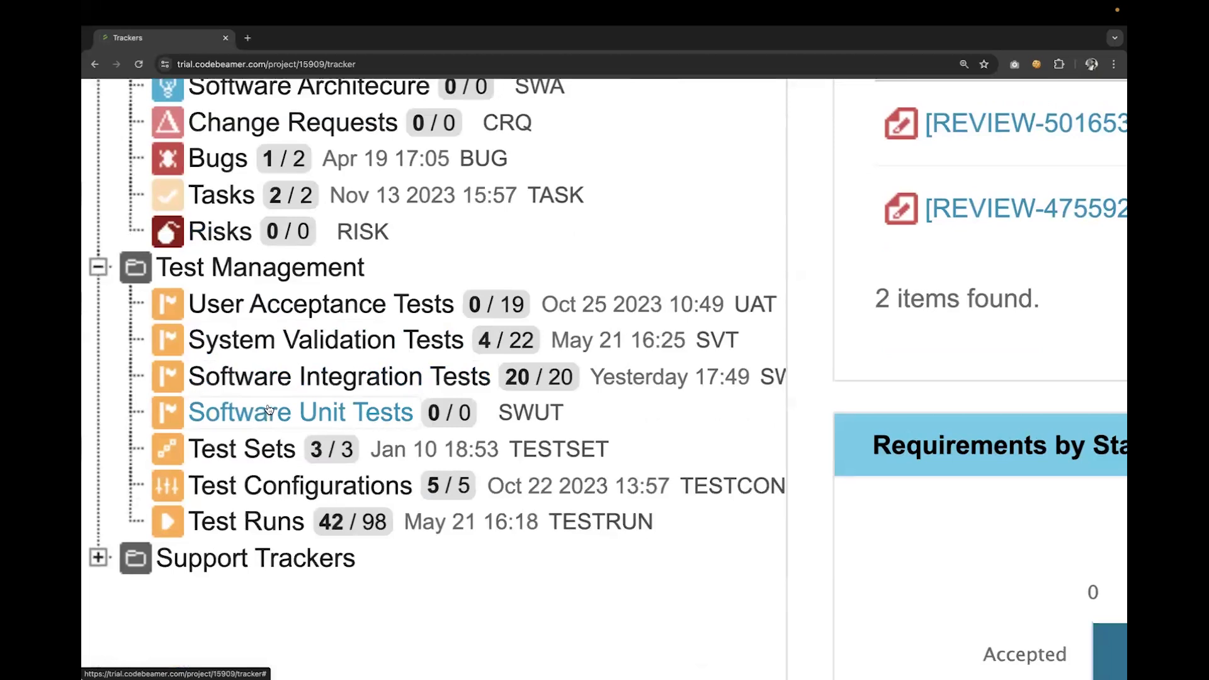
pyautogui.scroll(5, 267, 409)
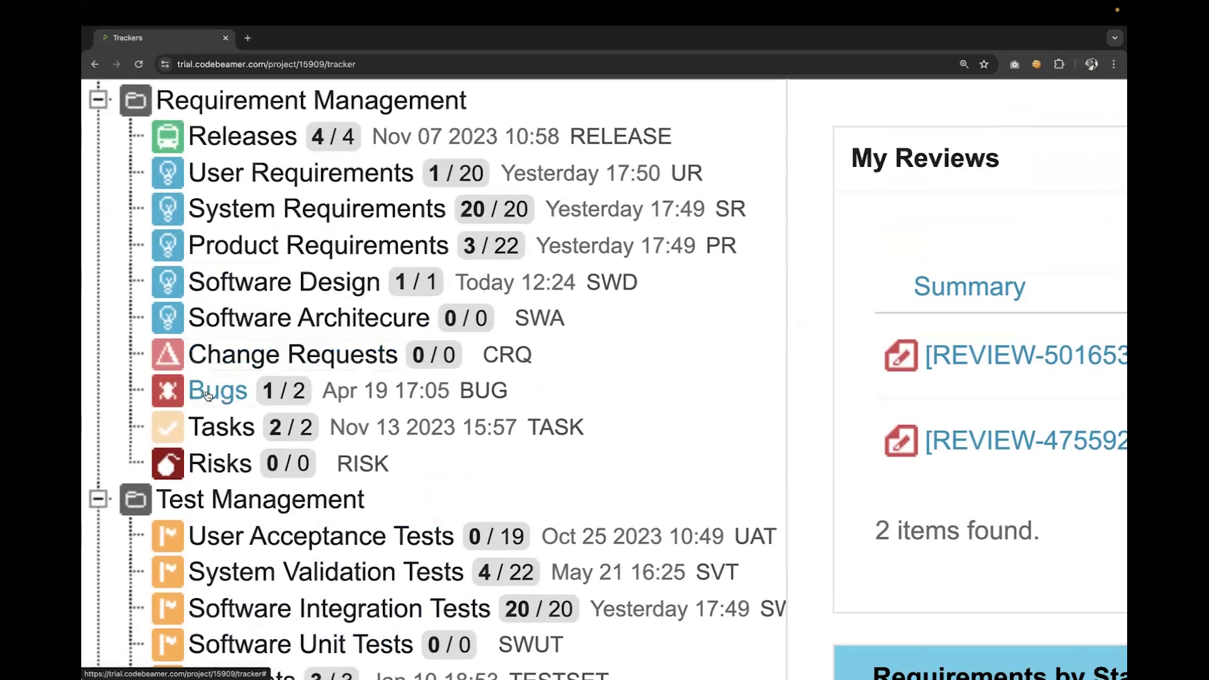
pyautogui.scroll(-1, 208, 395)
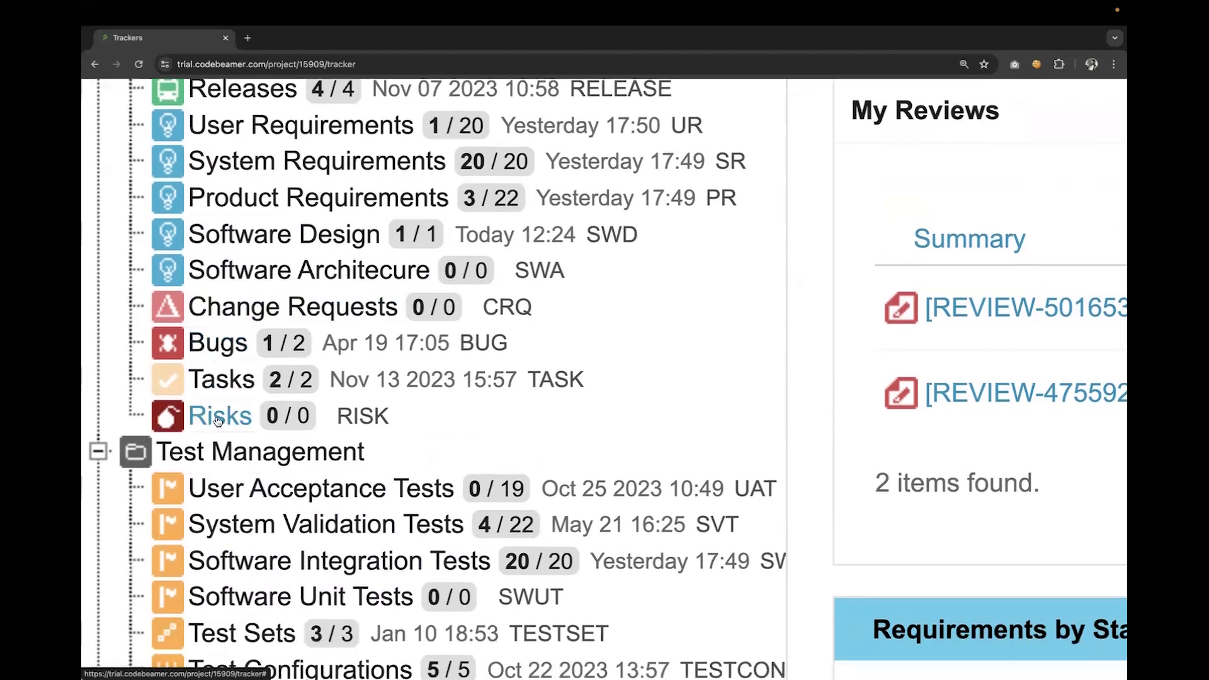
pyautogui.scroll(-5, 228, 393)
pyautogui.scroll(5, 223, 403)
pyautogui.scroll(1, 220, 409)
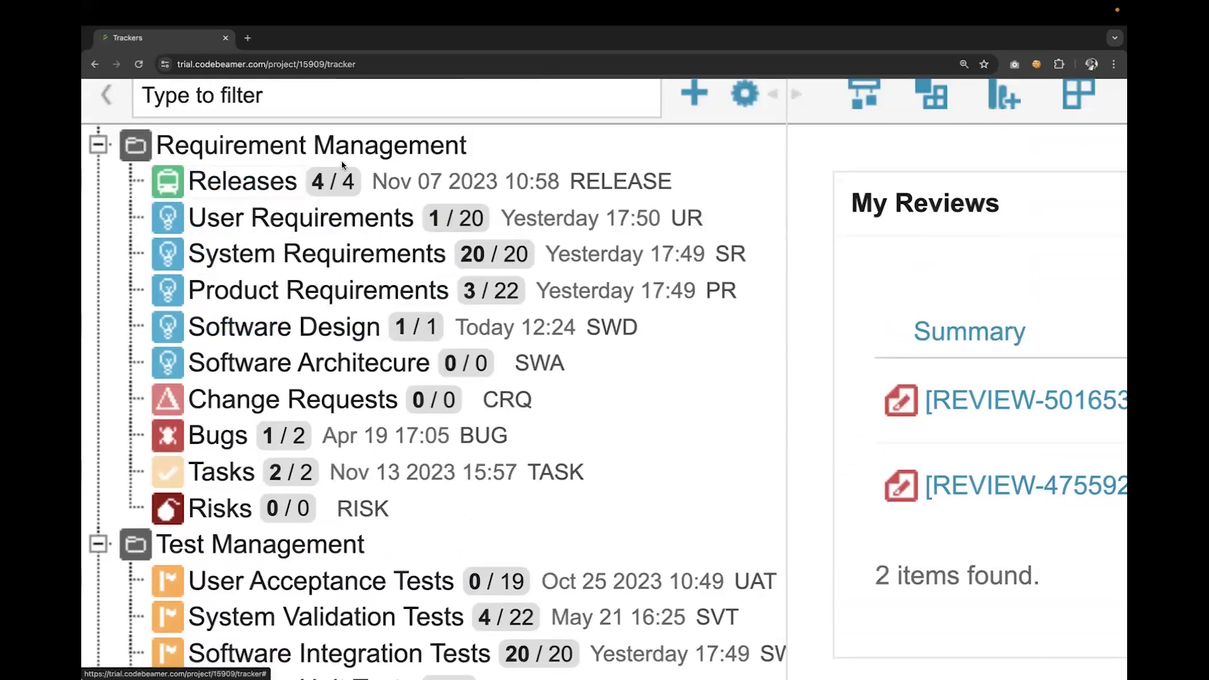
pyautogui.scroll(-5, 385, 170)
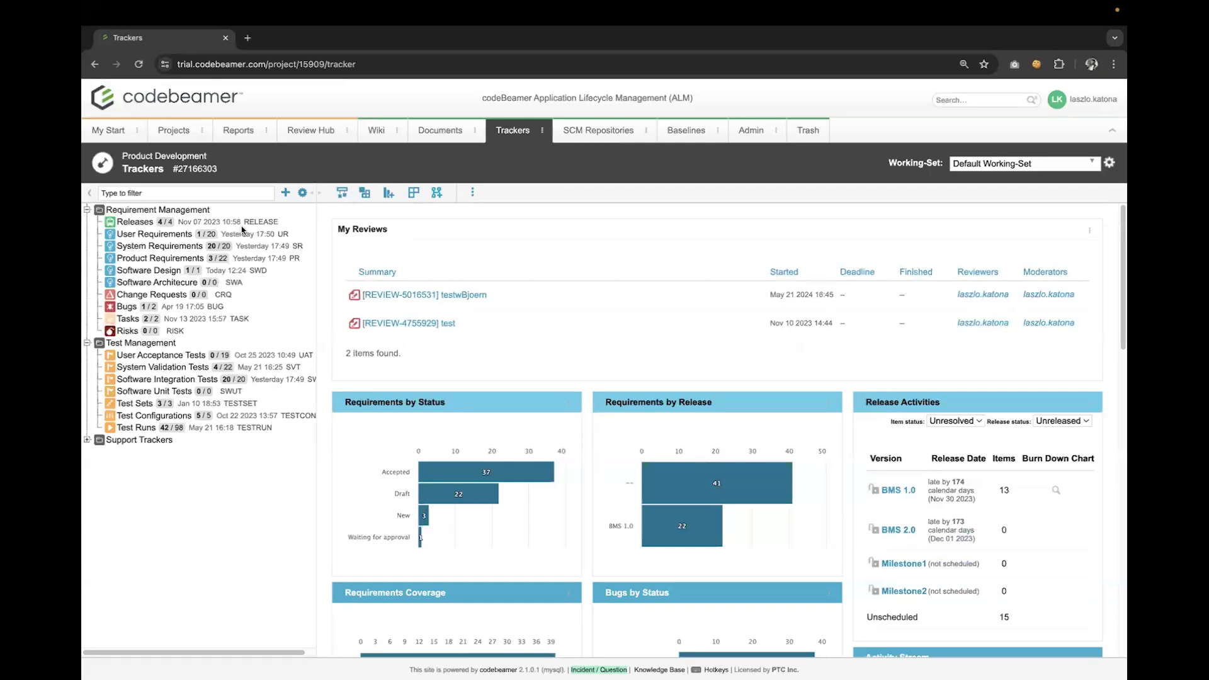
# - Open the tracker configuration diagram and hide Product Requirements, Software Design, Software Architecure and the three displayed test trackers
pyautogui.click(342, 194)
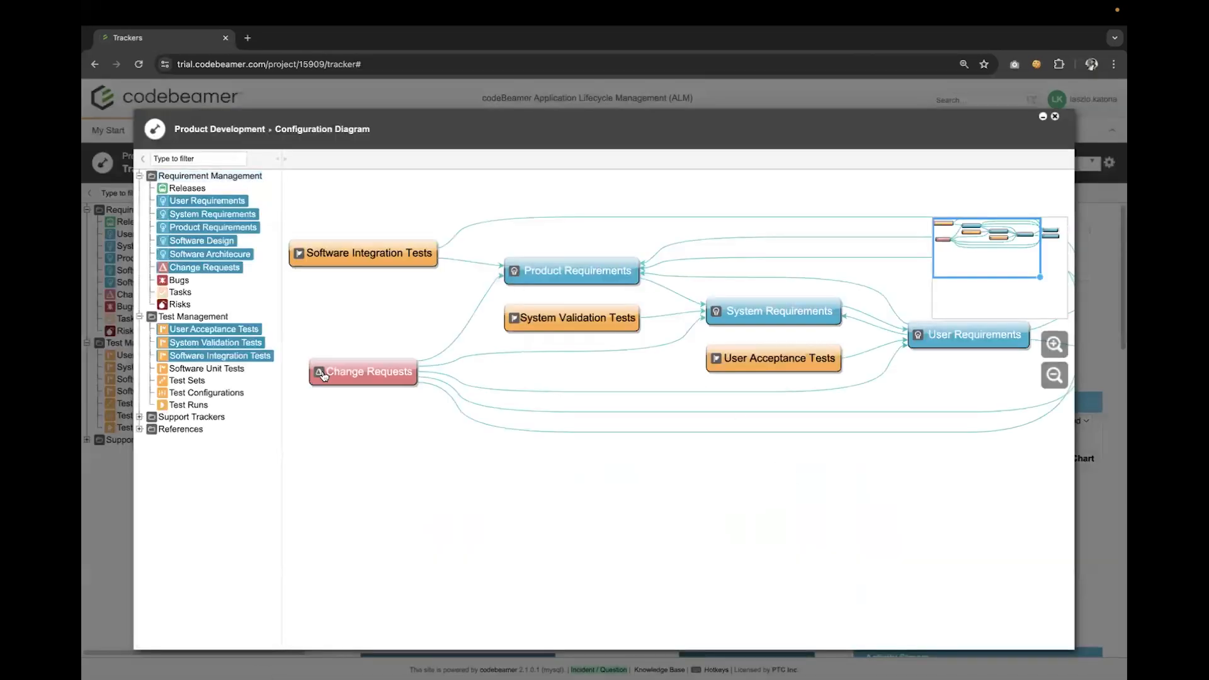
pyautogui.moveTo(718, 485); pyautogui.dragTo(655, 494)
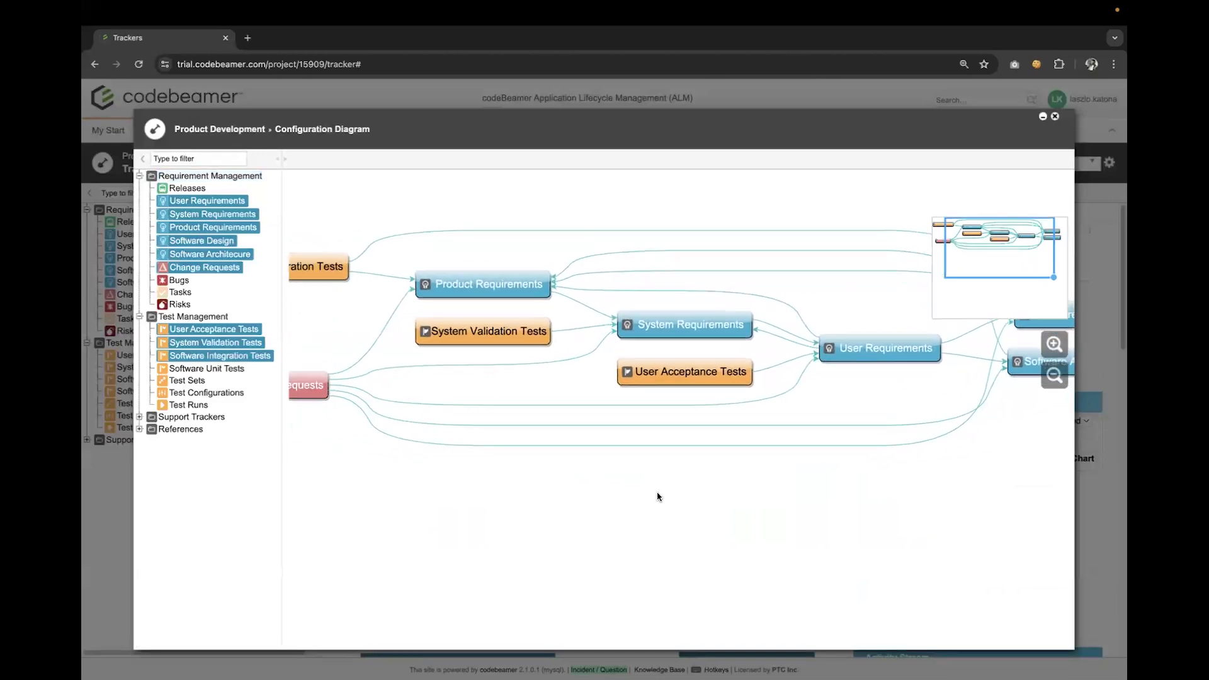
pyautogui.click(214, 241)
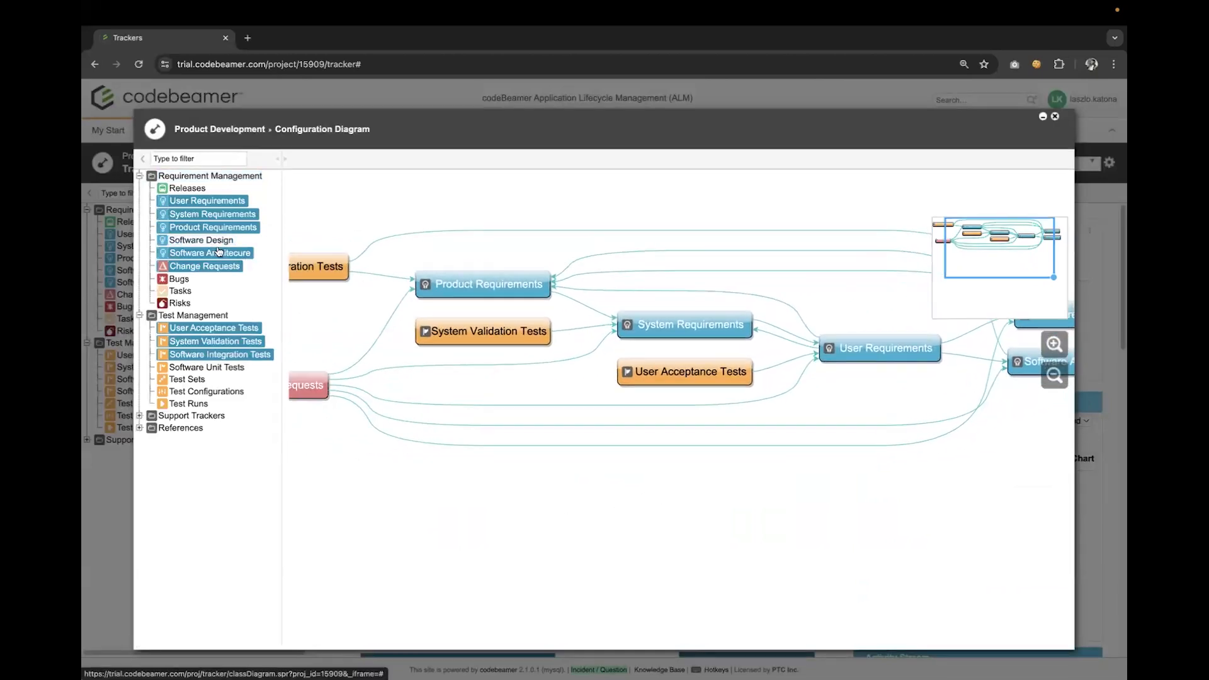
pyautogui.click(220, 253)
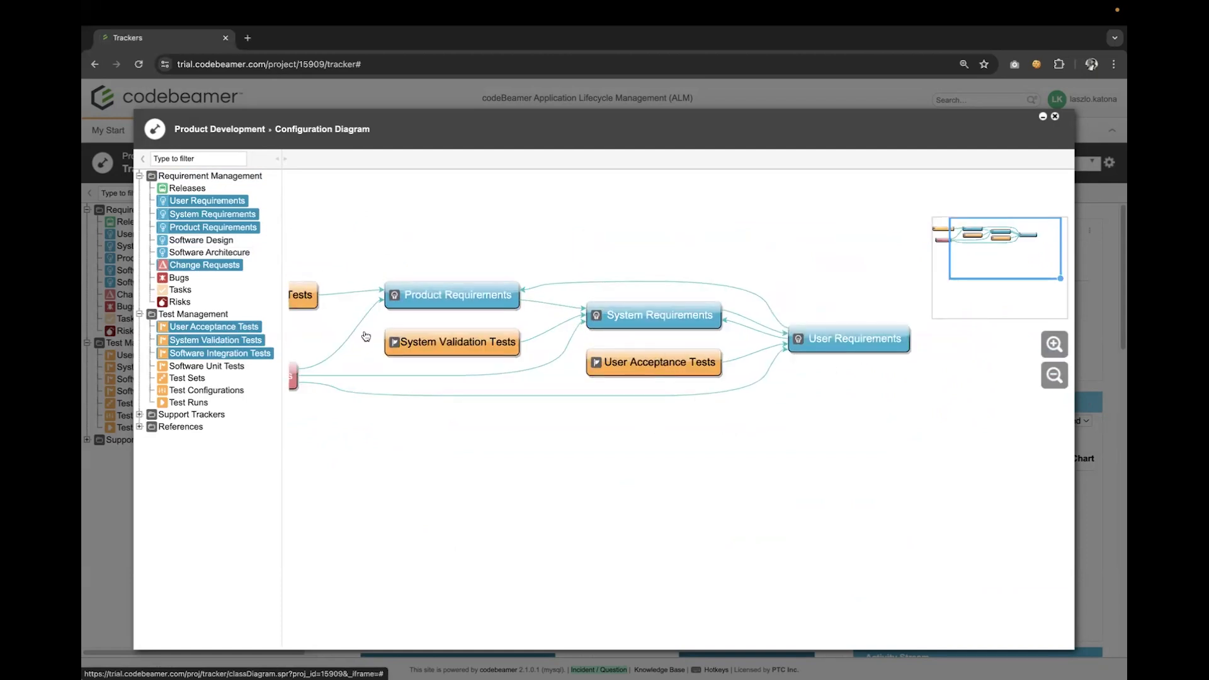
pyautogui.click(193, 330)
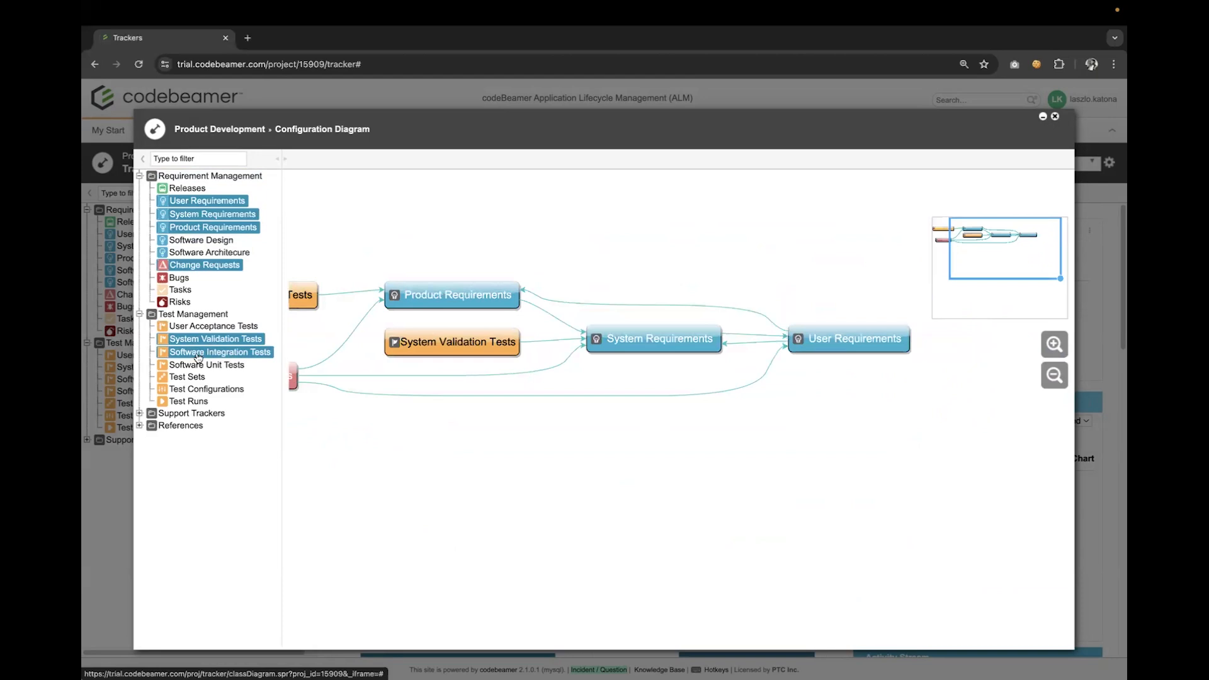
pyautogui.click(195, 354)
pyautogui.click(193, 342)
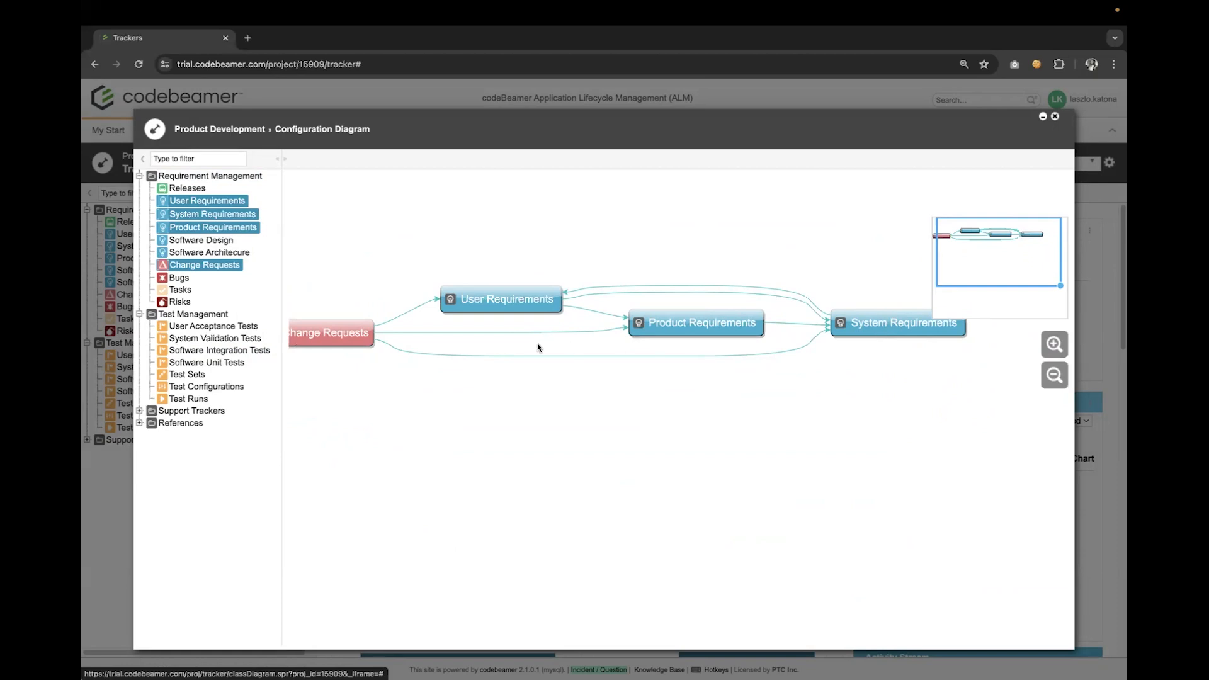
pyautogui.moveTo(385, 384); pyautogui.dragTo(478, 380)
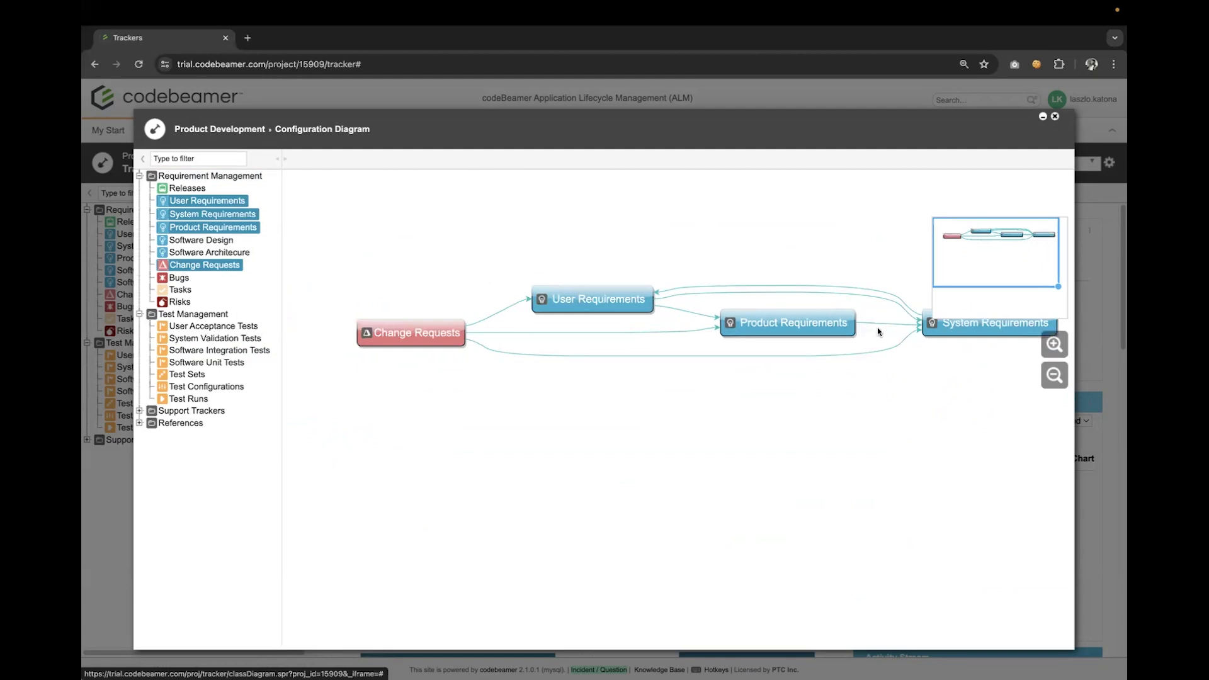
pyautogui.click(207, 227)
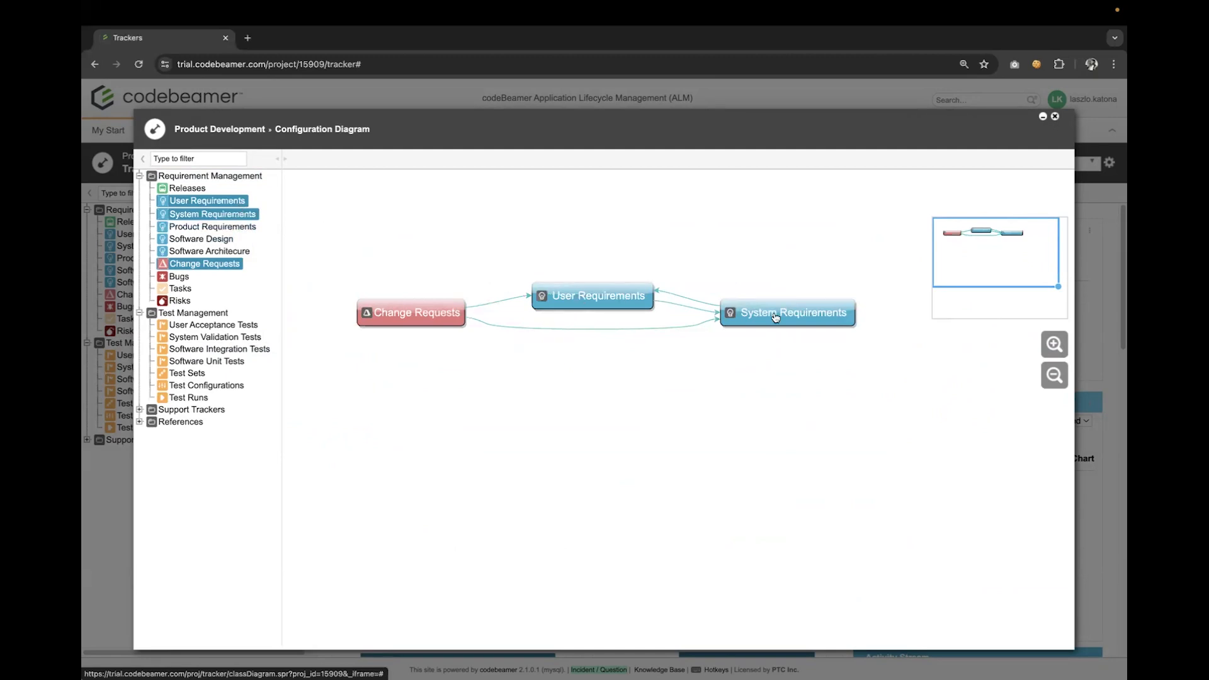
# - Restore Product Requirements, Software Design and Software Architecure in the diagram and highlight the Change Requests relationships
pyautogui.click(212, 227)
pyautogui.click(202, 240)
pyautogui.click(210, 252)
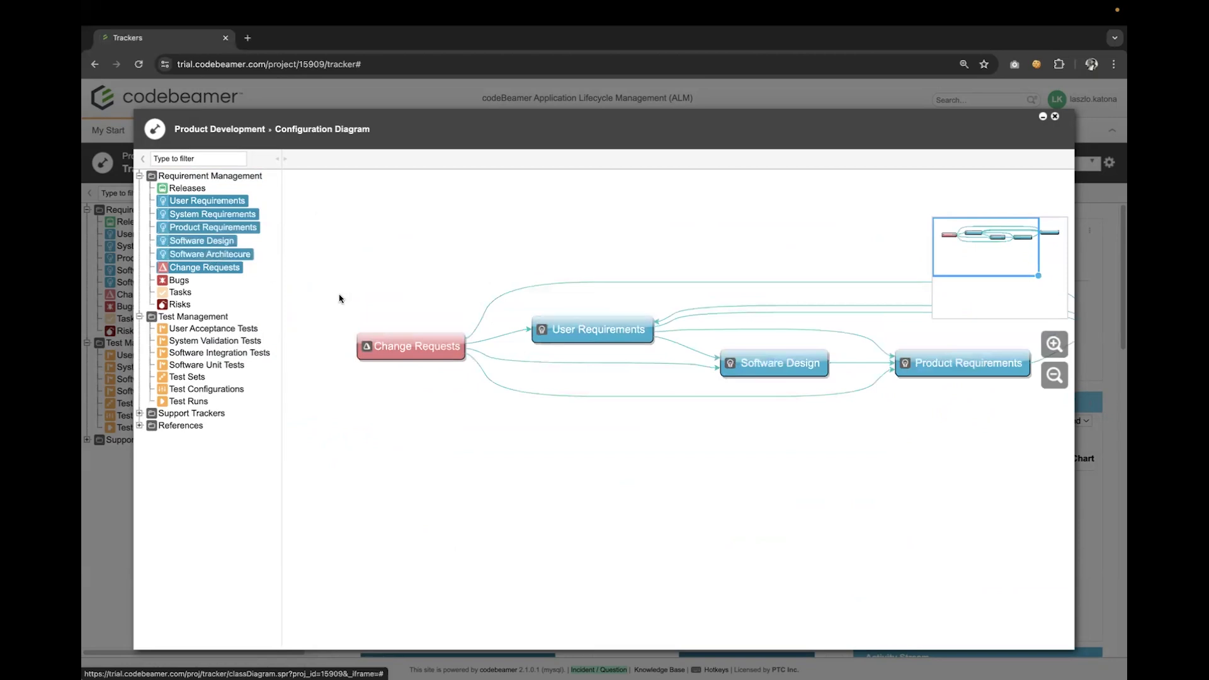
pyautogui.click(399, 389)
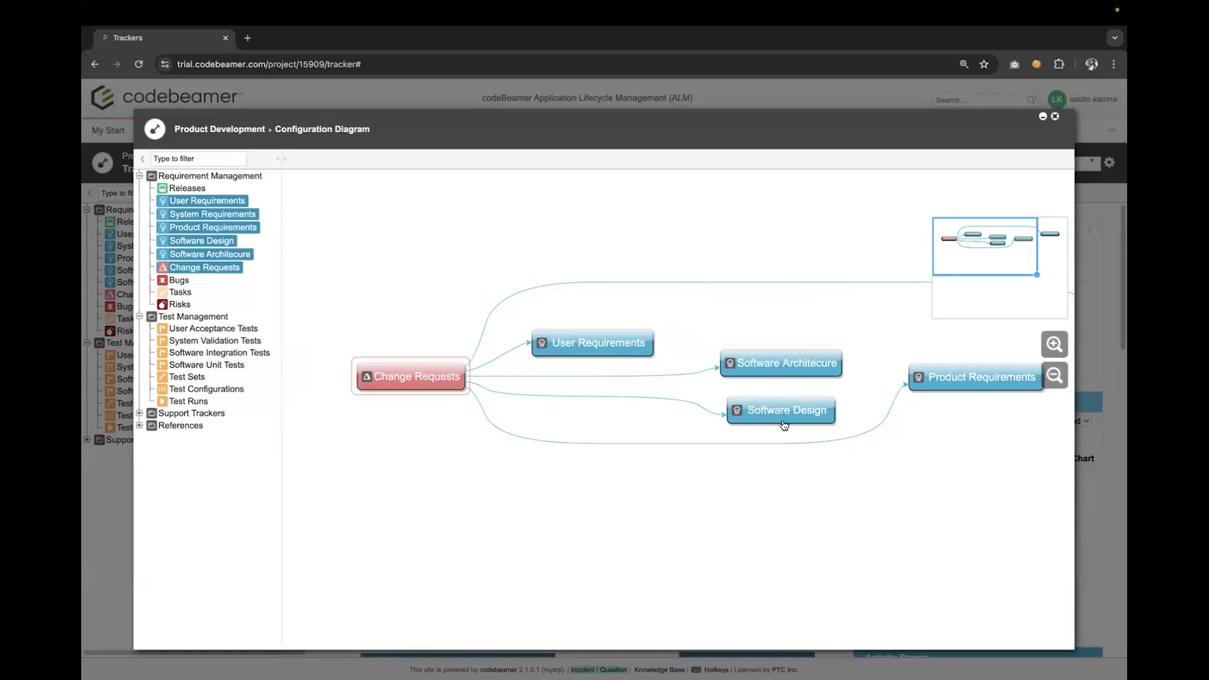
# - Add User Acceptance Tests, System Validation Tests, Software Integration Tests and Software Unit Tests to the configuration diagram
pyautogui.click(201, 329)
pyautogui.click(203, 342)
pyautogui.click(203, 355)
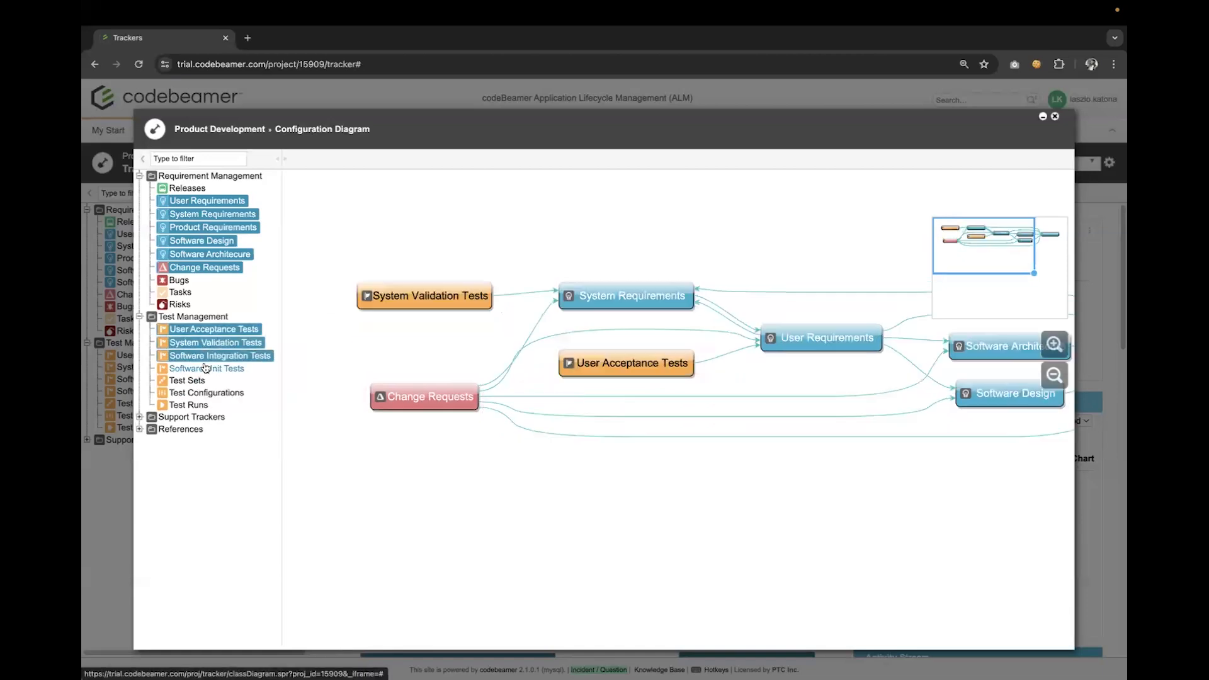
pyautogui.click(203, 368)
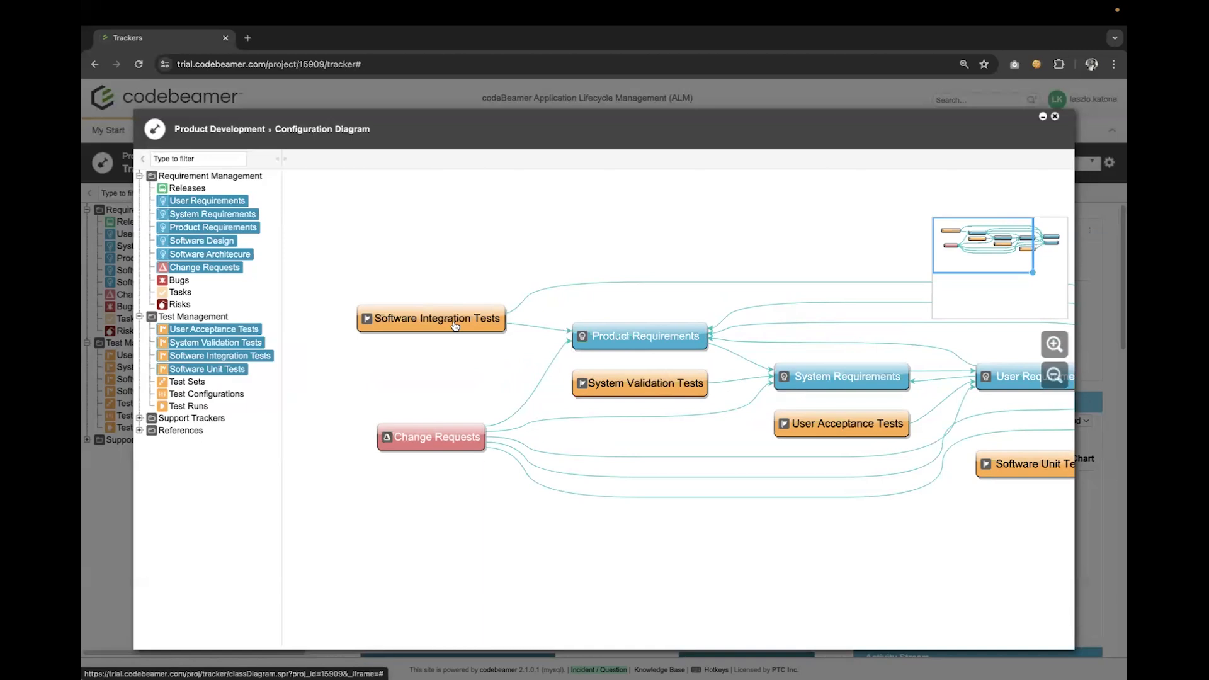
# - Isolate the System Validation Tests relationships in the diagram, restore the full view and close the diagram
pyautogui.click(631, 394)
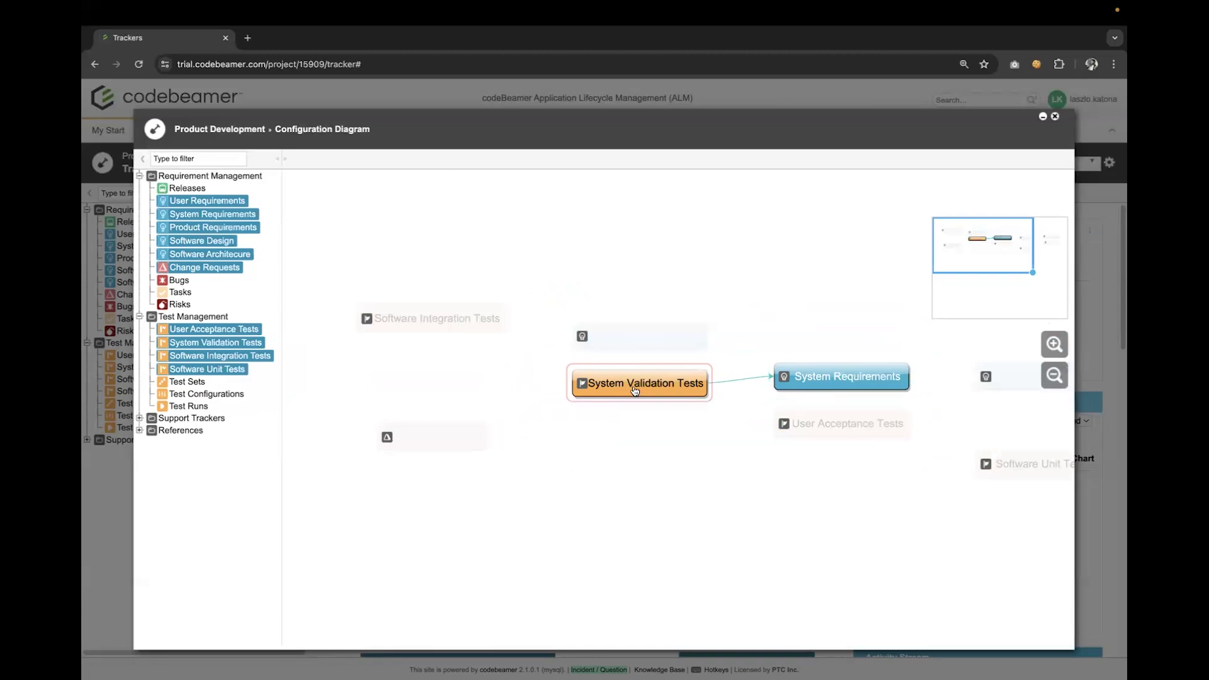
pyautogui.click(634, 391)
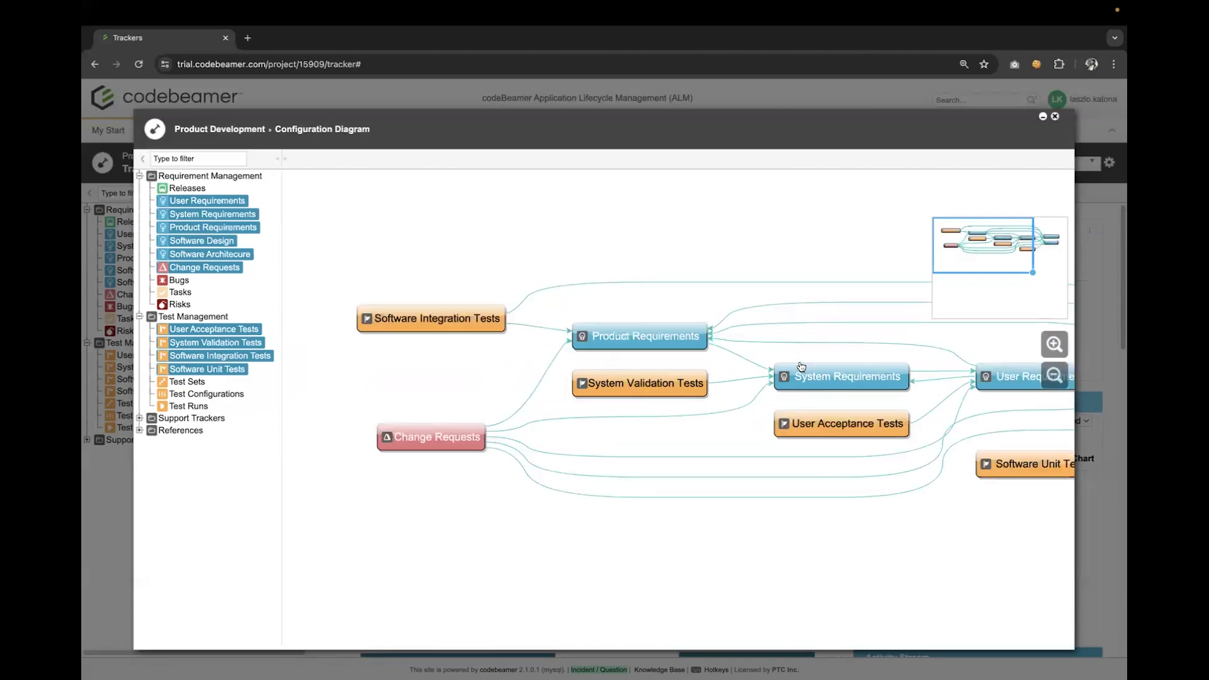
pyautogui.click(1054, 117)
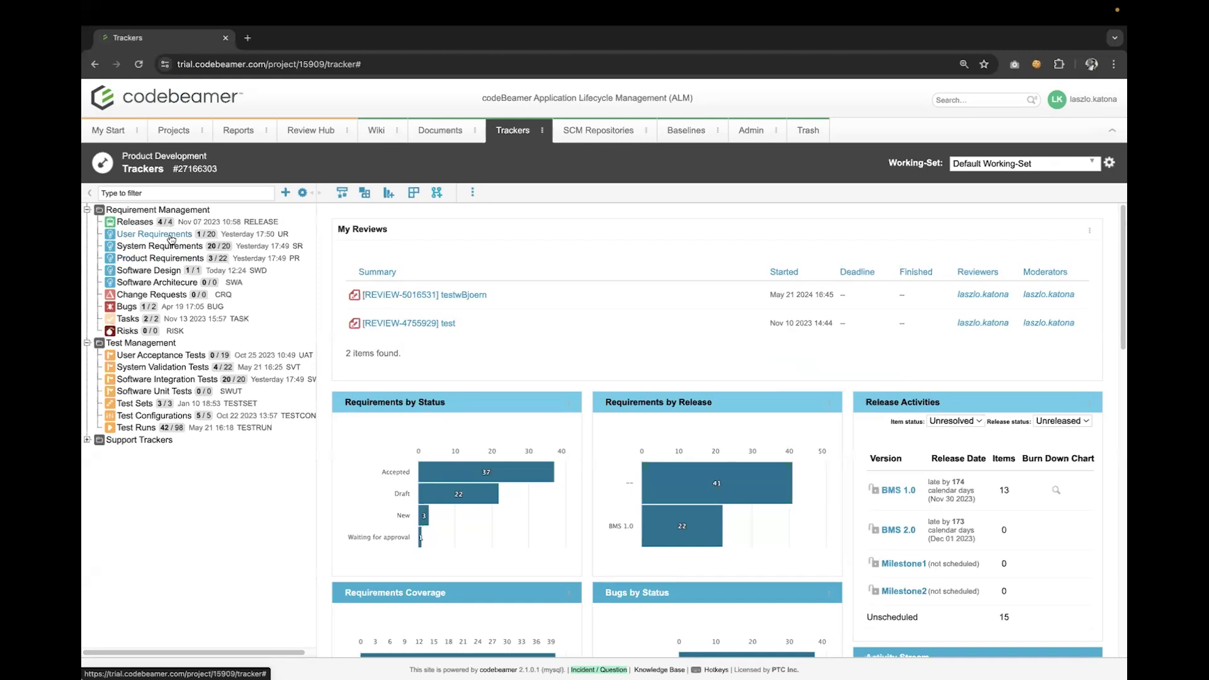
# - Open the User Requirements tracker and review the details and references of the User Authentication requirement
pyautogui.click(168, 237)
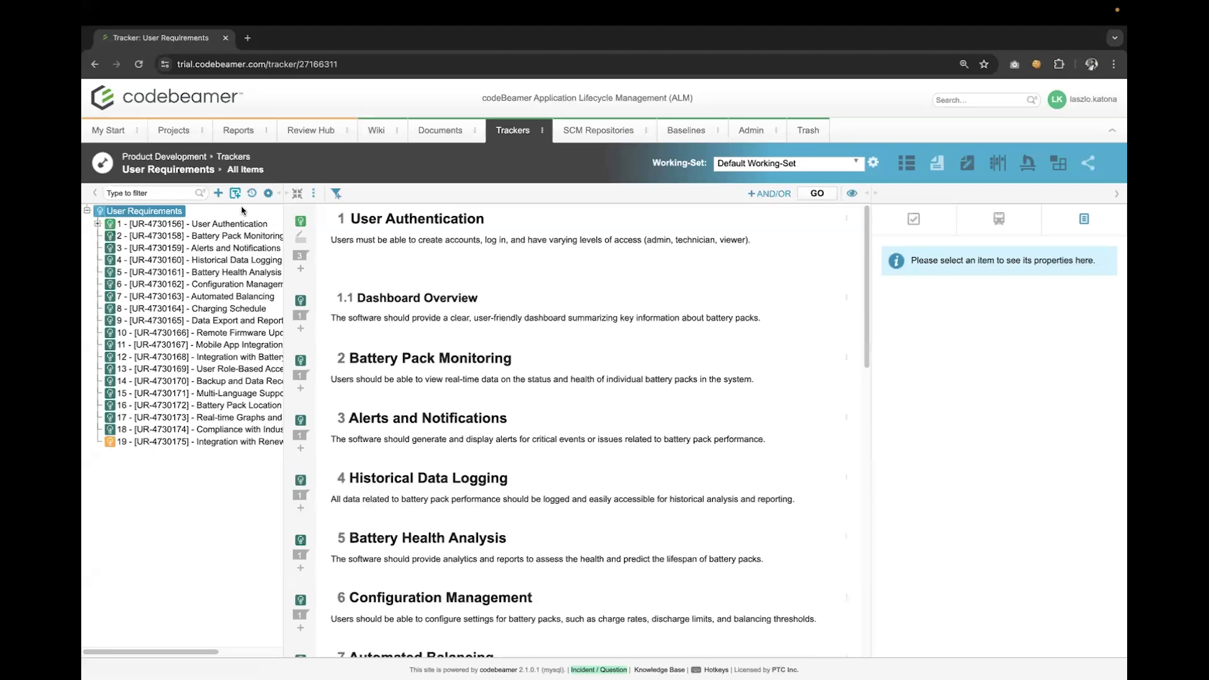
pyautogui.click(233, 223)
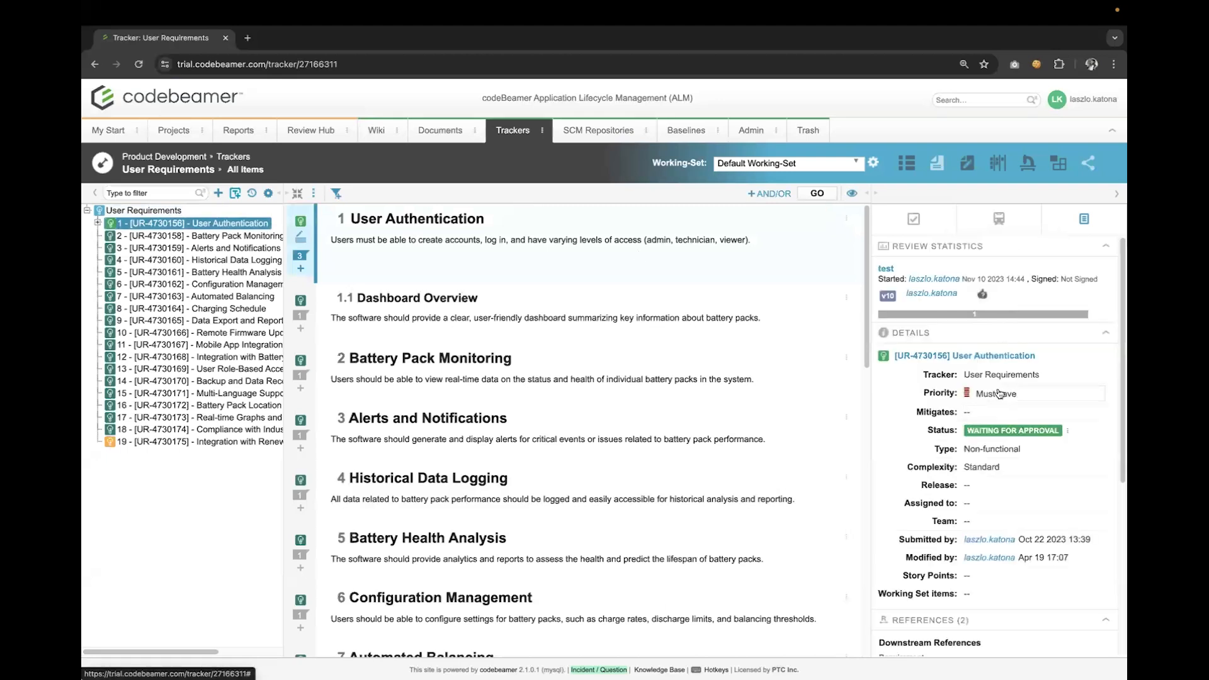
pyautogui.scroll(-2, 1042, 396)
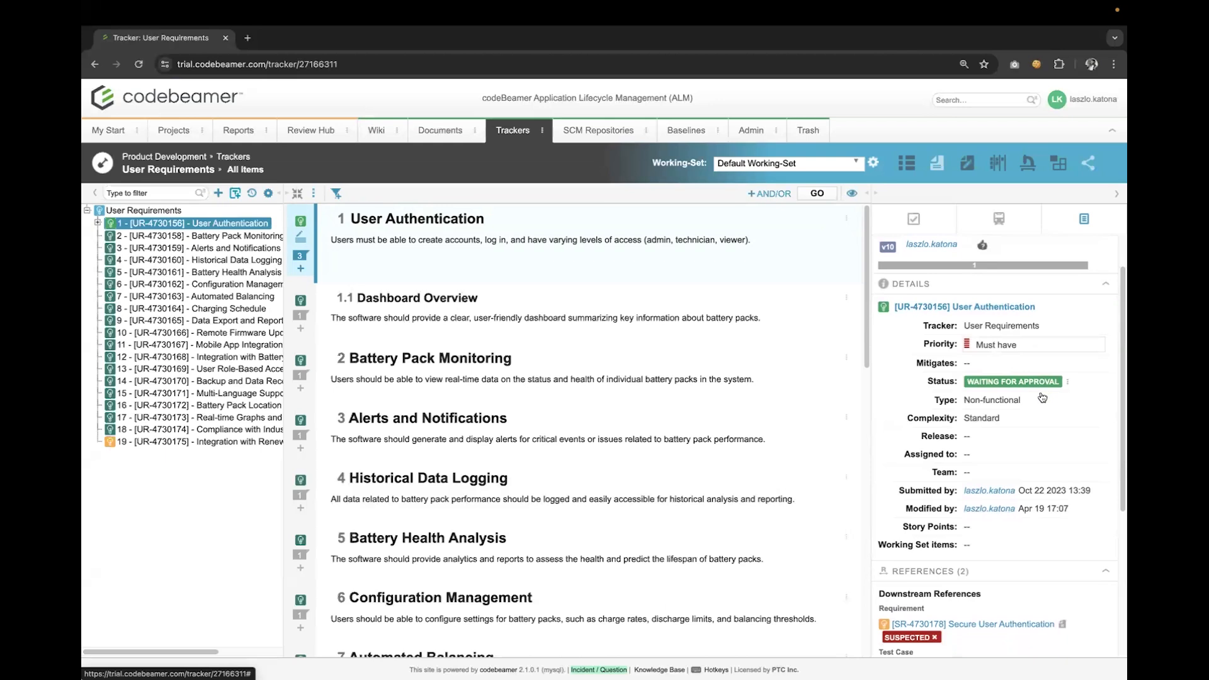
pyautogui.scroll(-1, 1042, 397)
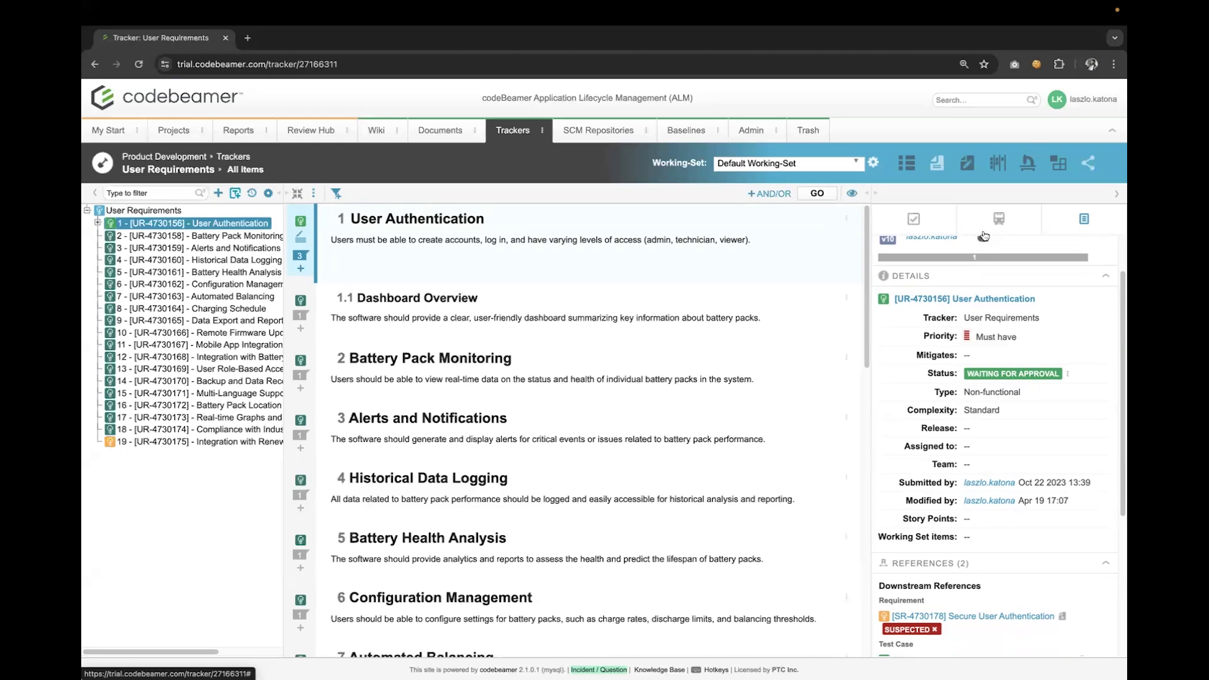
# - View the priority options of the User Authentication requirement and the properties of Alerts and Notifications
pyautogui.click(994, 345)
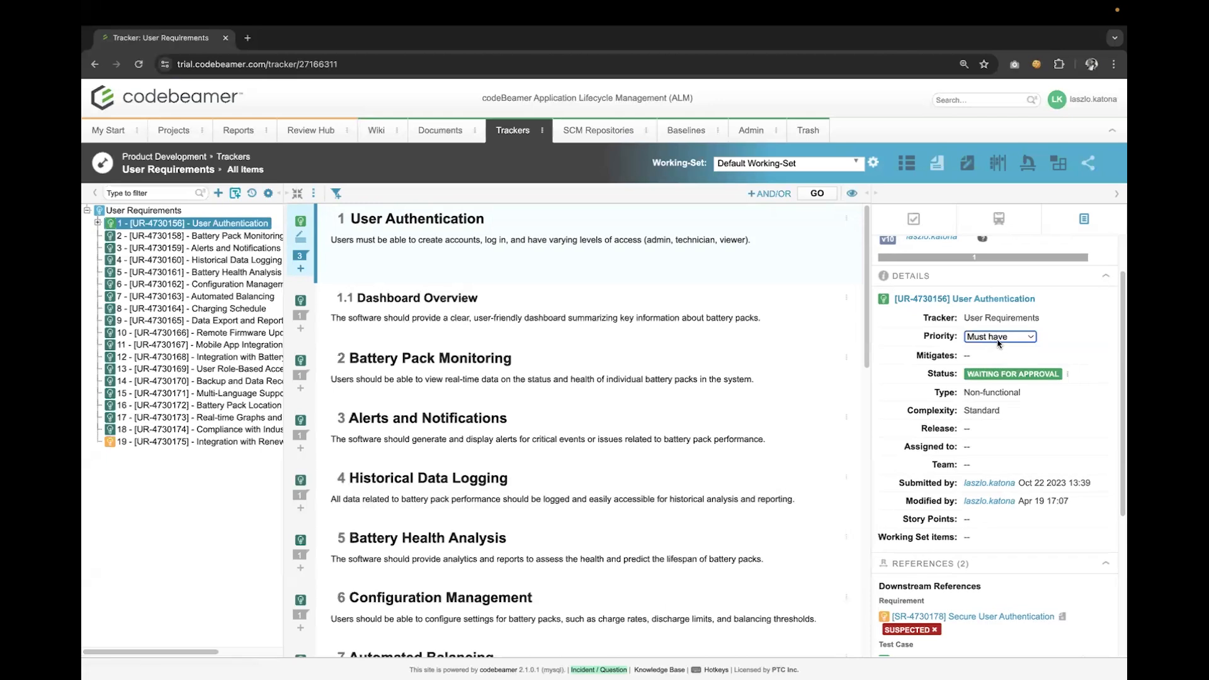
pyautogui.click(998, 342)
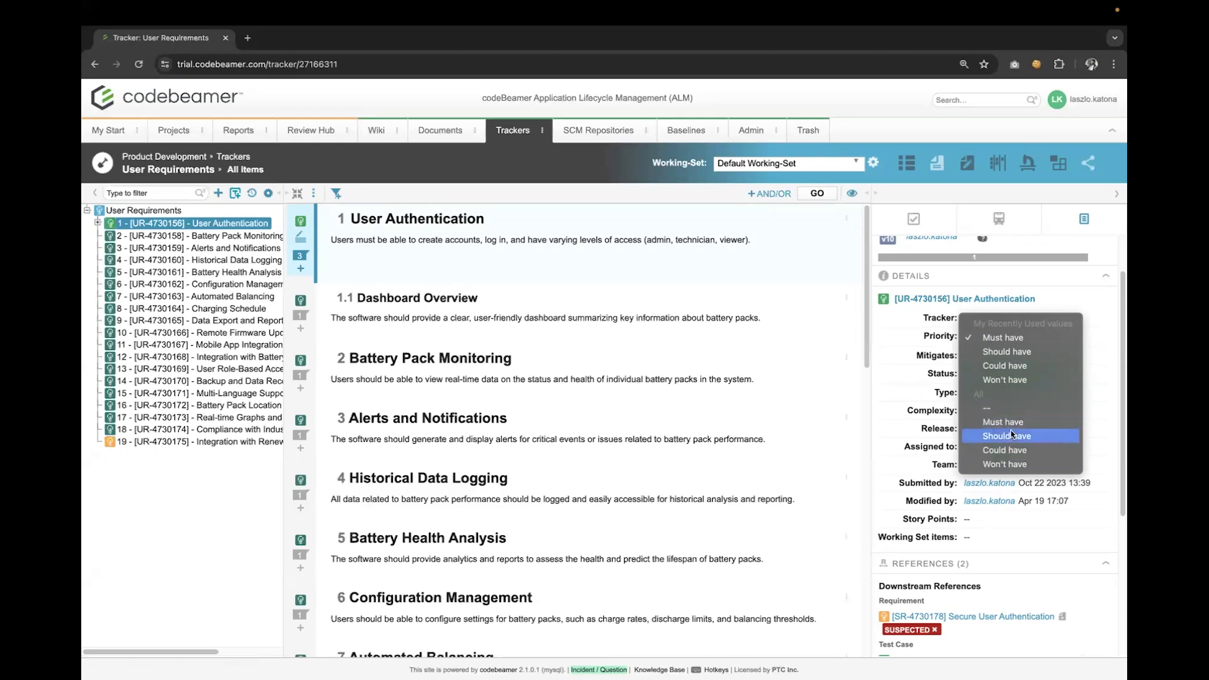
pyautogui.click(901, 391)
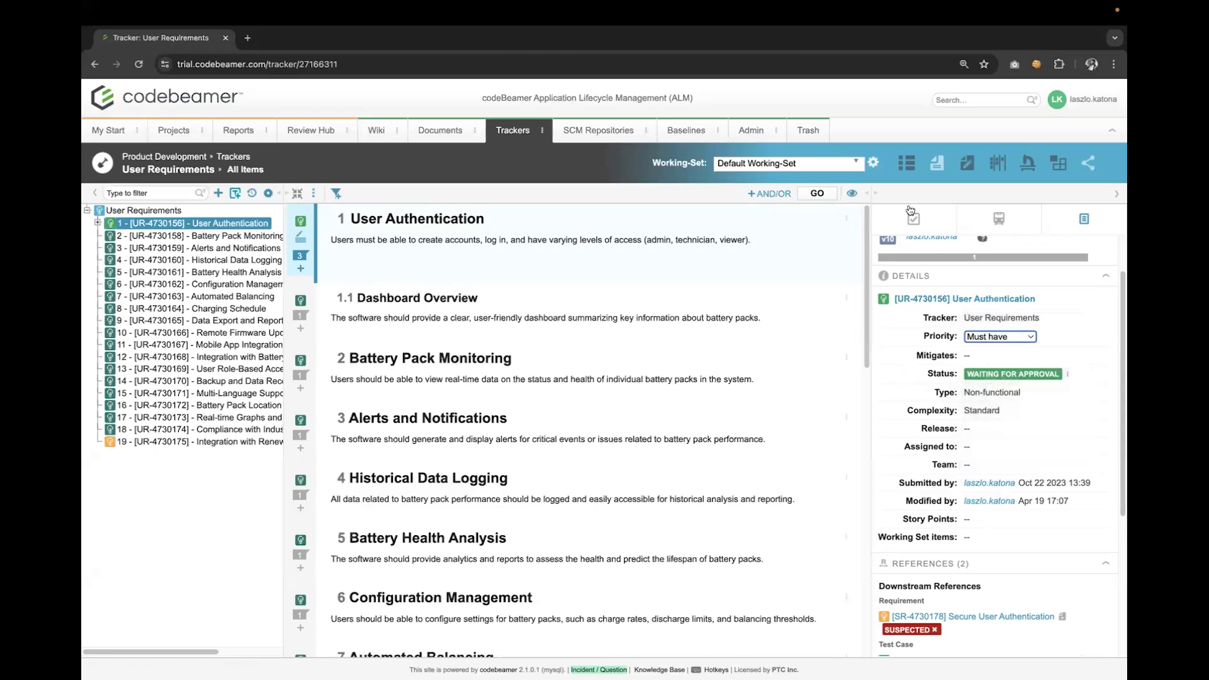
pyautogui.click(214, 248)
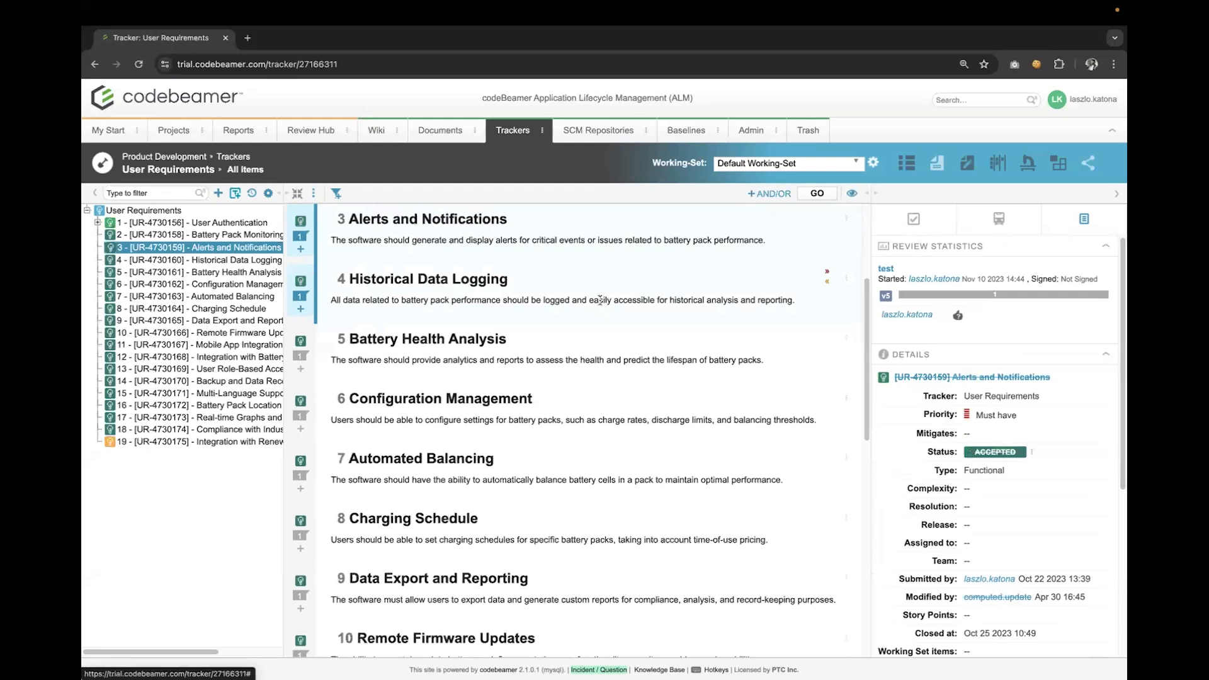
# - Show the User Requirements in table view and check the priority options of Integration with Renewable Energy Sources without changing them
pyautogui.click(909, 165)
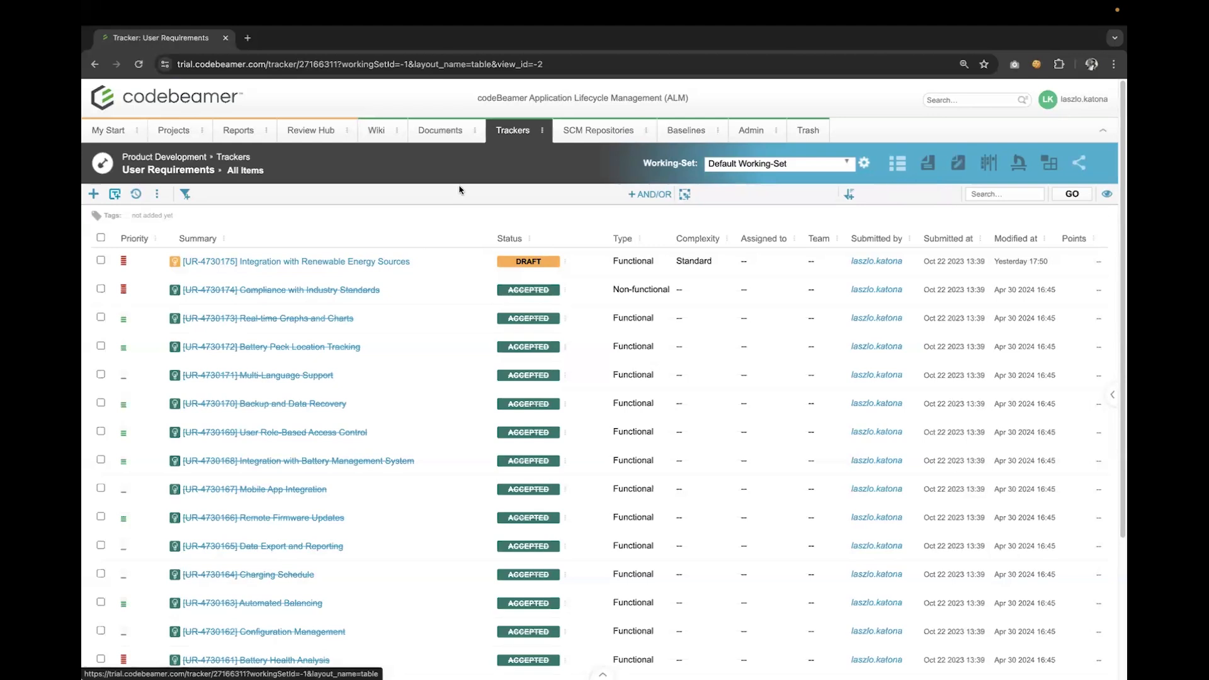
pyautogui.click(130, 258)
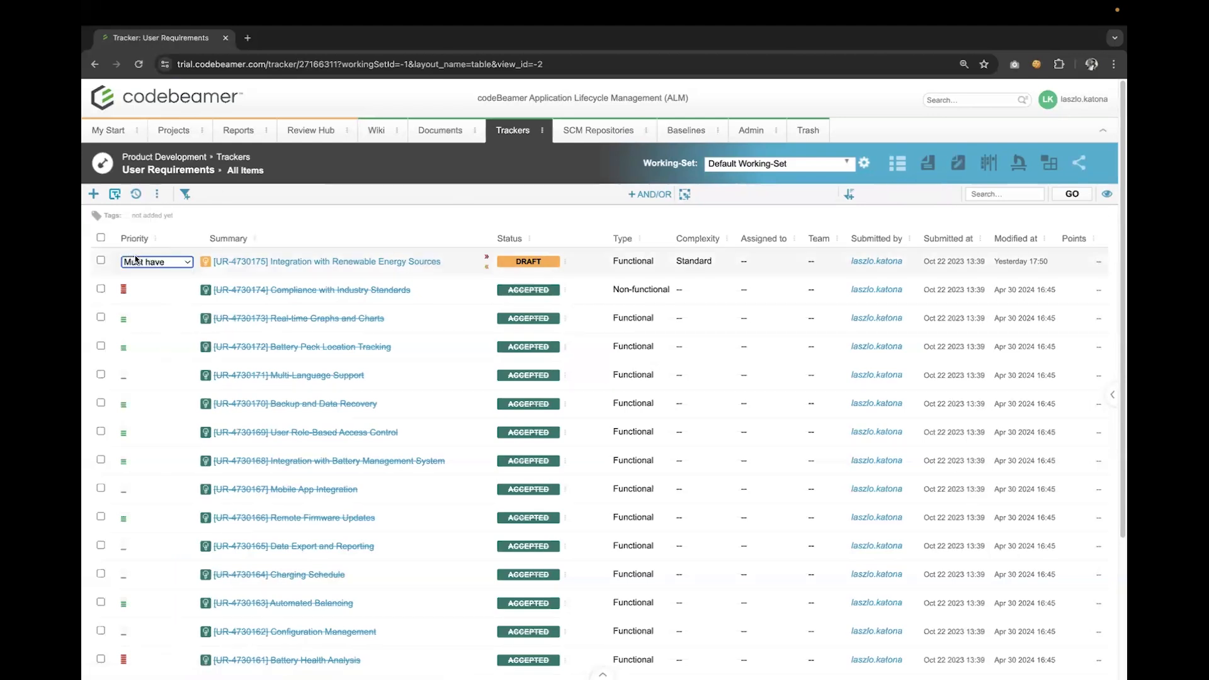
pyautogui.click(142, 265)
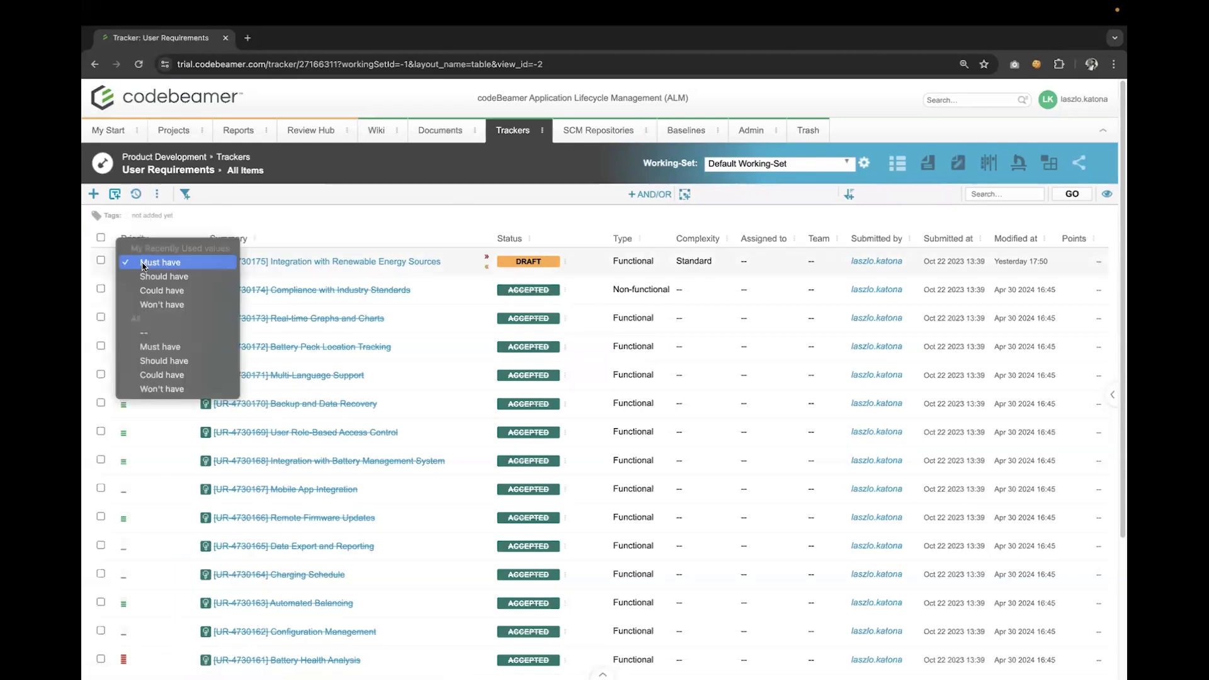
pyautogui.click(385, 219)
pyautogui.click(386, 218)
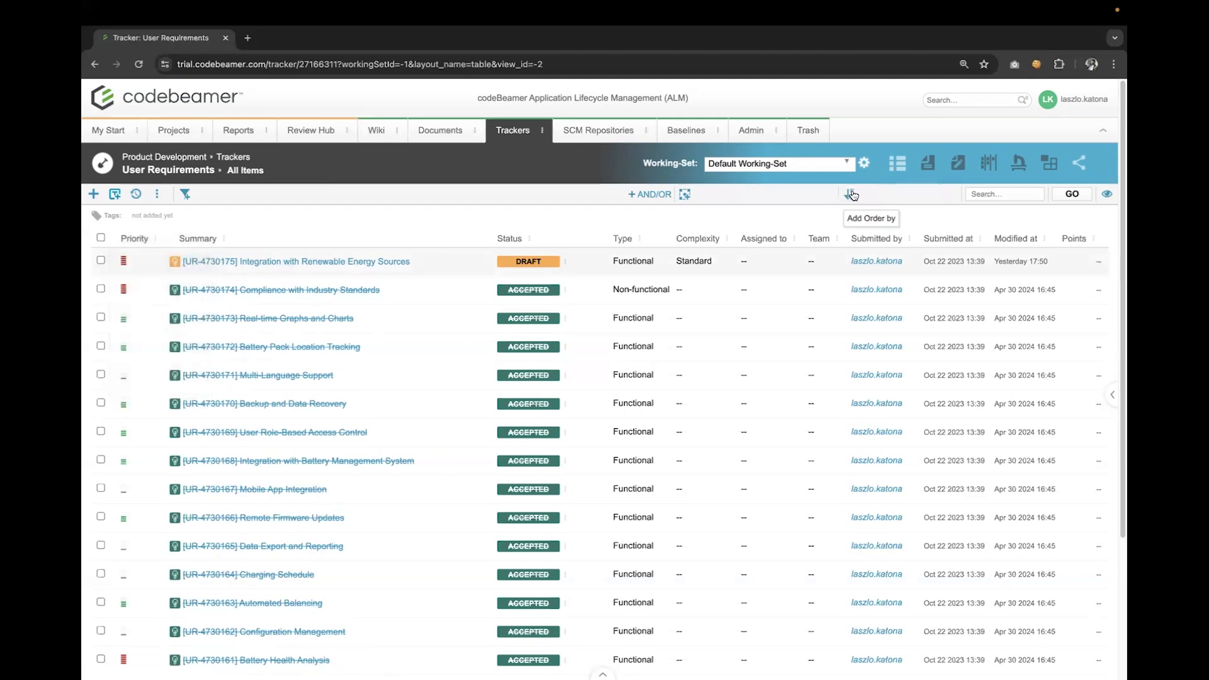
# - Group the User Requirements table by Priority, look through the groups, and remove the grouping again
pyautogui.click(686, 196)
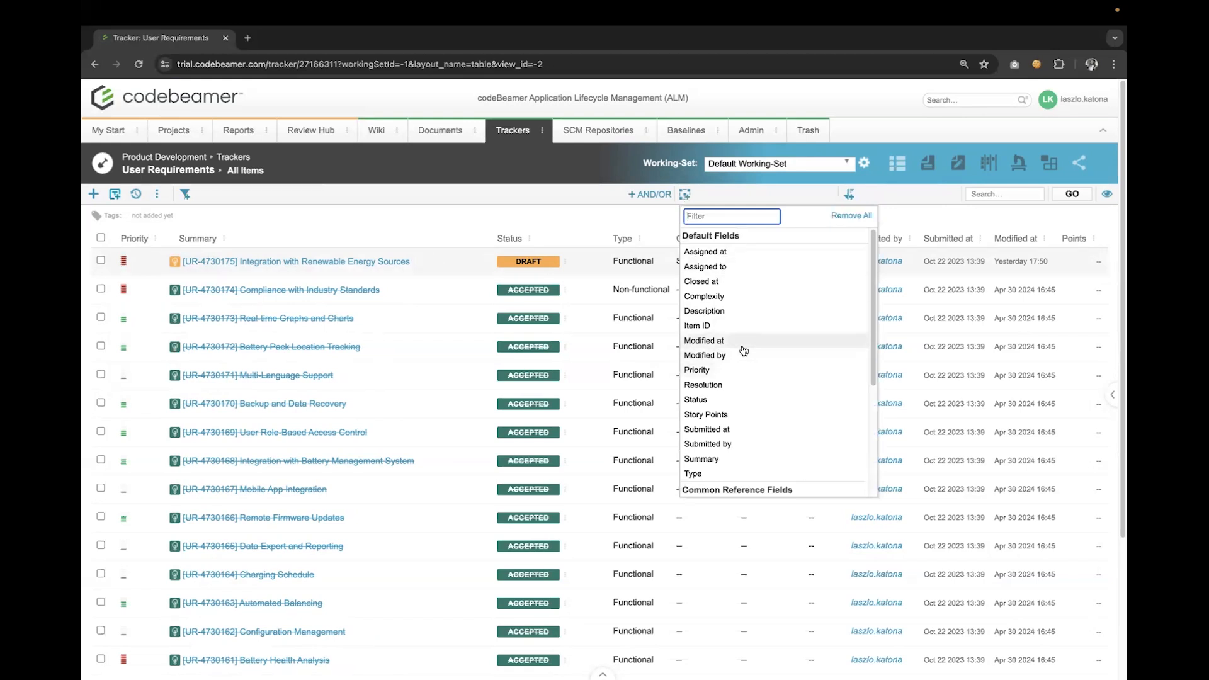
pyautogui.click(736, 371)
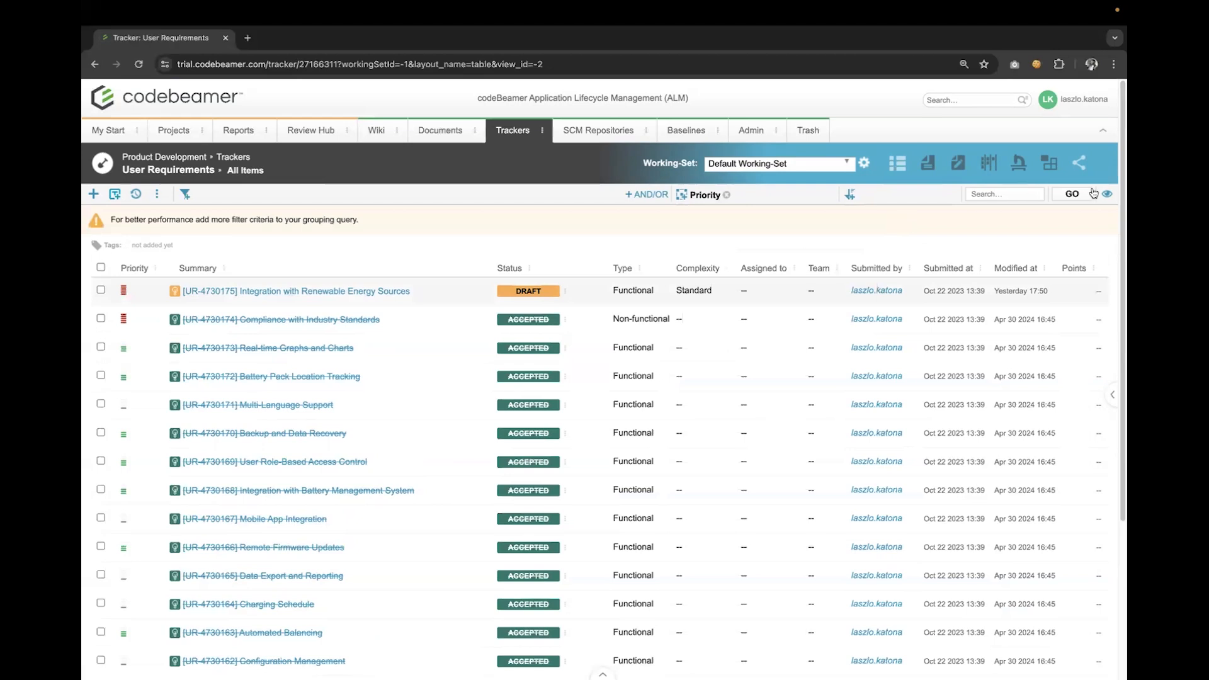
pyautogui.click(1072, 194)
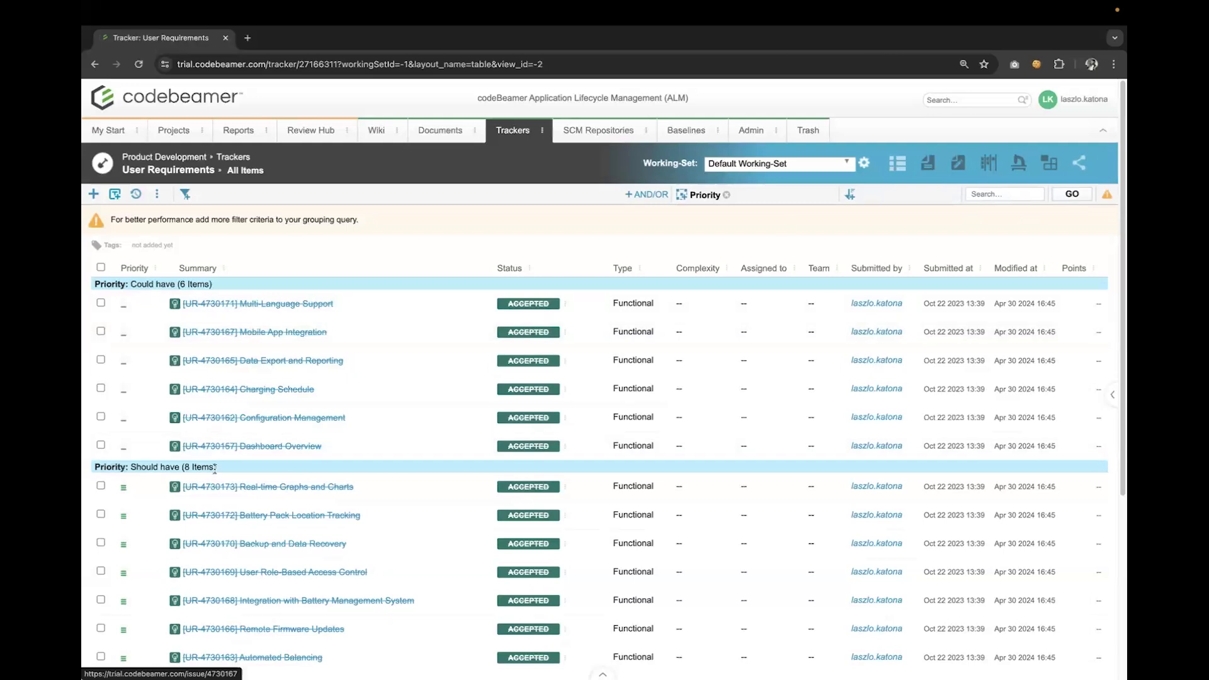
pyautogui.scroll(-4, 214, 469)
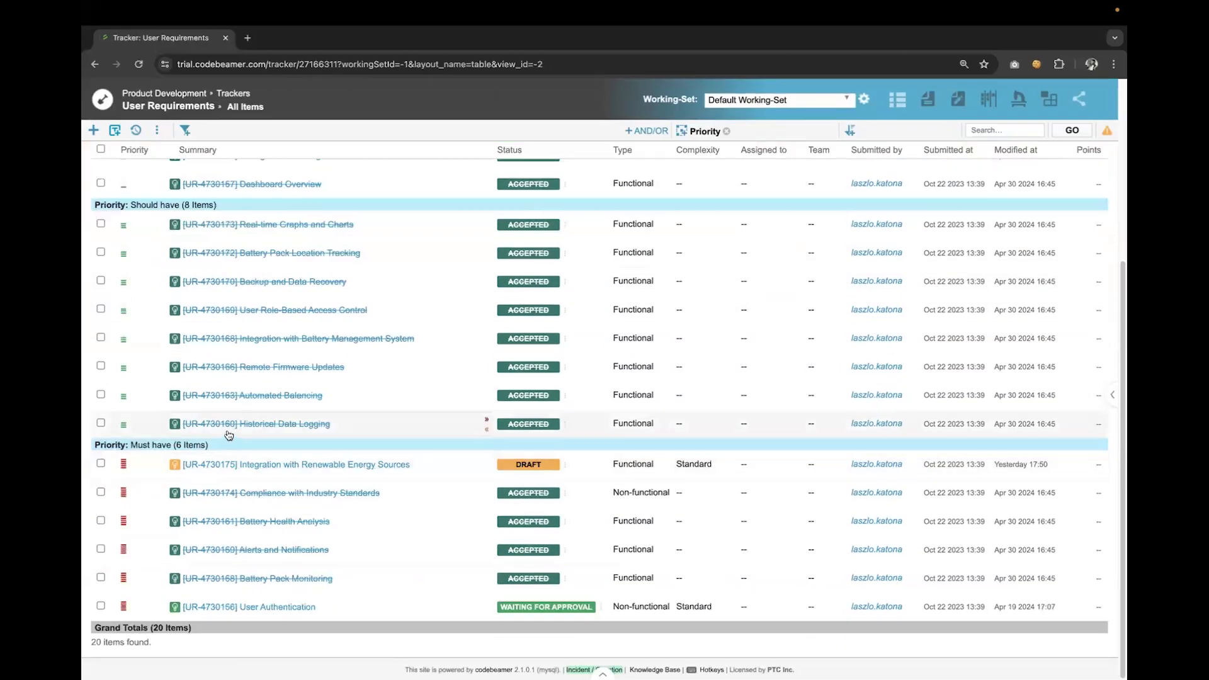
pyautogui.scroll(5, 575, 385)
pyautogui.click(725, 196)
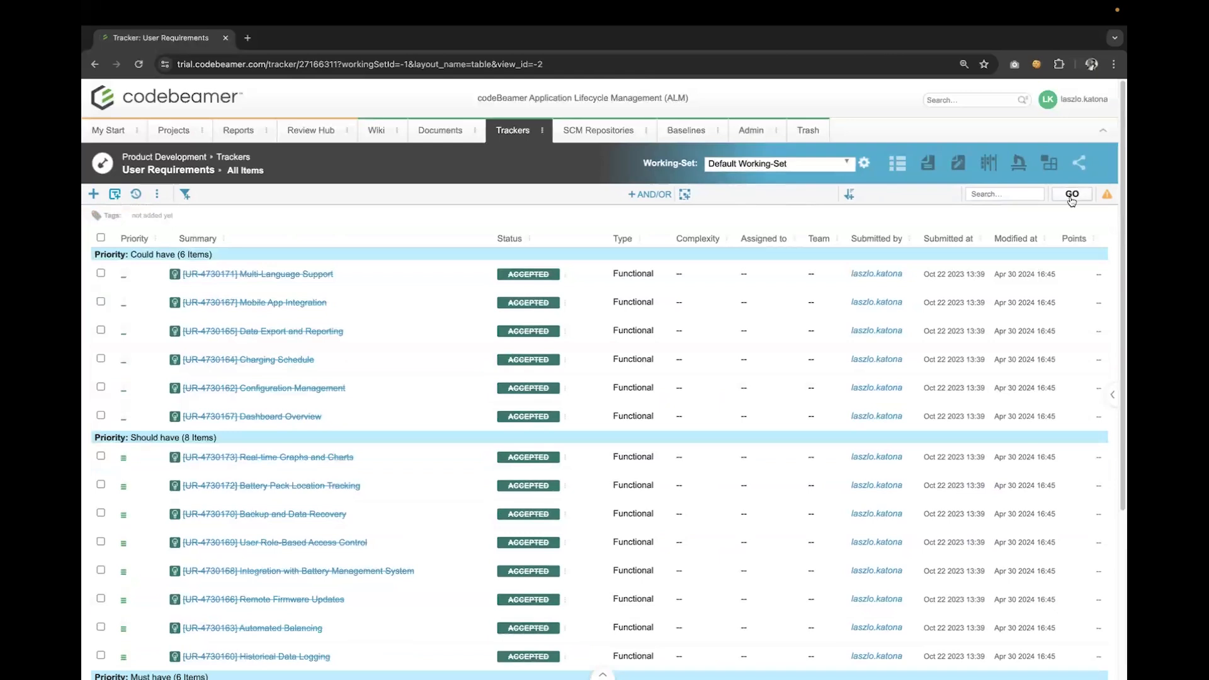
pyautogui.click(1071, 195)
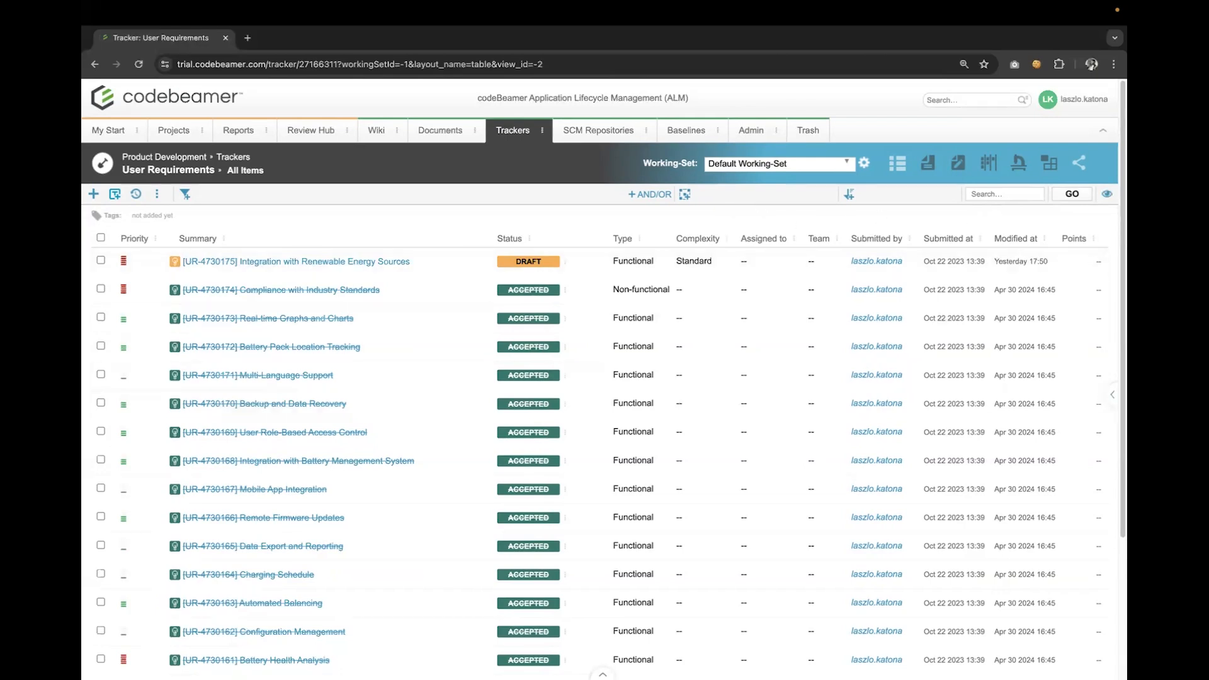
# - Show the properties of Integration with Renewable Energy Sources, read its comments and hide the properties again
pyautogui.click(1112, 395)
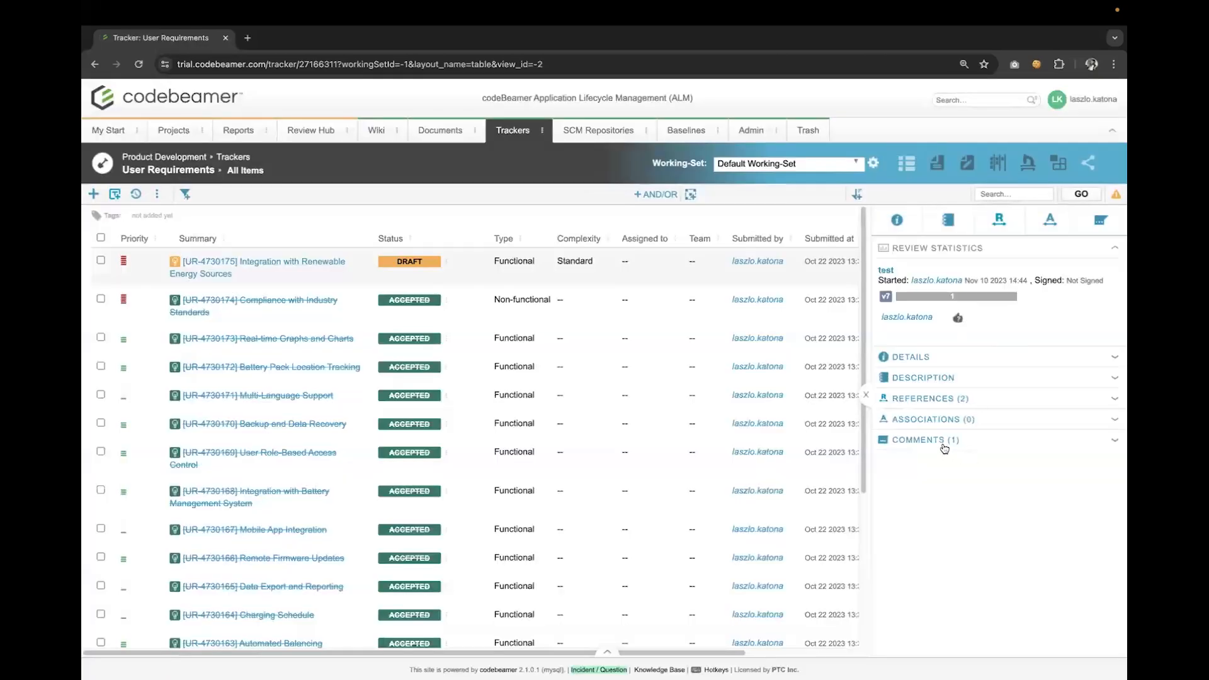
pyautogui.click(943, 444)
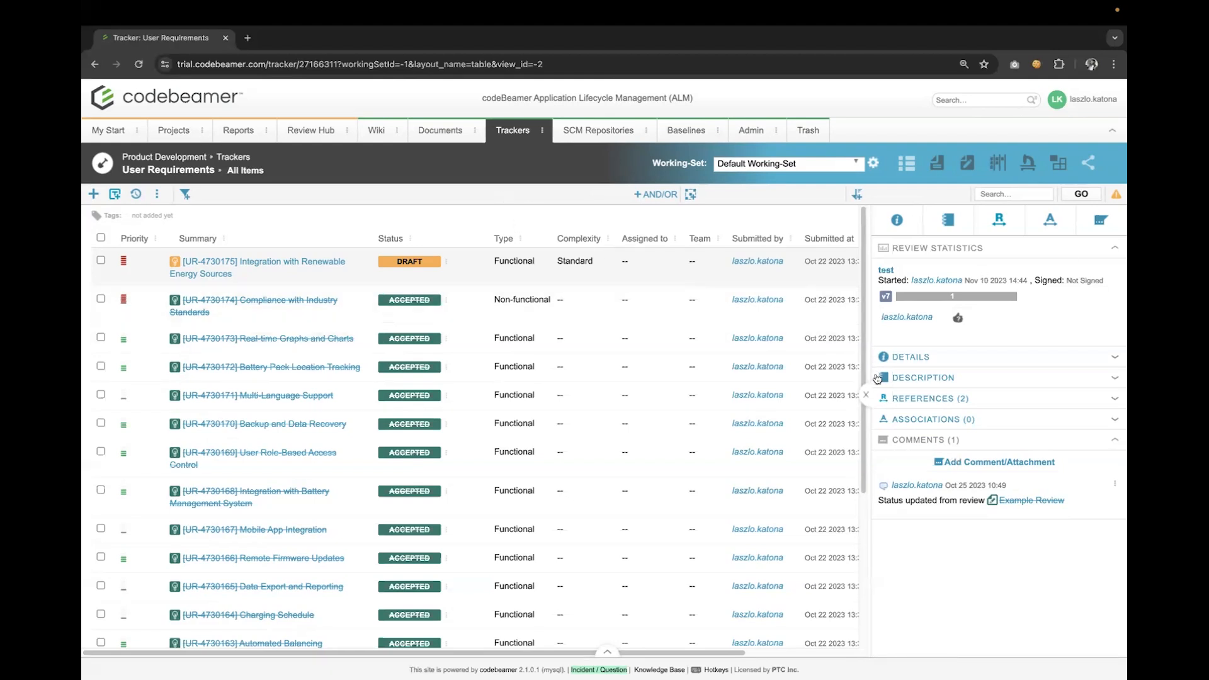
pyautogui.click(865, 395)
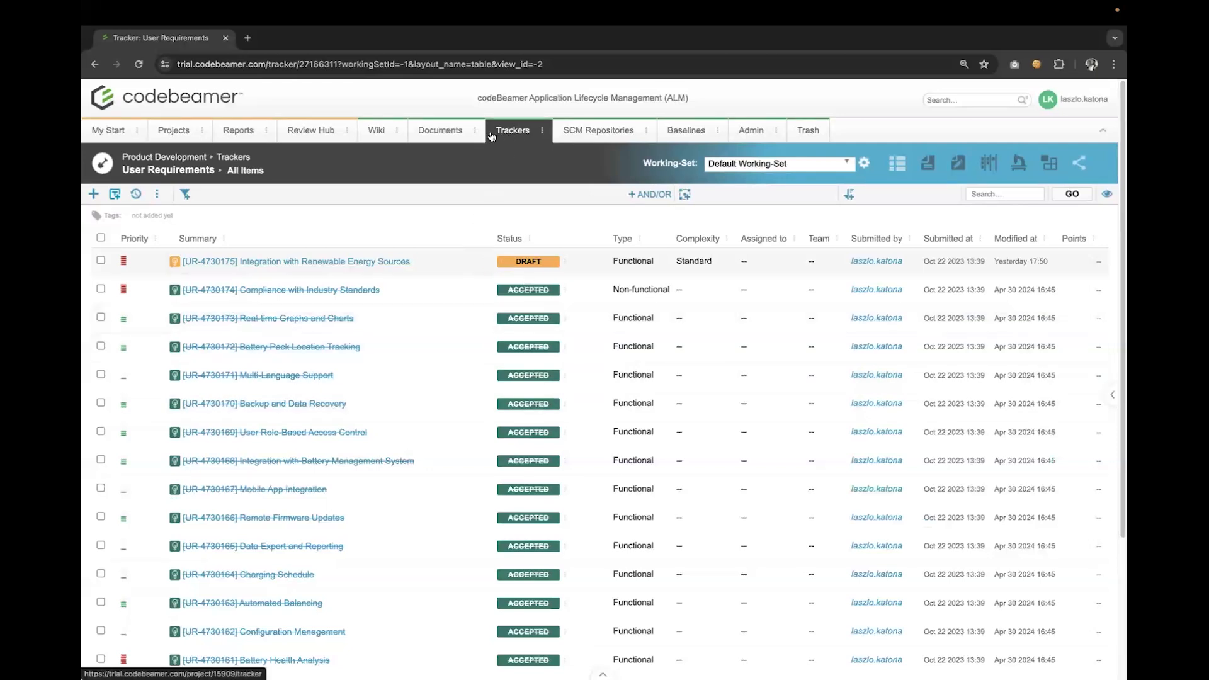
# - Open the project's tracker overview in a new browser tab and go to Secure User Authentication in the System Requirements tracker
pyautogui.click(543, 131)
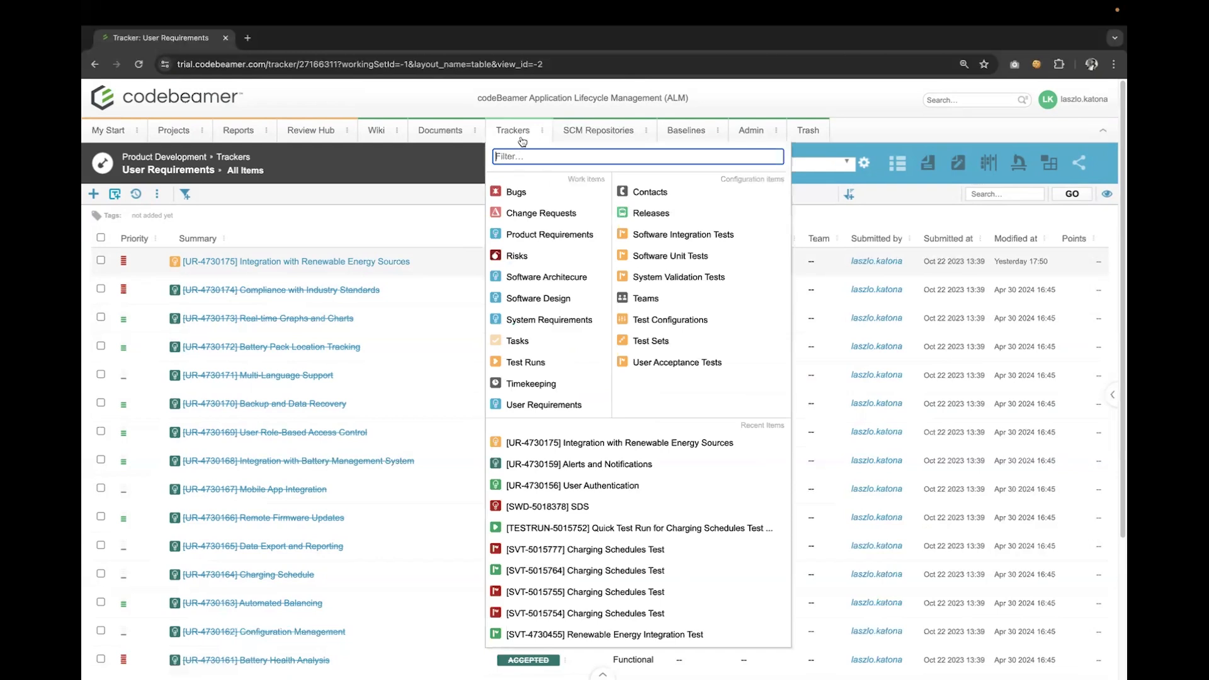
pyautogui.click(522, 140)
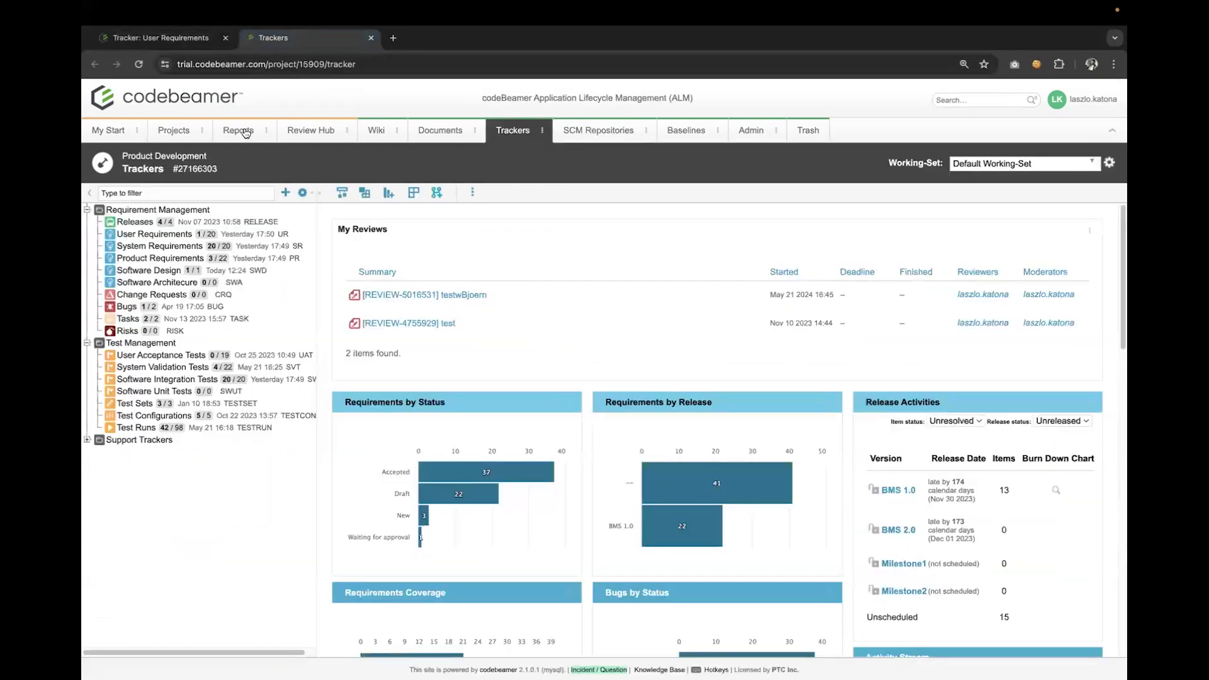
pyautogui.click(174, 247)
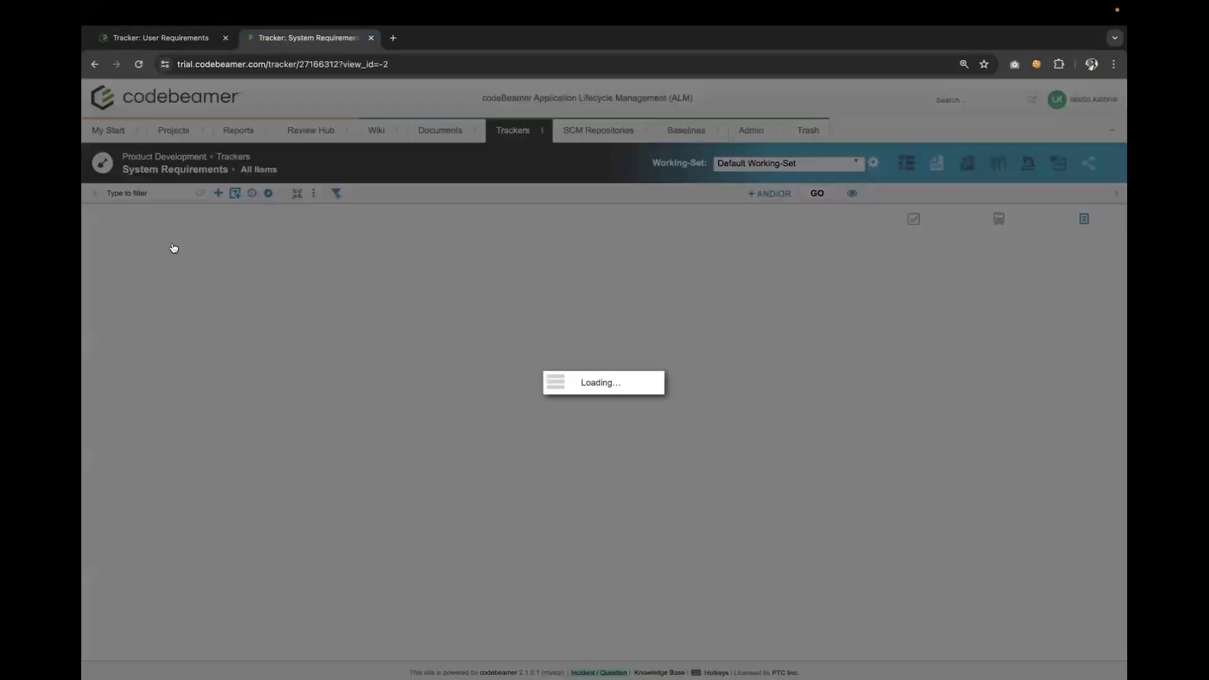
pyautogui.click(179, 225)
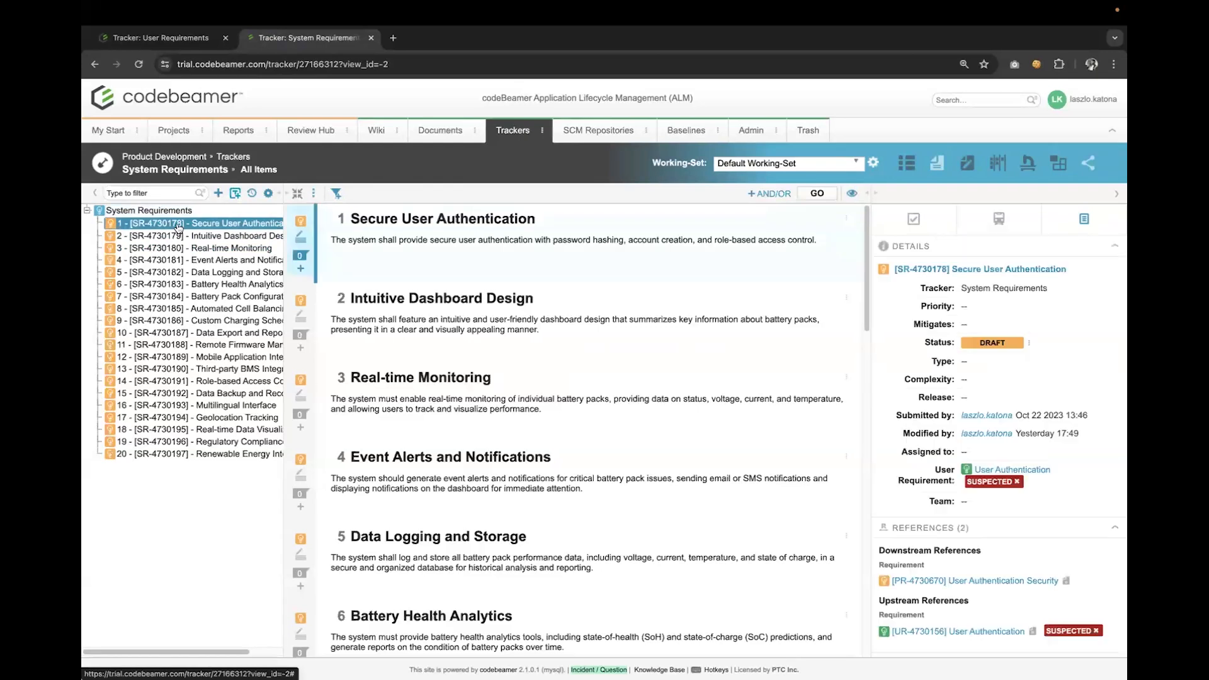
# - Send the System Requirements tracker to Review Hub under the name "Formal Review for next product" and continue to the review setup
pyautogui.click(314, 193)
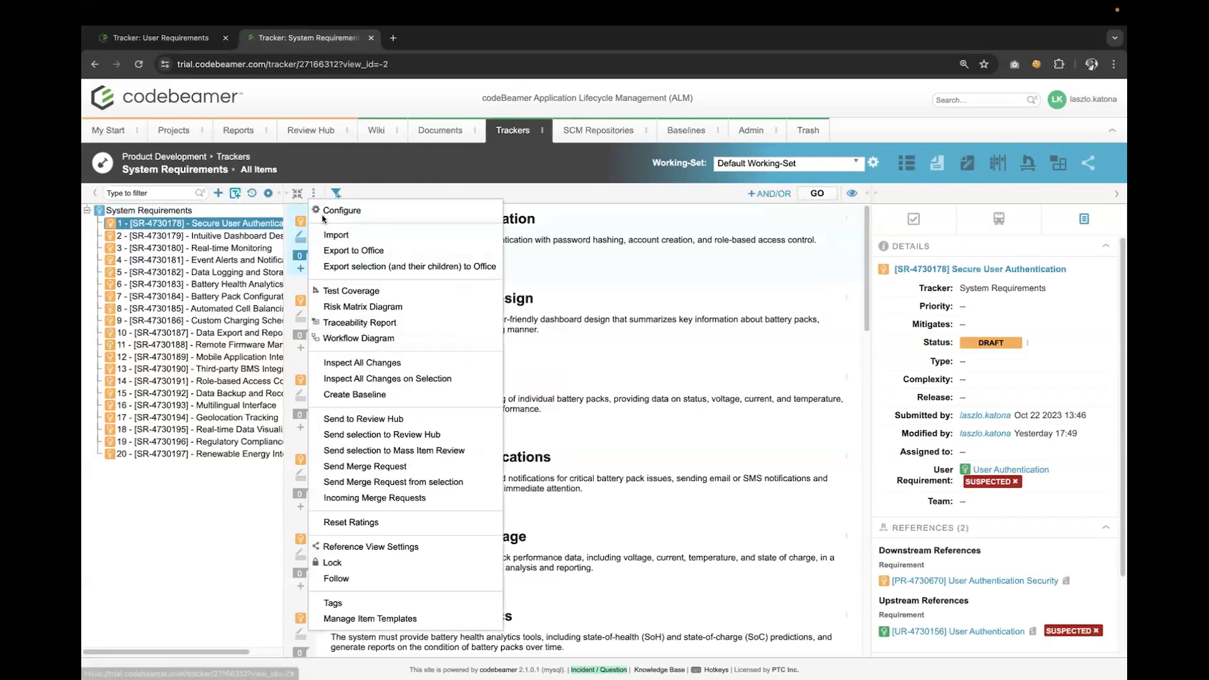
pyautogui.click(368, 420)
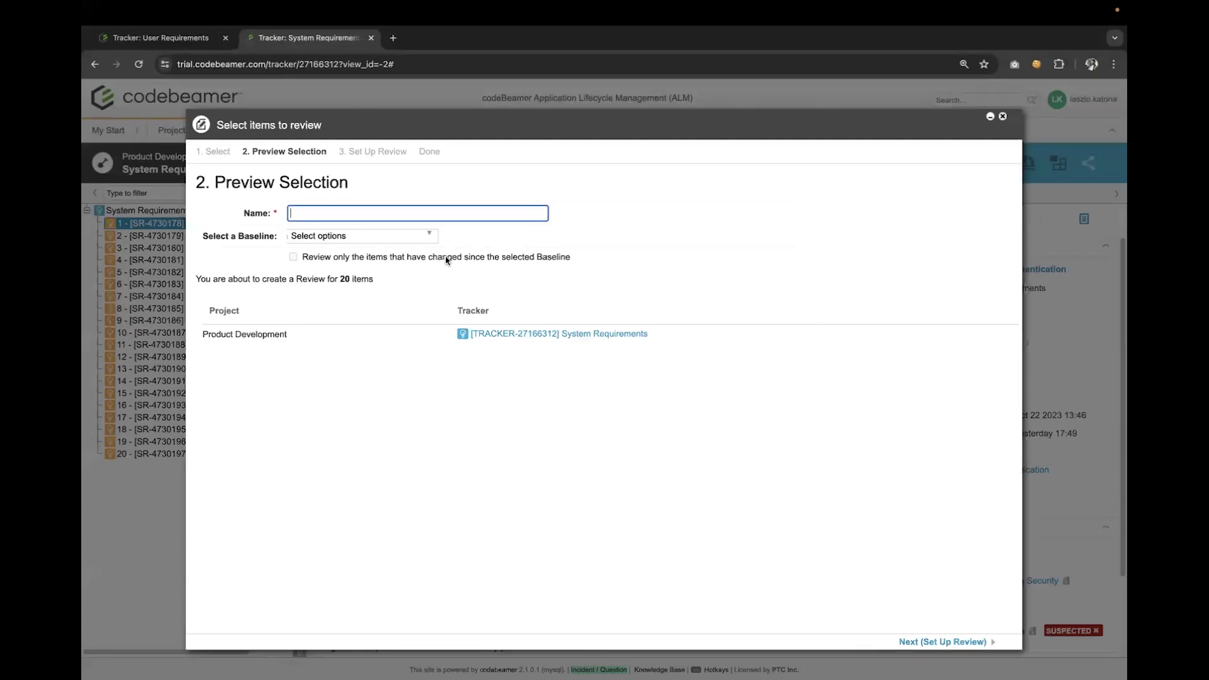
pyautogui.write('R')
pyautogui.press('BackSpace')
pyautogui.write('Formal Review for next product')
pyautogui.click(953, 646)
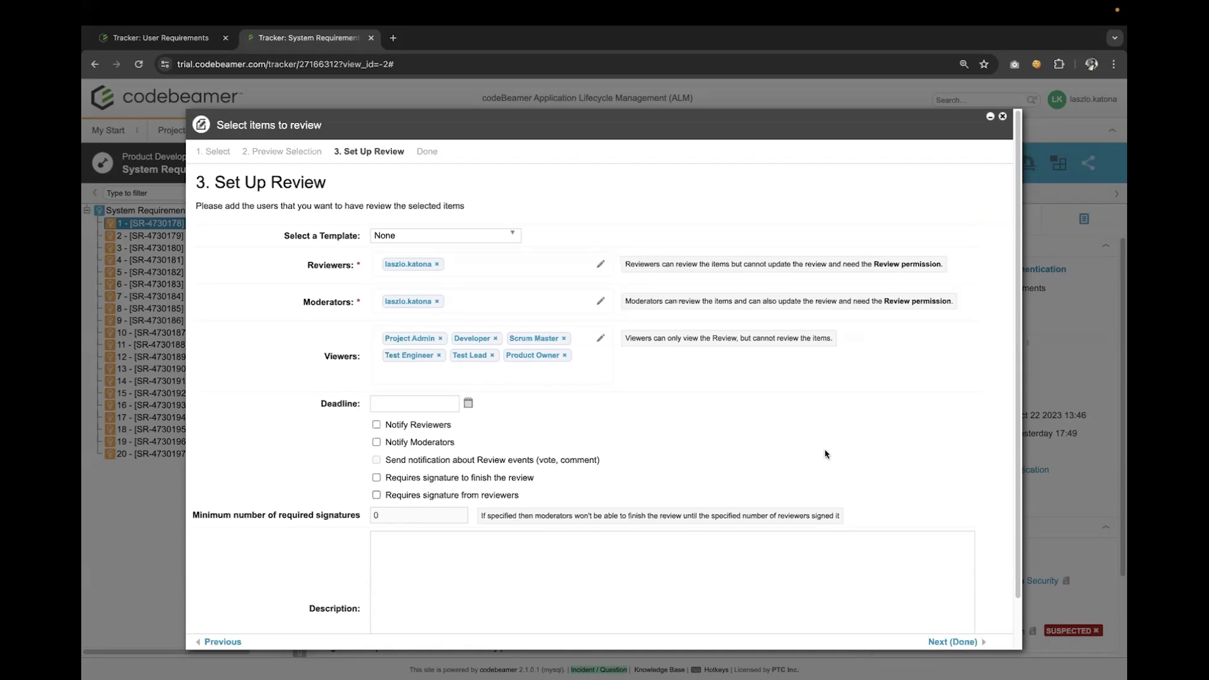
# - Keep the preset reviewers, moderators and viewers with no deadline or signatures, and create the review
pyautogui.scroll(-1, 823, 456)
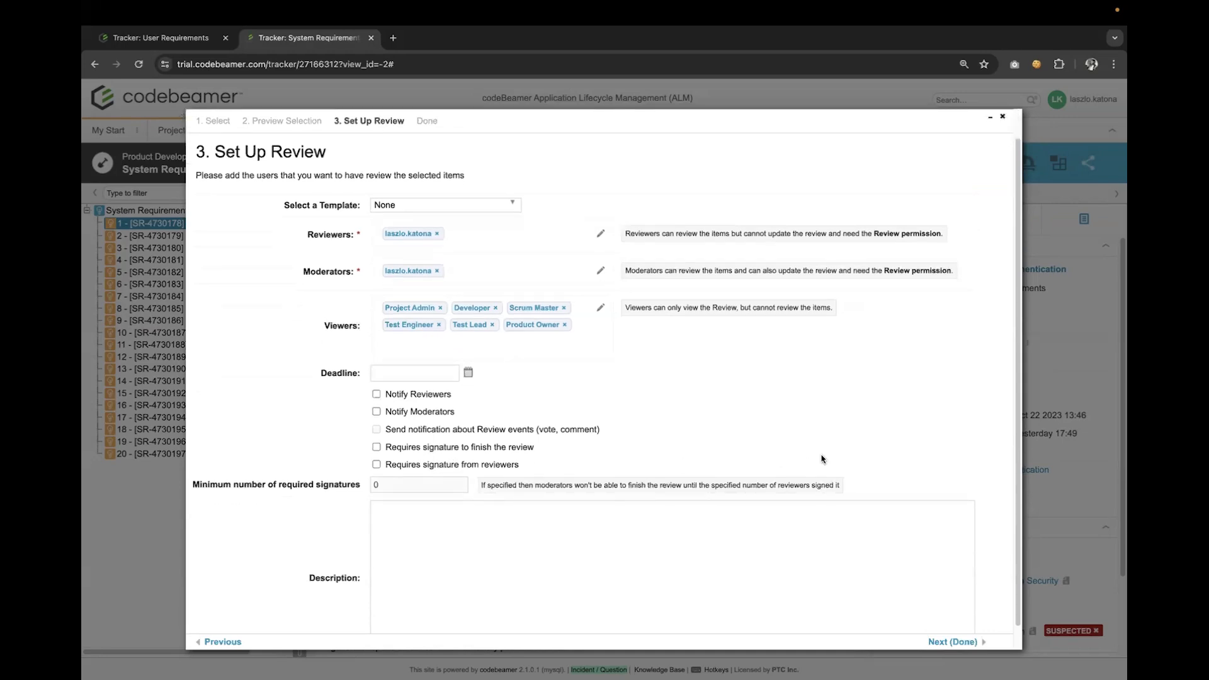
pyautogui.click(958, 642)
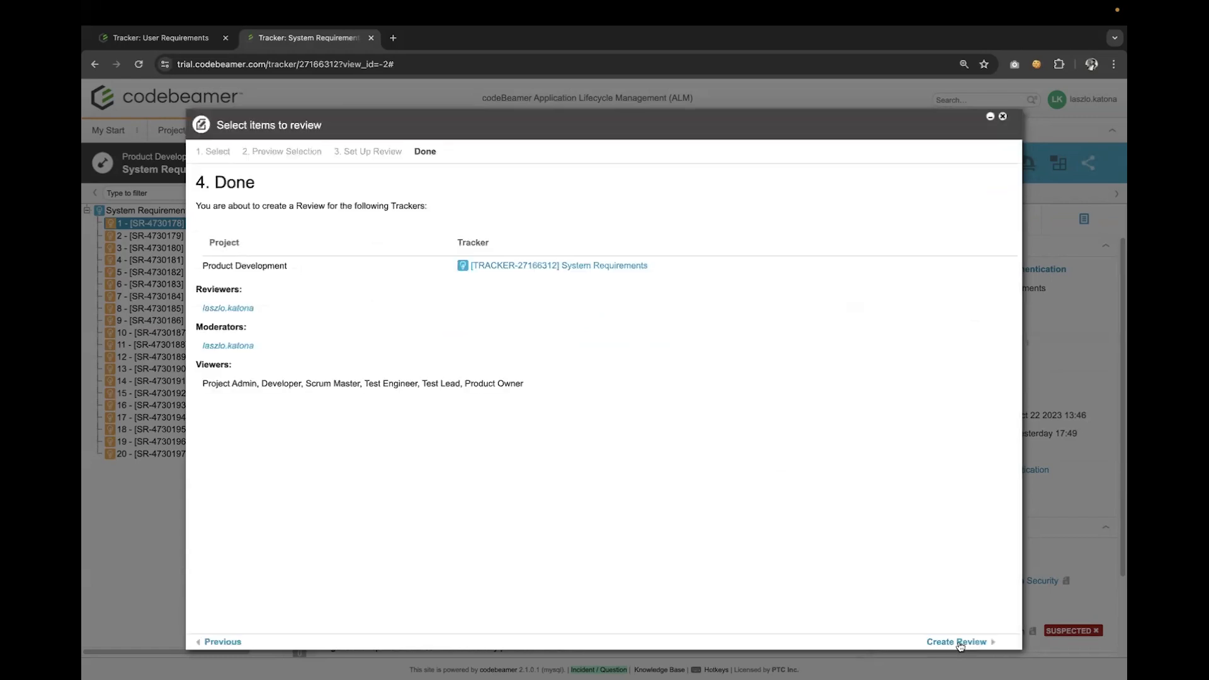
pyautogui.click(958, 641)
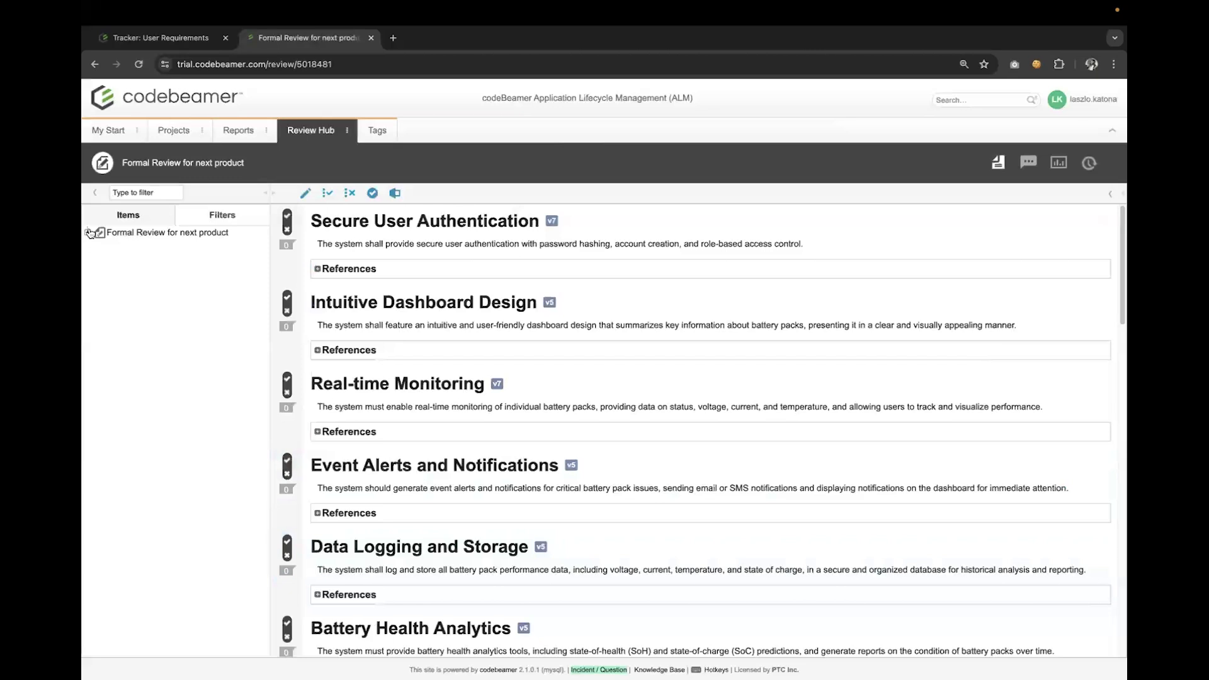
# - Show the properties of Secure User Authentication in the review and expand its downstream and upstream references
pyautogui.click(1110, 194)
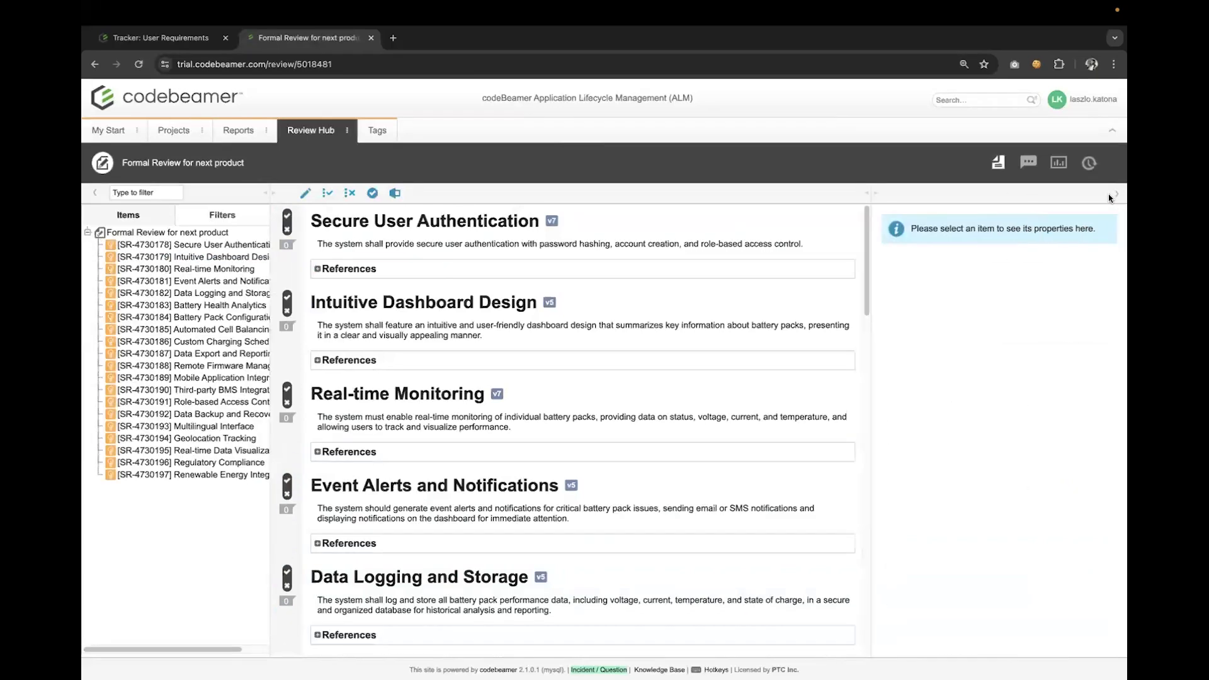
pyautogui.click(209, 246)
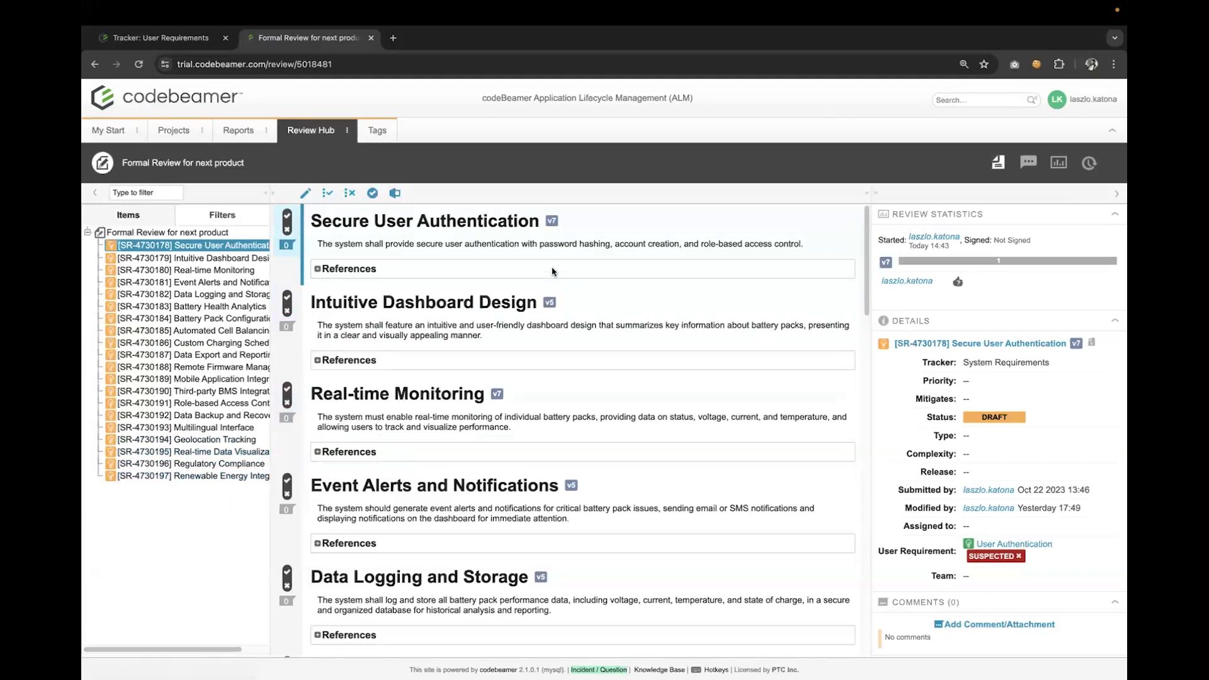
pyautogui.click(317, 269)
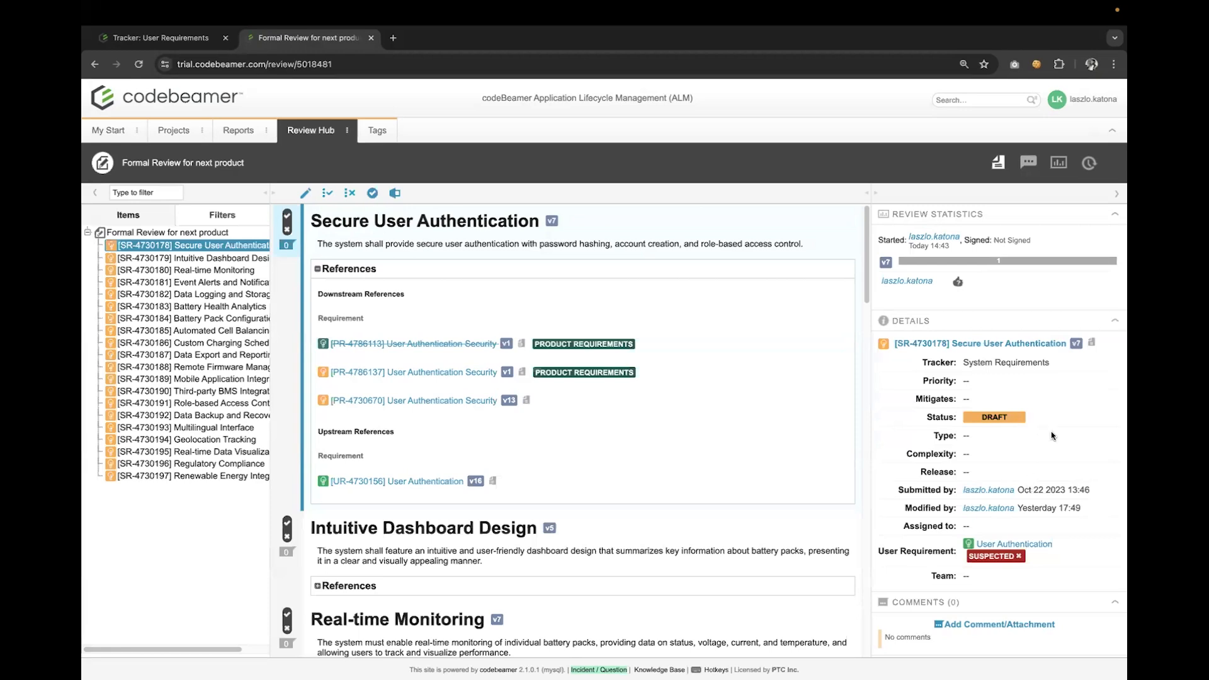
# - View the comment form of the Secure User Authentication review item and close it without entering a comment
pyautogui.click(944, 624)
pyautogui.click(364, 215)
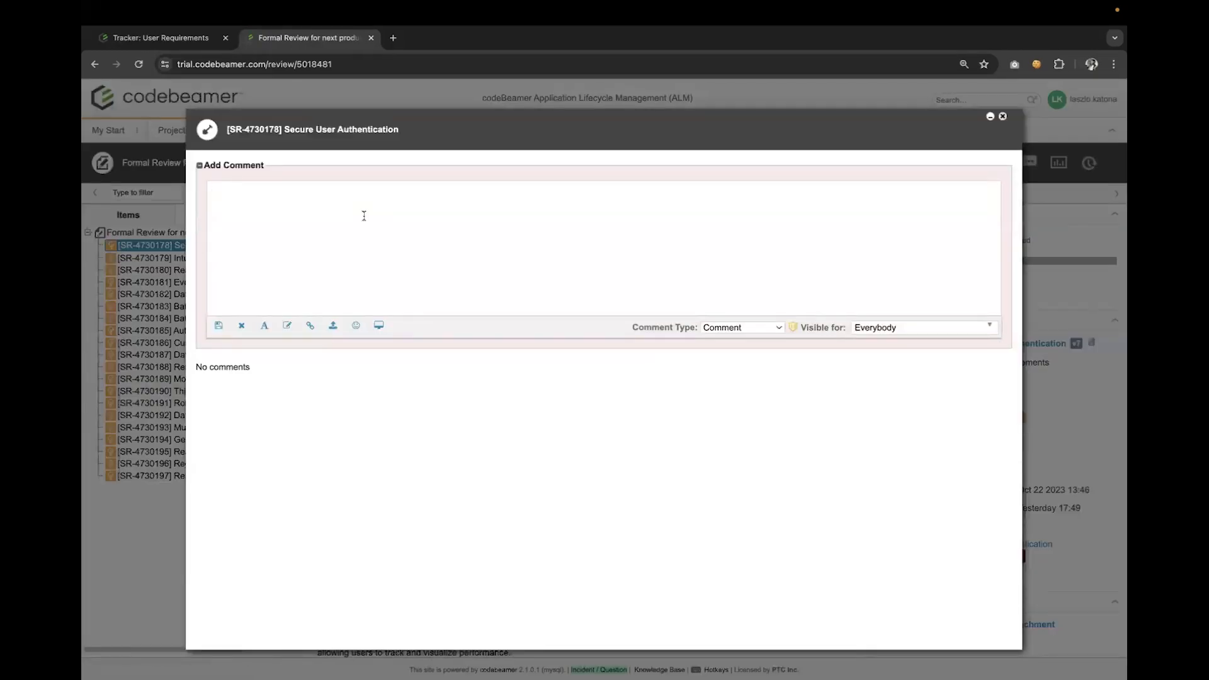
pyautogui.click(1002, 117)
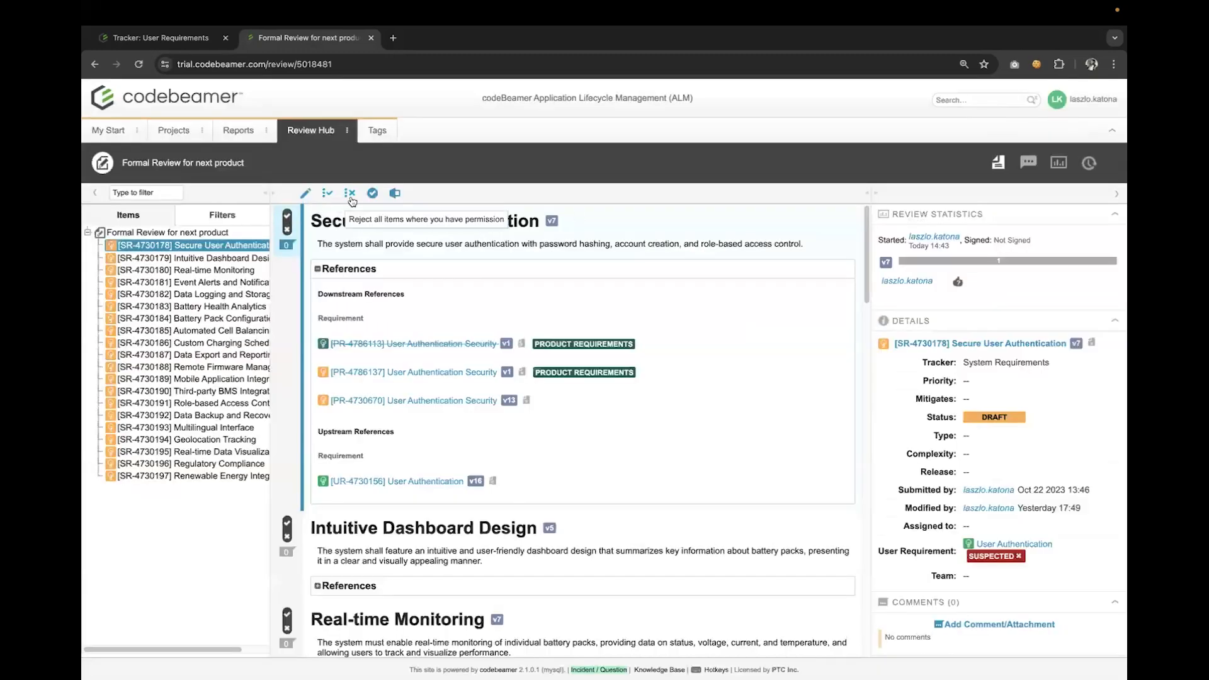
pyautogui.click(287, 215)
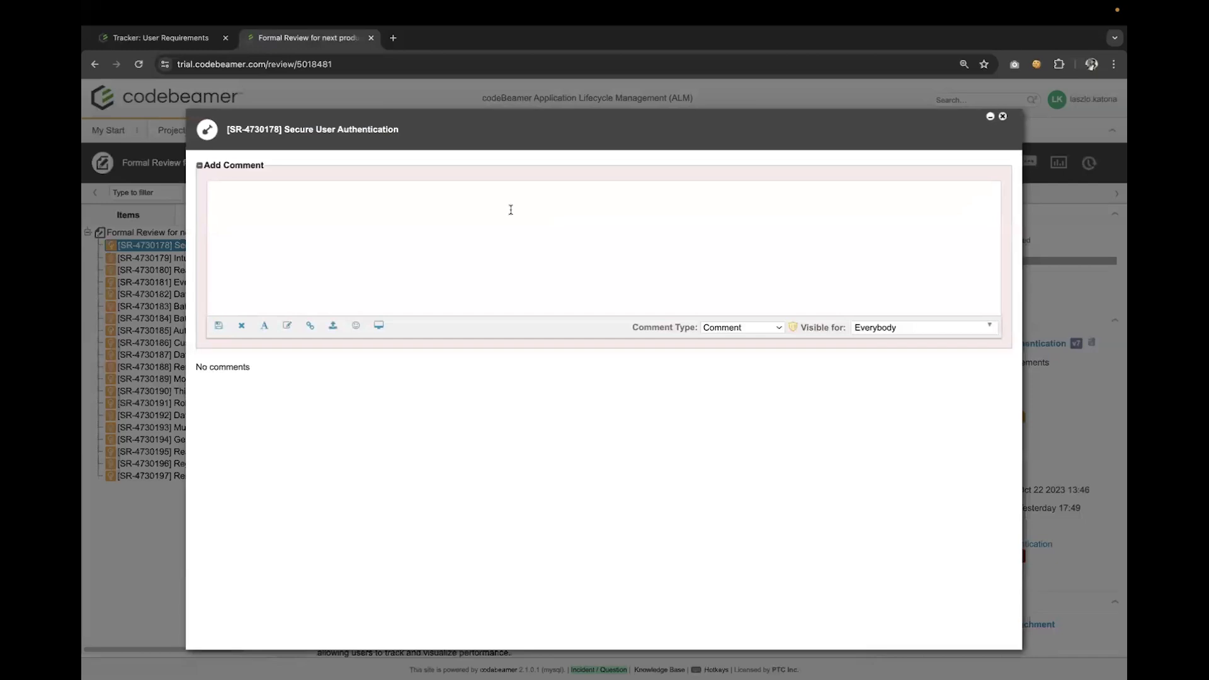
pyautogui.click(1002, 117)
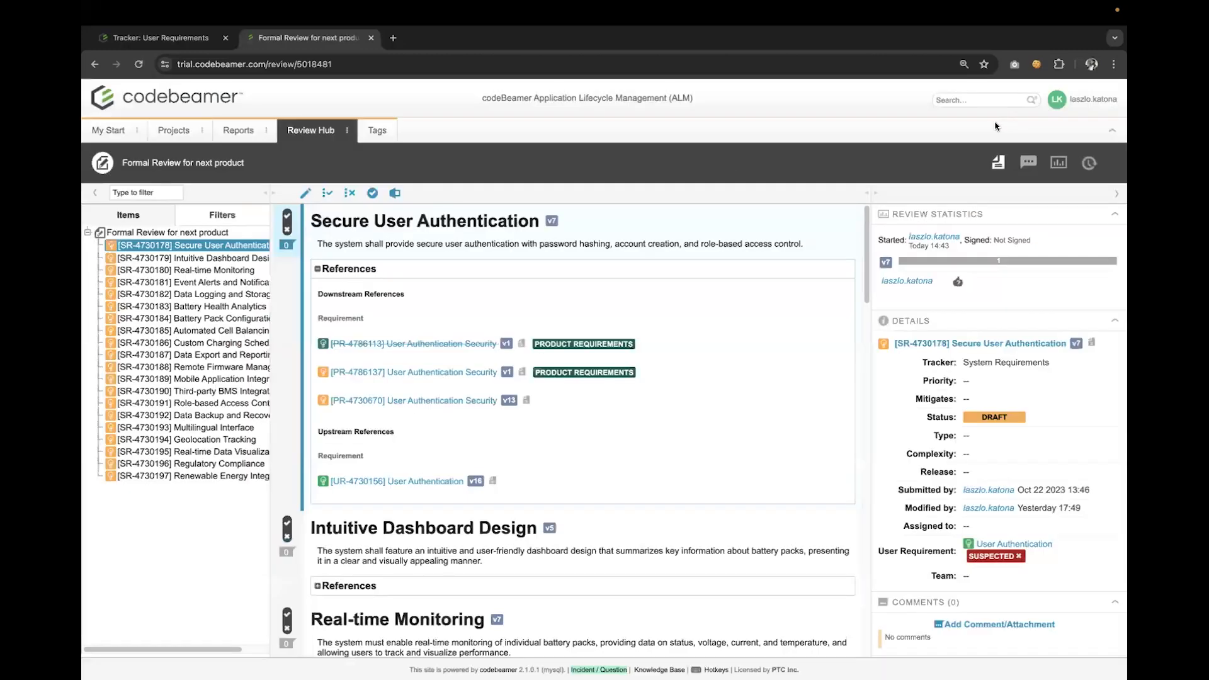
# - Approve Secure User Authentication and all the other items in the review
pyautogui.click(286, 217)
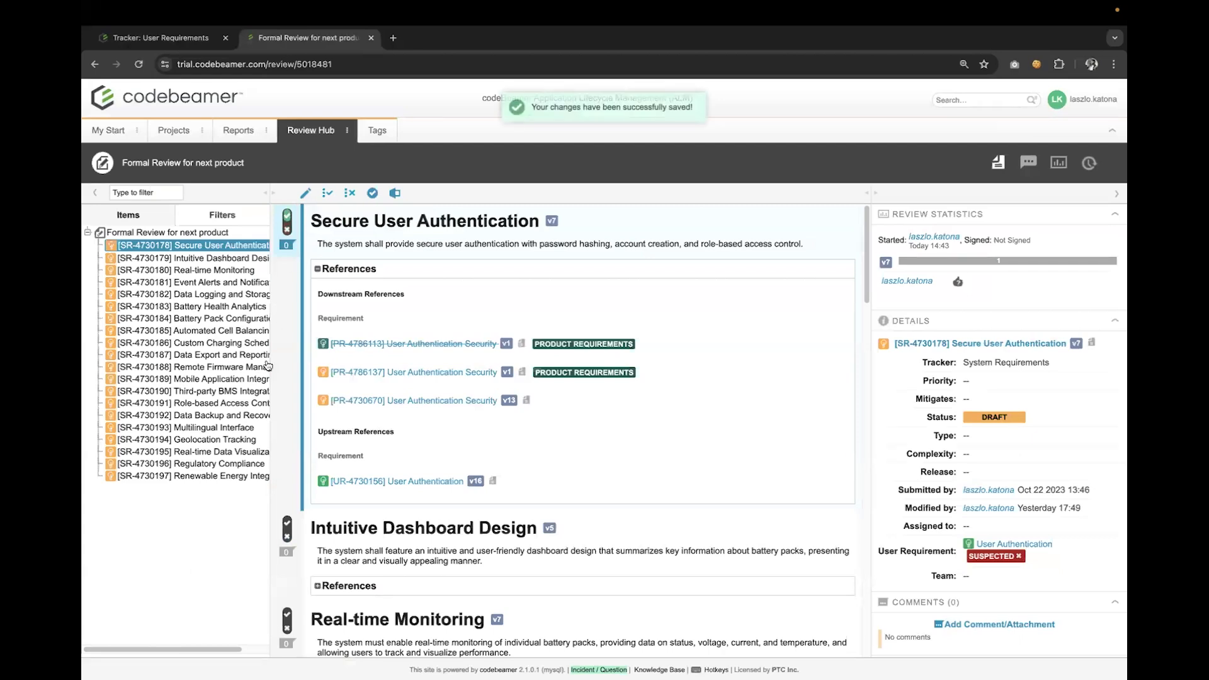
pyautogui.click(327, 194)
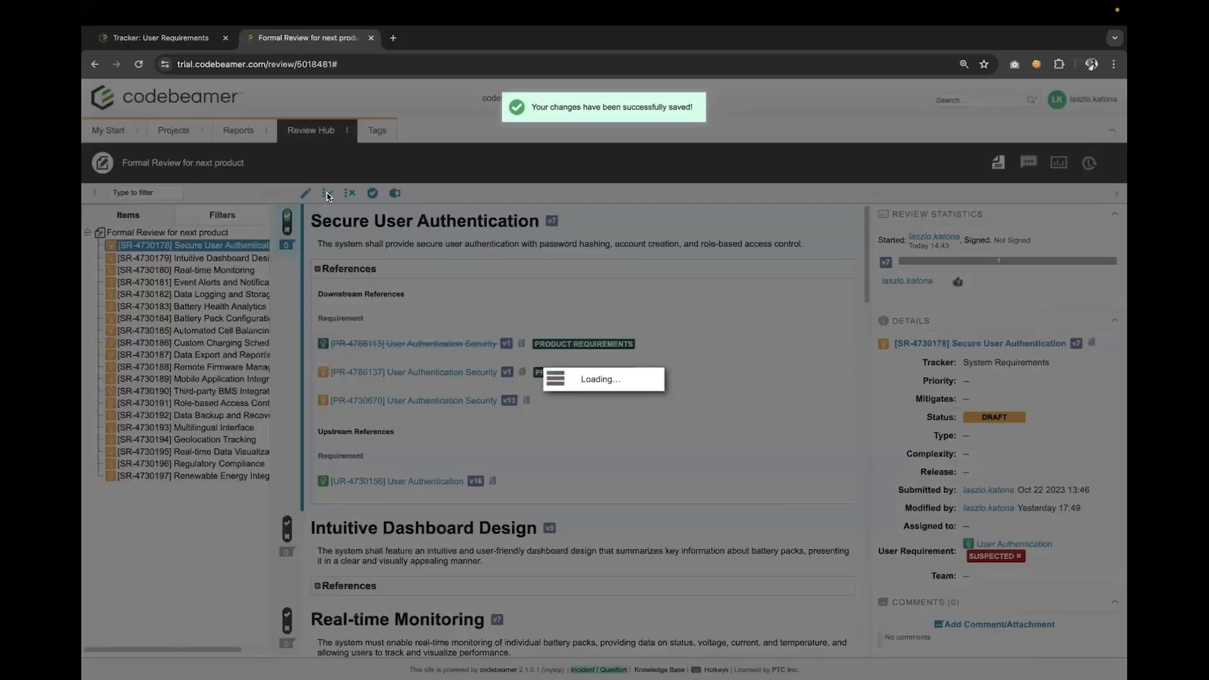
# - Begin finishing the review, choose to set item statuses, and map the approved items to Accepted
pyautogui.click(372, 193)
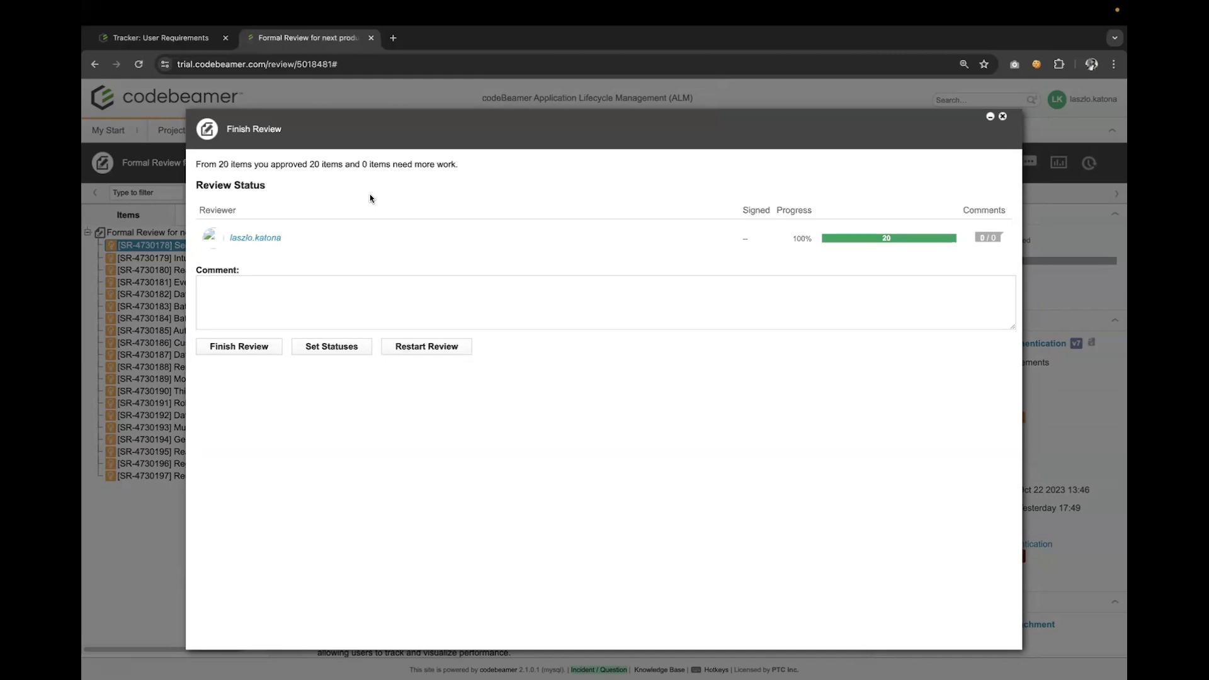
pyautogui.click(355, 346)
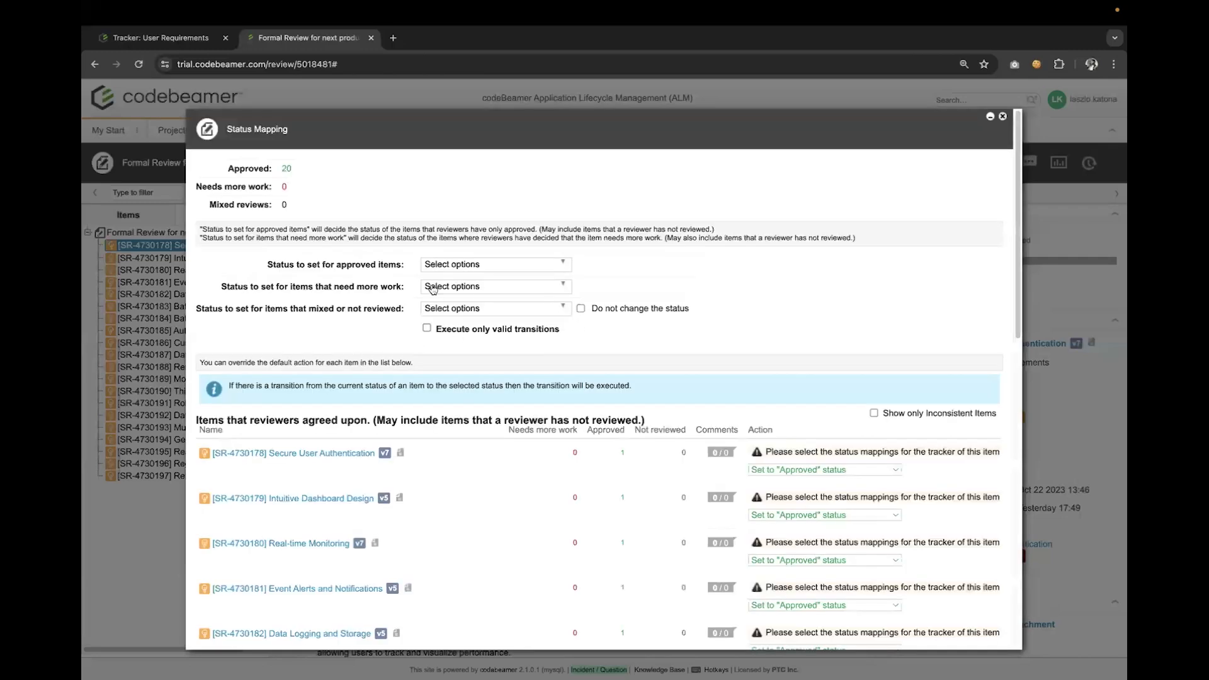
pyautogui.click(458, 265)
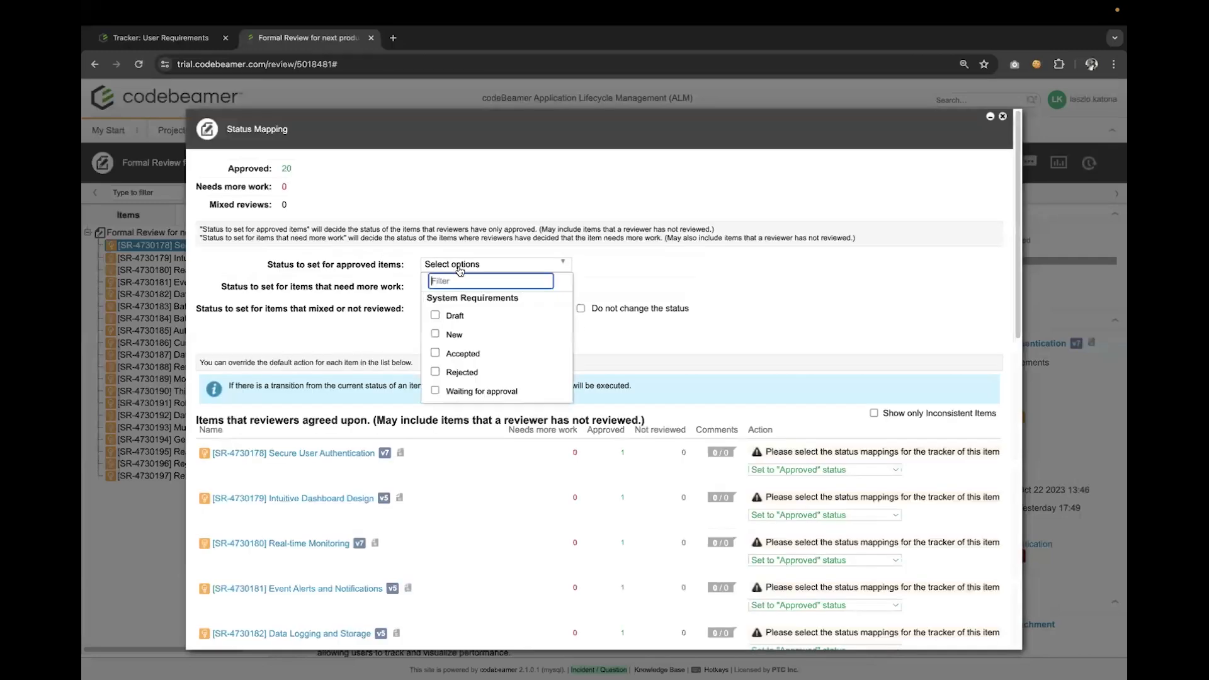
pyautogui.click(469, 353)
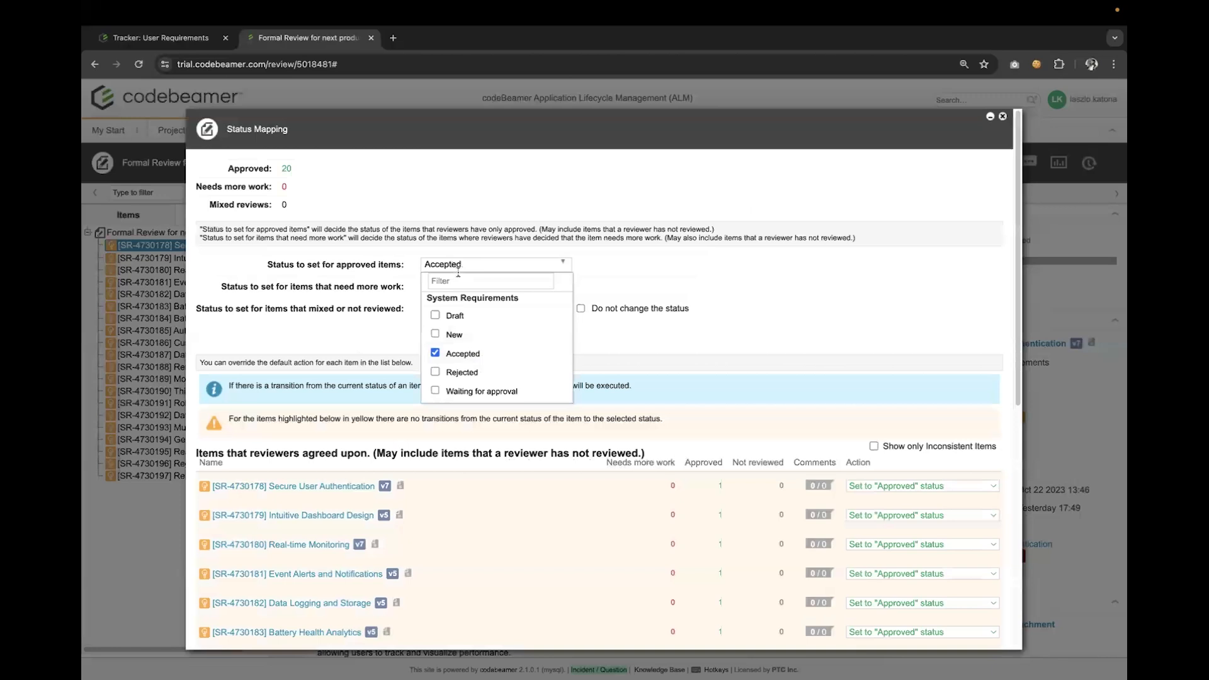
pyautogui.click(664, 277)
pyautogui.click(515, 288)
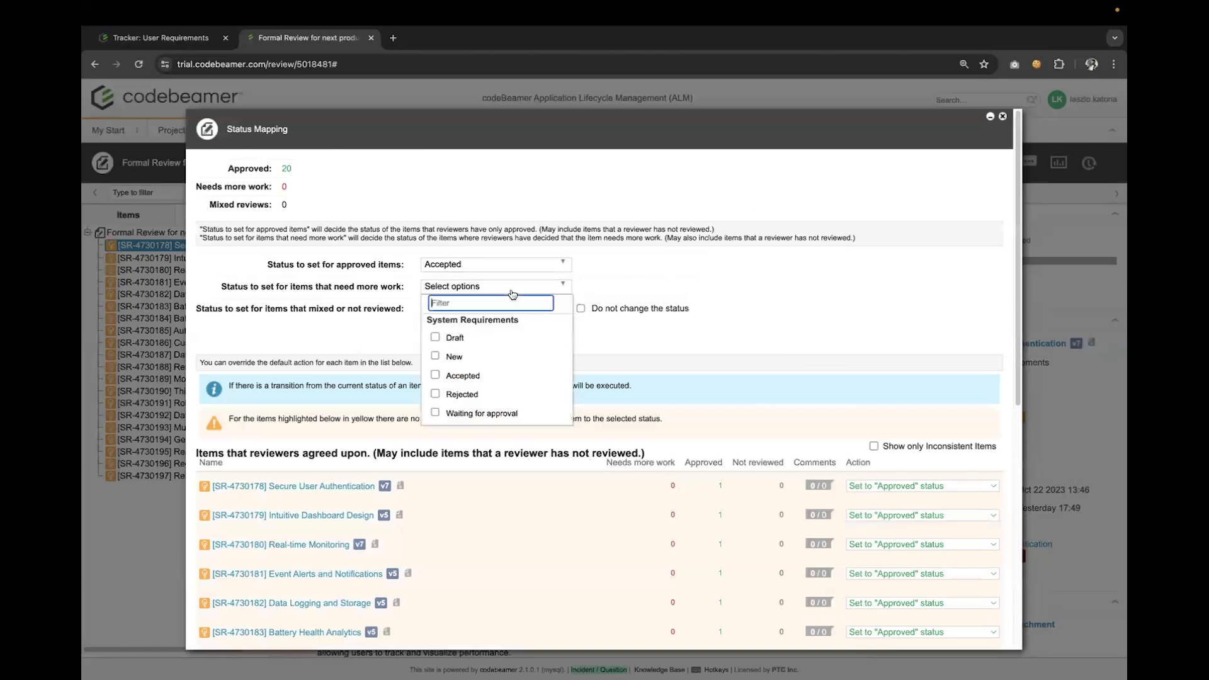
pyautogui.click(475, 340)
pyautogui.click(669, 281)
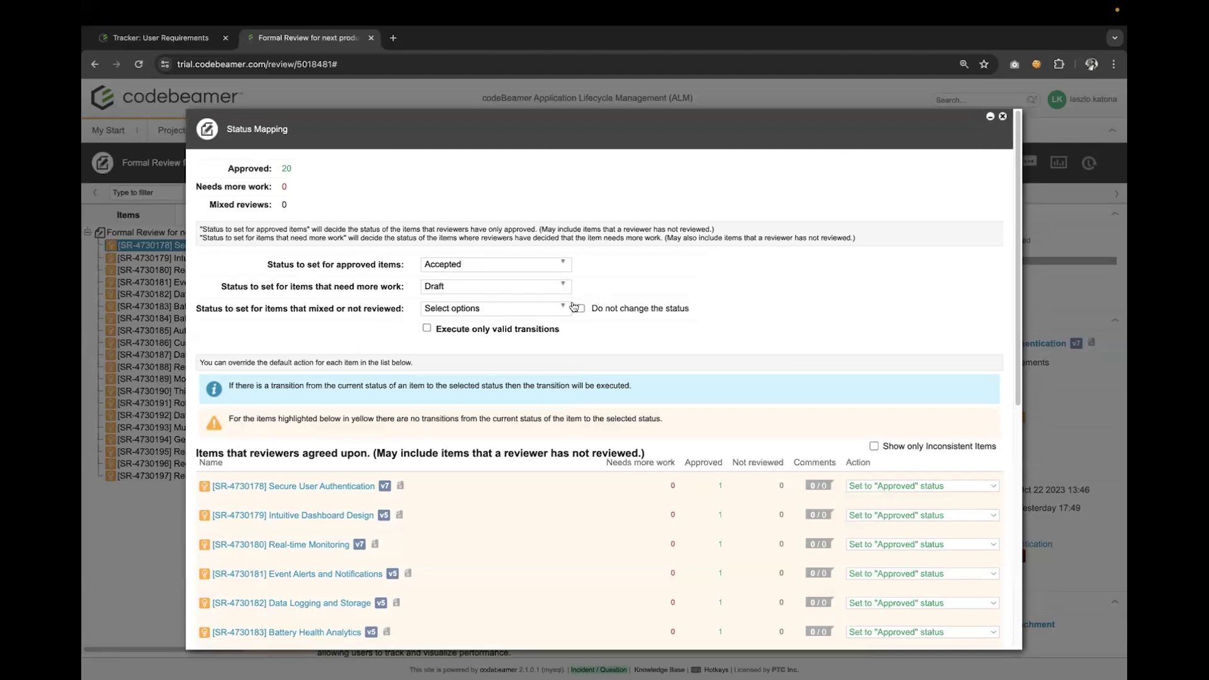
# - Set the status for items that need more work to Rejected in the status mapping
pyautogui.click(547, 294)
pyautogui.click(478, 394)
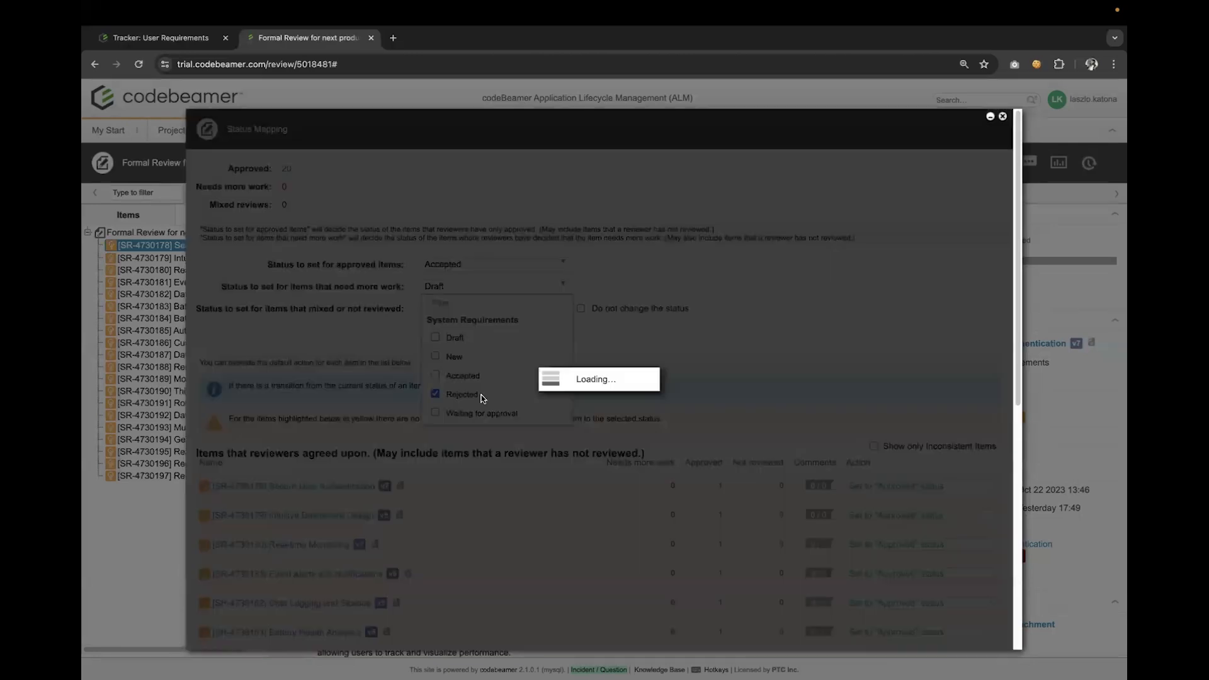
pyautogui.click(600, 302)
pyautogui.click(600, 309)
pyautogui.click(579, 309)
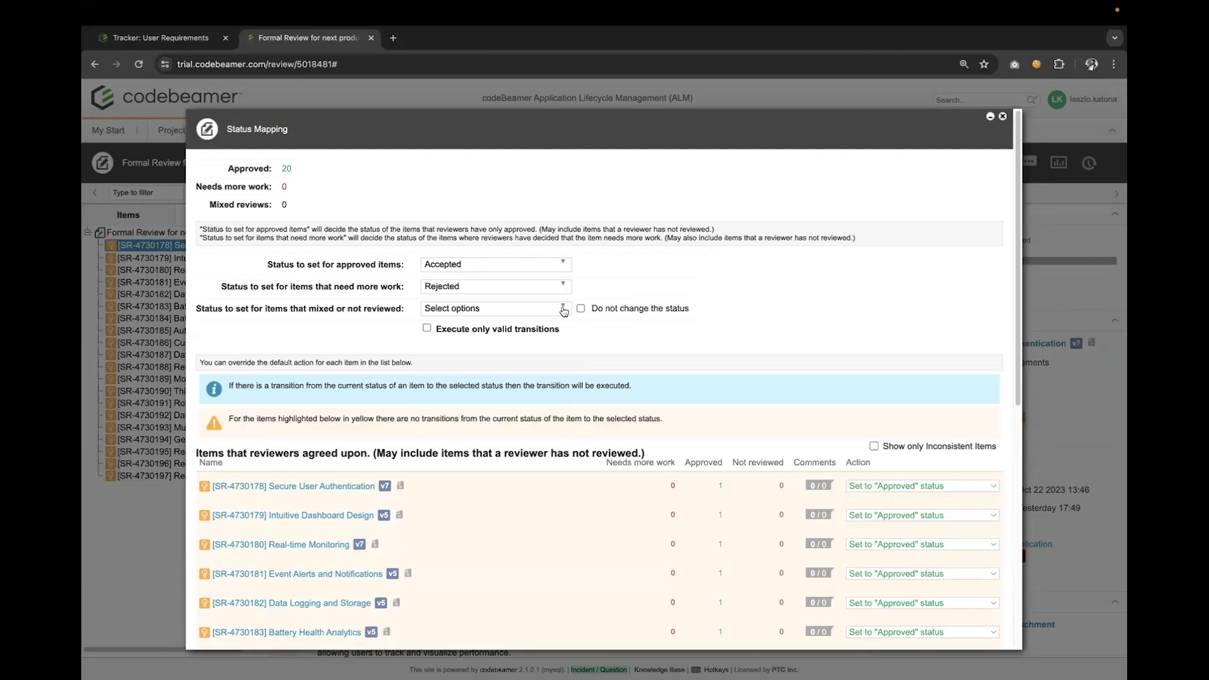
# - For mixed or not reviewed items, select Draft but enable "Do not change the status", and finish the review
pyautogui.click(563, 309)
pyautogui.click(455, 359)
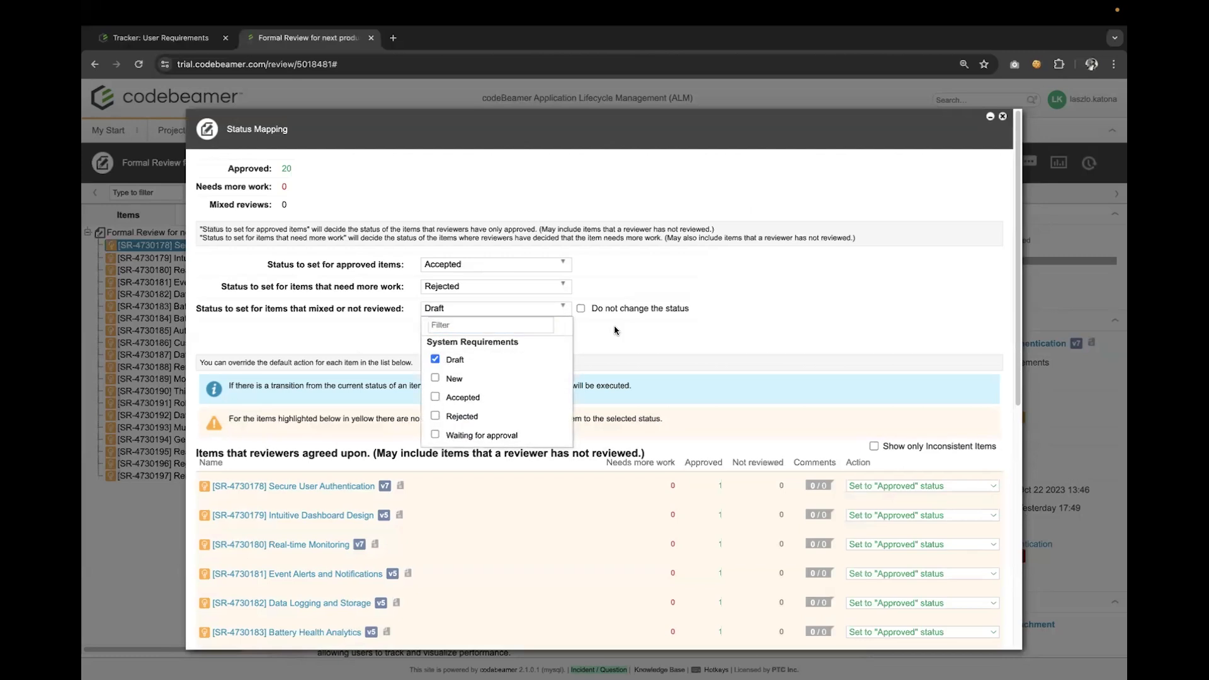
pyautogui.click(615, 330)
pyautogui.click(616, 310)
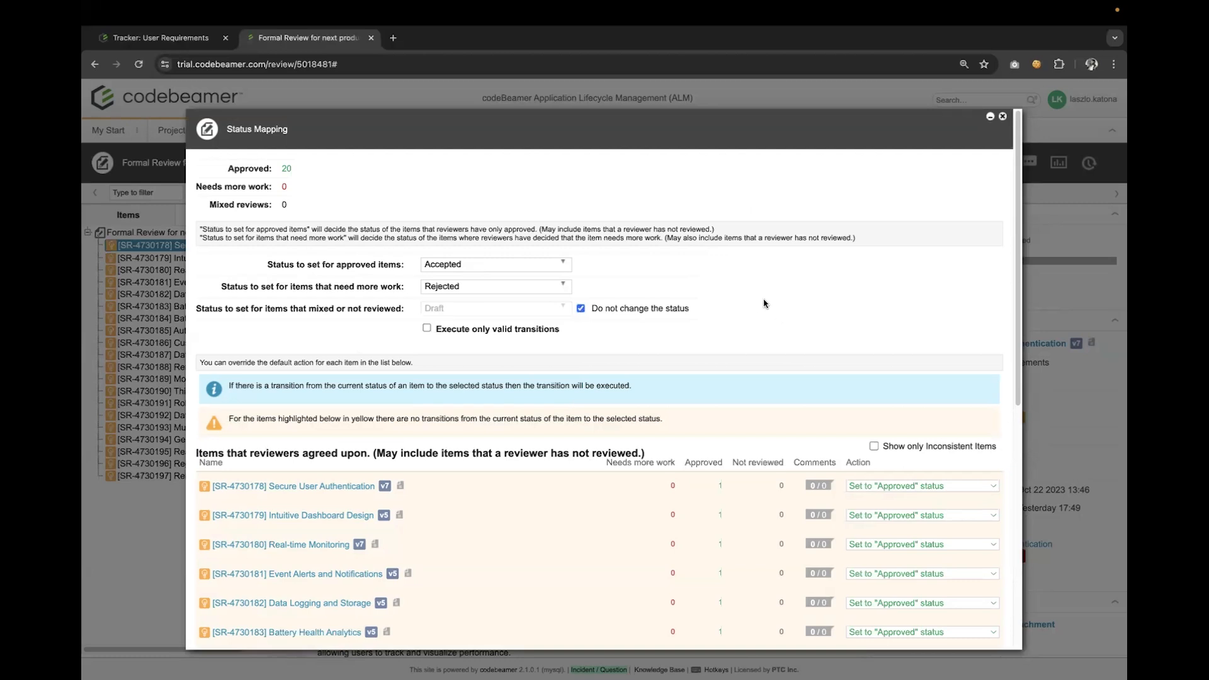
pyautogui.scroll(-10, 763, 303)
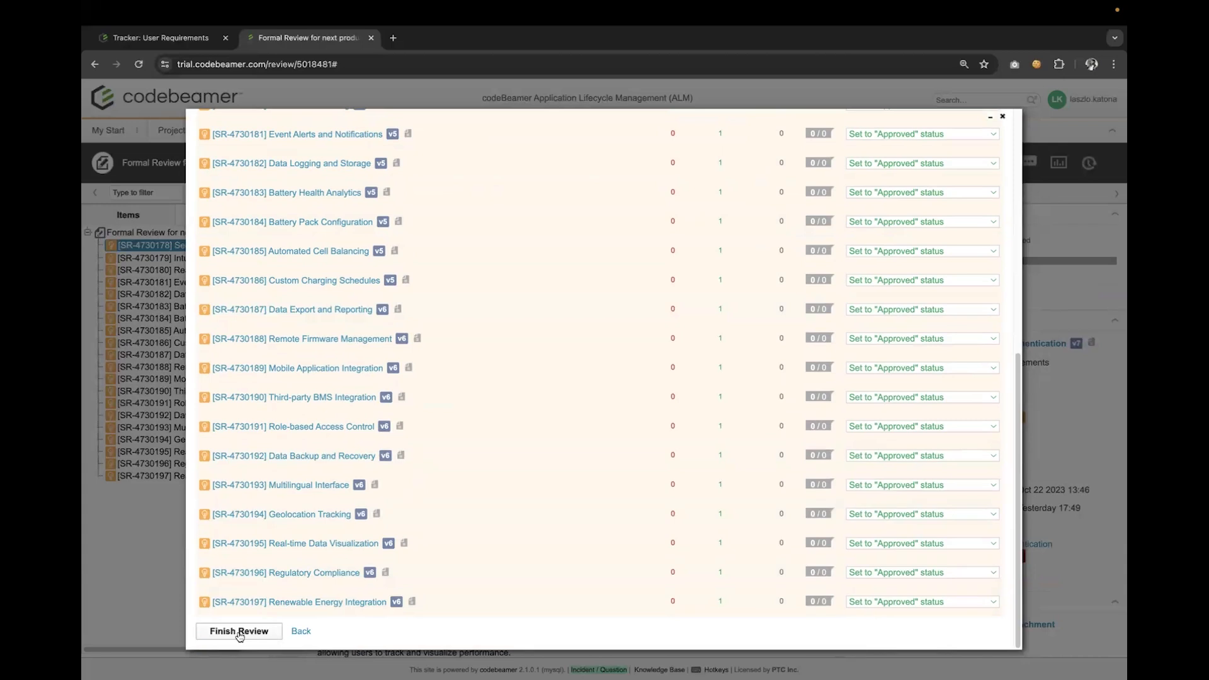
pyautogui.click(240, 632)
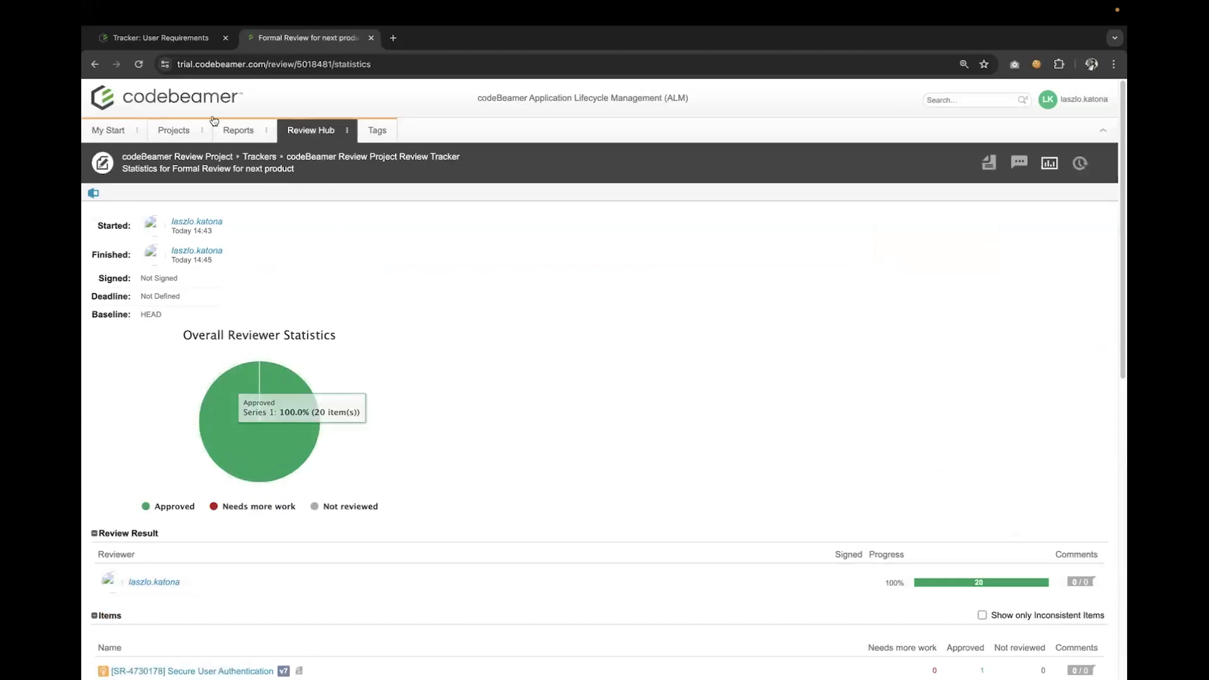
# - Open the Product Development System Requirements tracker and show the Secure User Authentication item on its own page
pyautogui.click(203, 39)
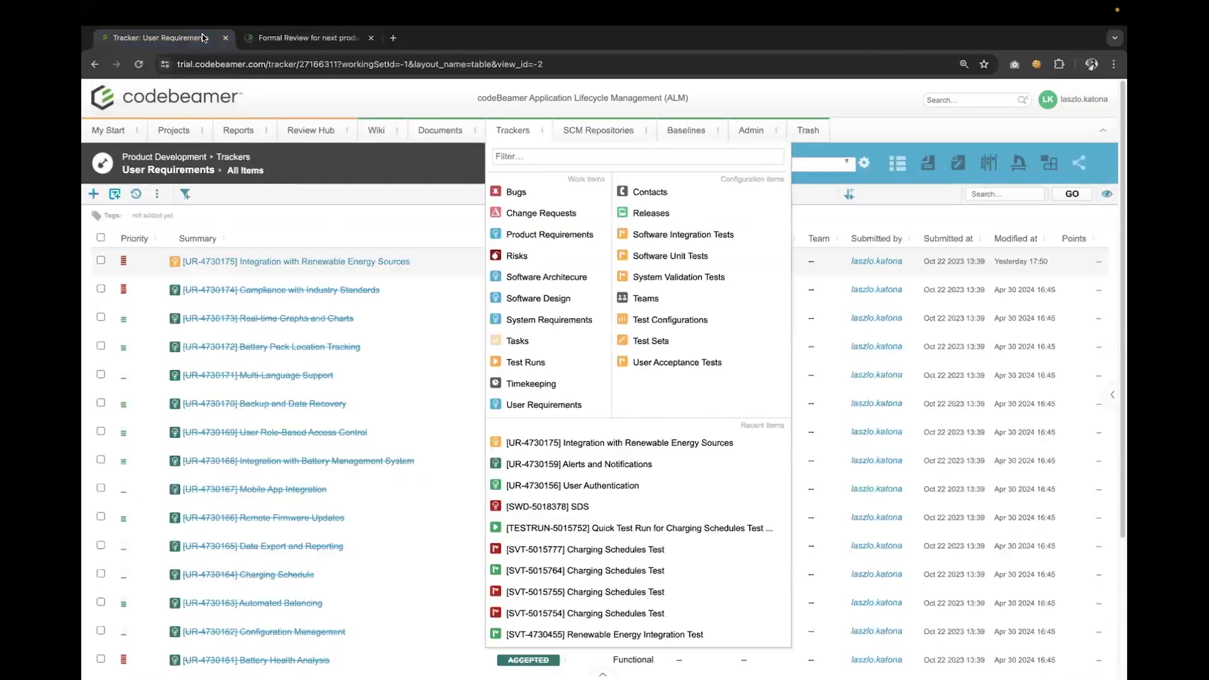
pyautogui.middleClick(553, 320)
pyautogui.click(524, 320)
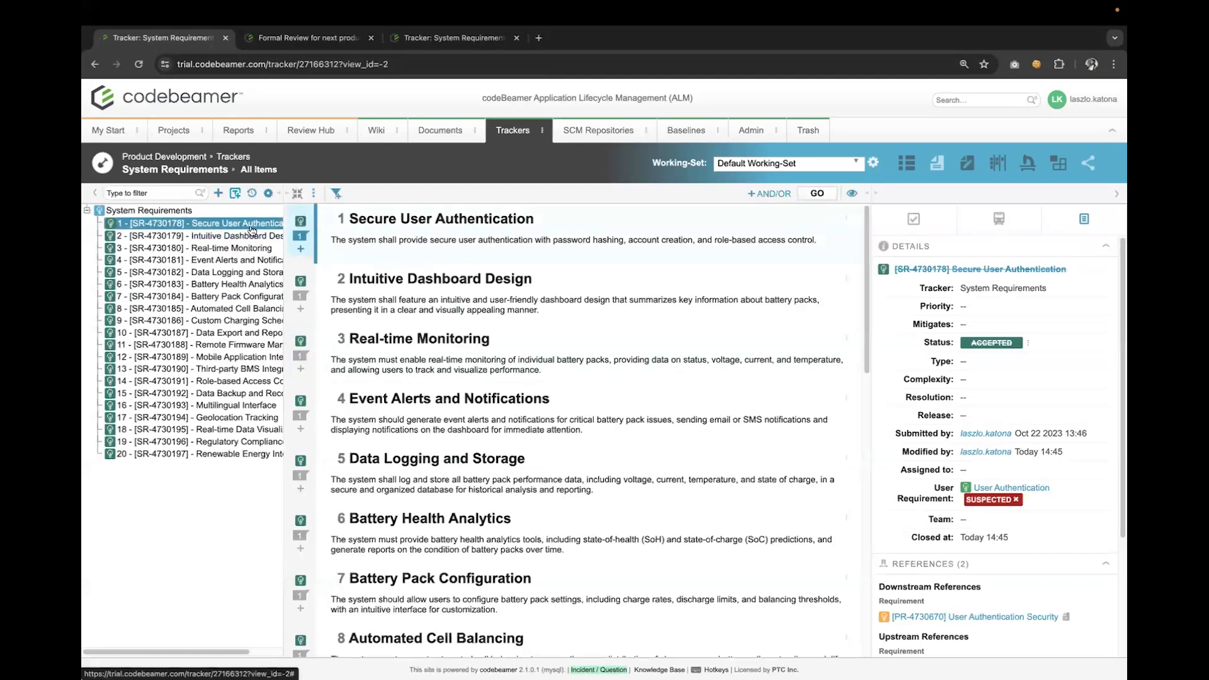
pyautogui.click(186, 236)
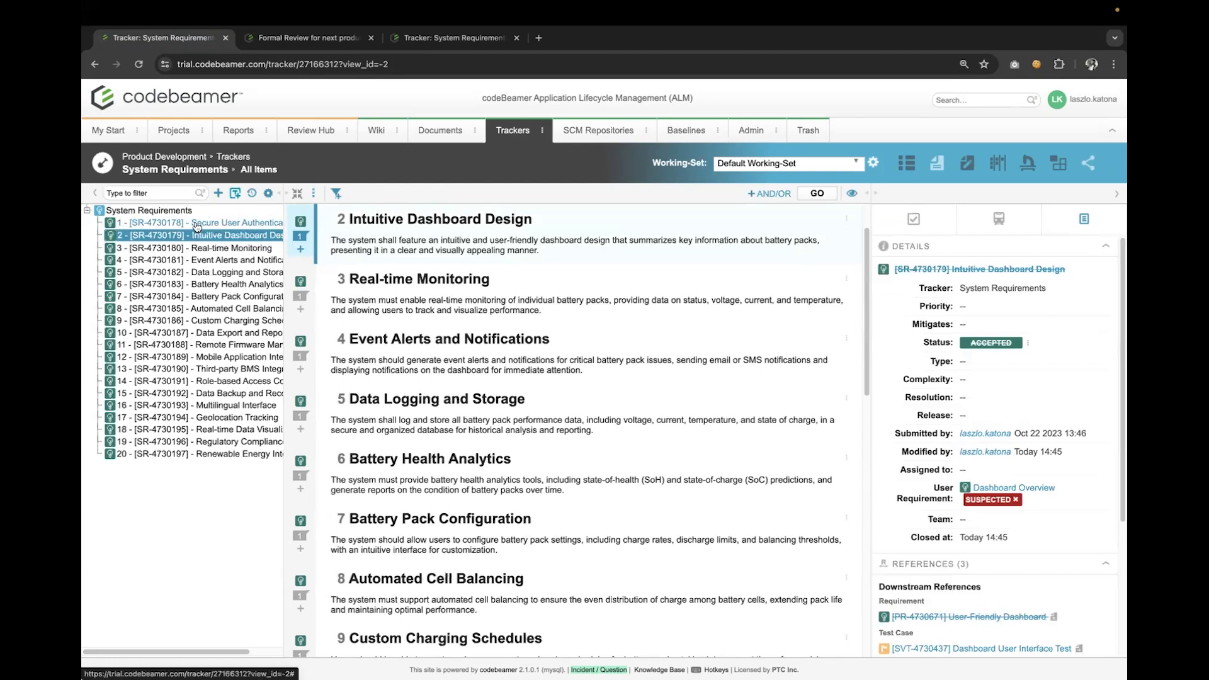
pyautogui.click(197, 226)
pyautogui.doubleClick(197, 226)
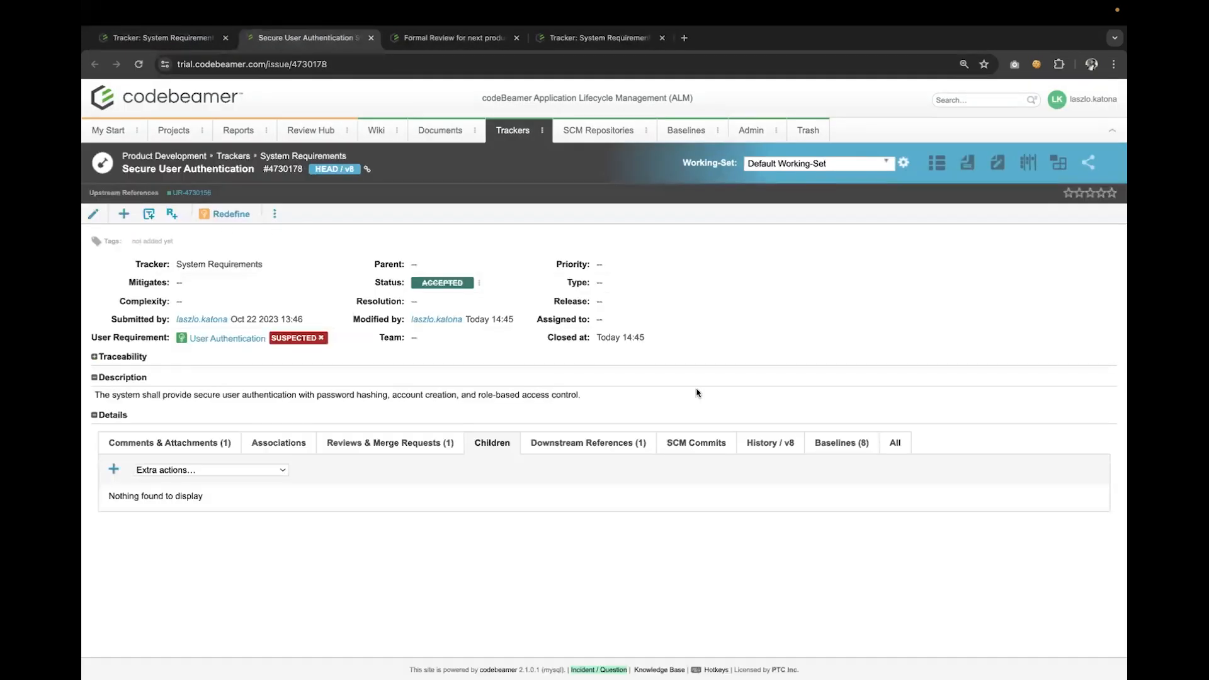
# - Examine the version history and the comments of Secure User Authentication for the changes made by the review
pyautogui.click(762, 445)
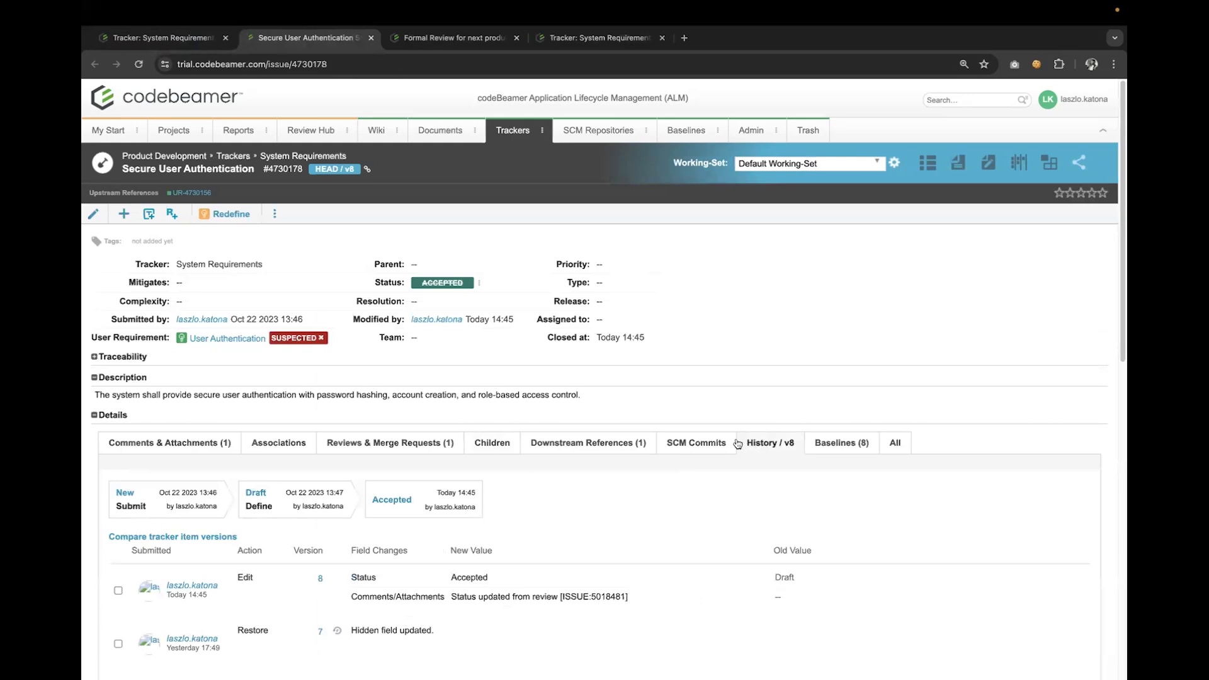
pyautogui.scroll(-2, 540, 511)
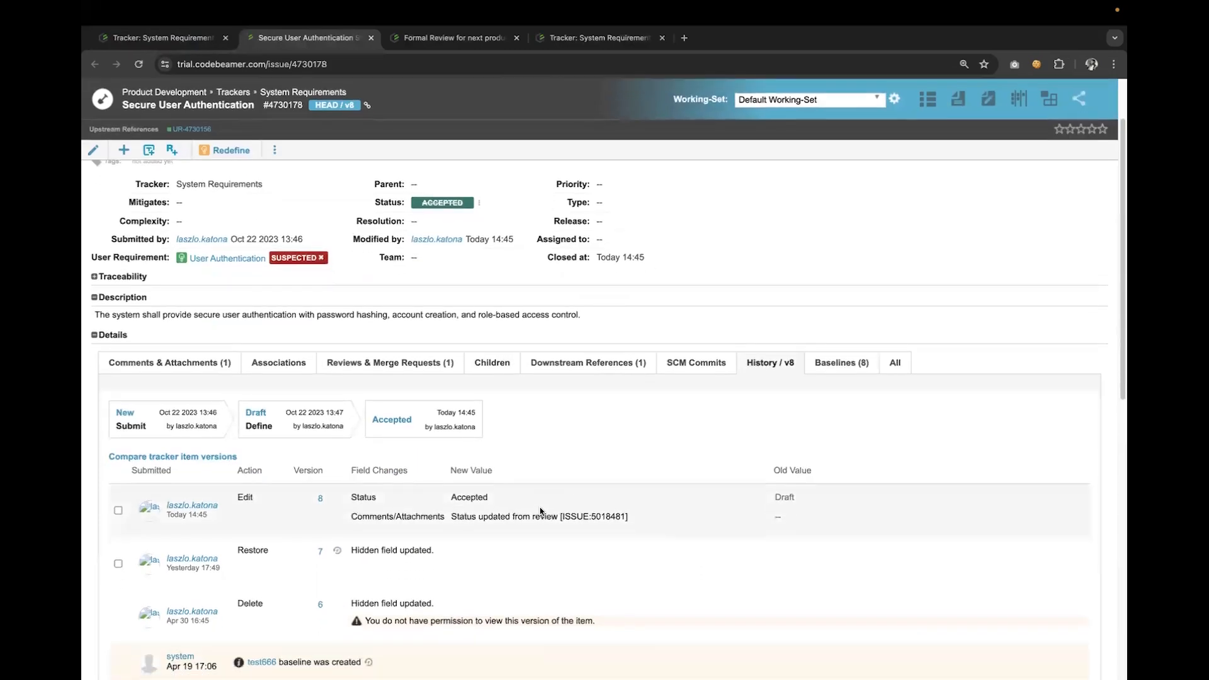
pyautogui.scroll(1, 540, 511)
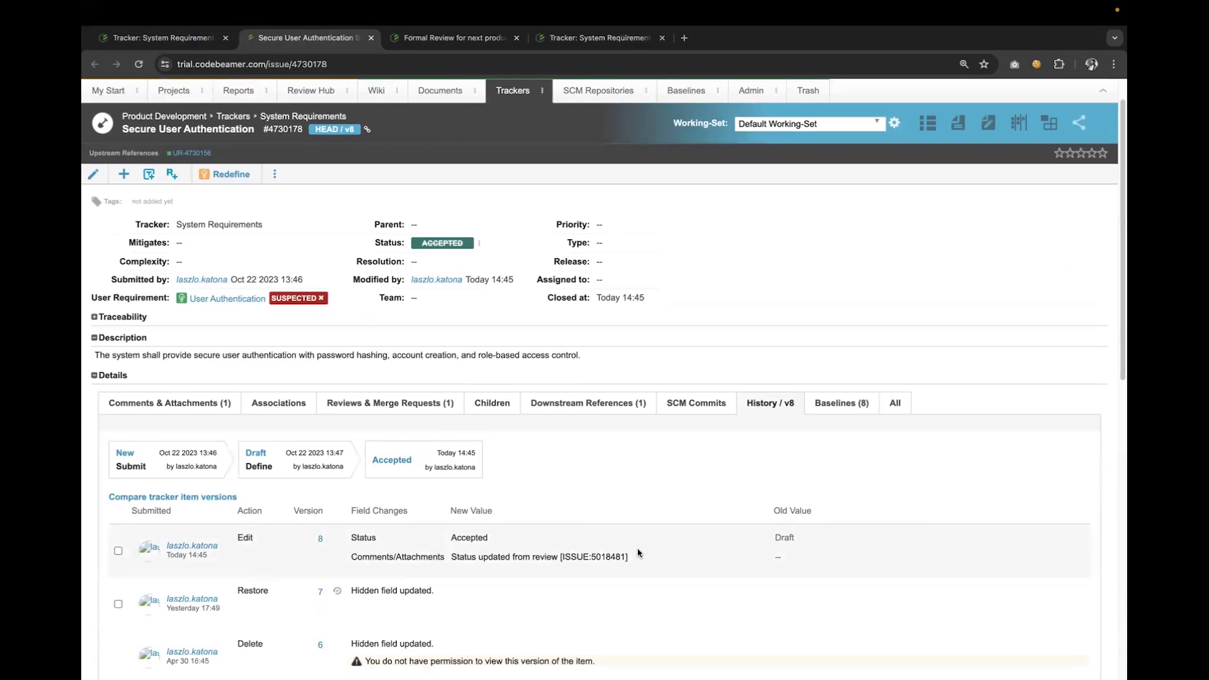
pyautogui.click(209, 411)
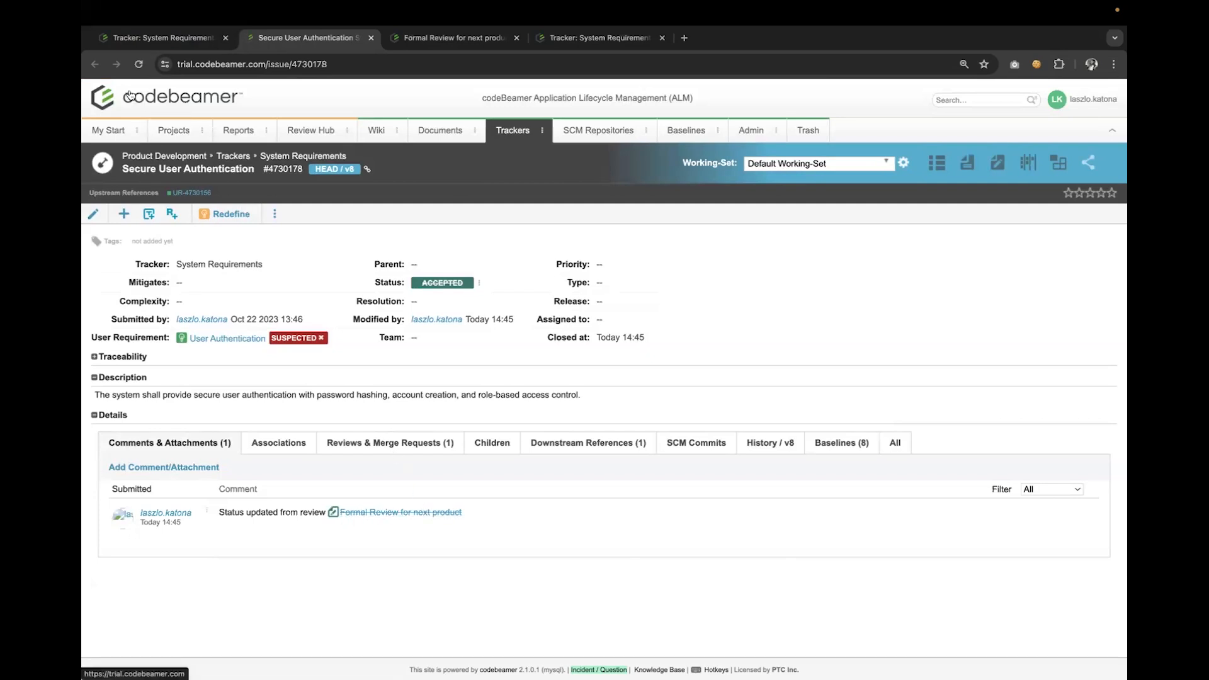
# - Return to the System Requirements tracker and try to save a Redefine transition on Secure User Authentication
pyautogui.click(203, 45)
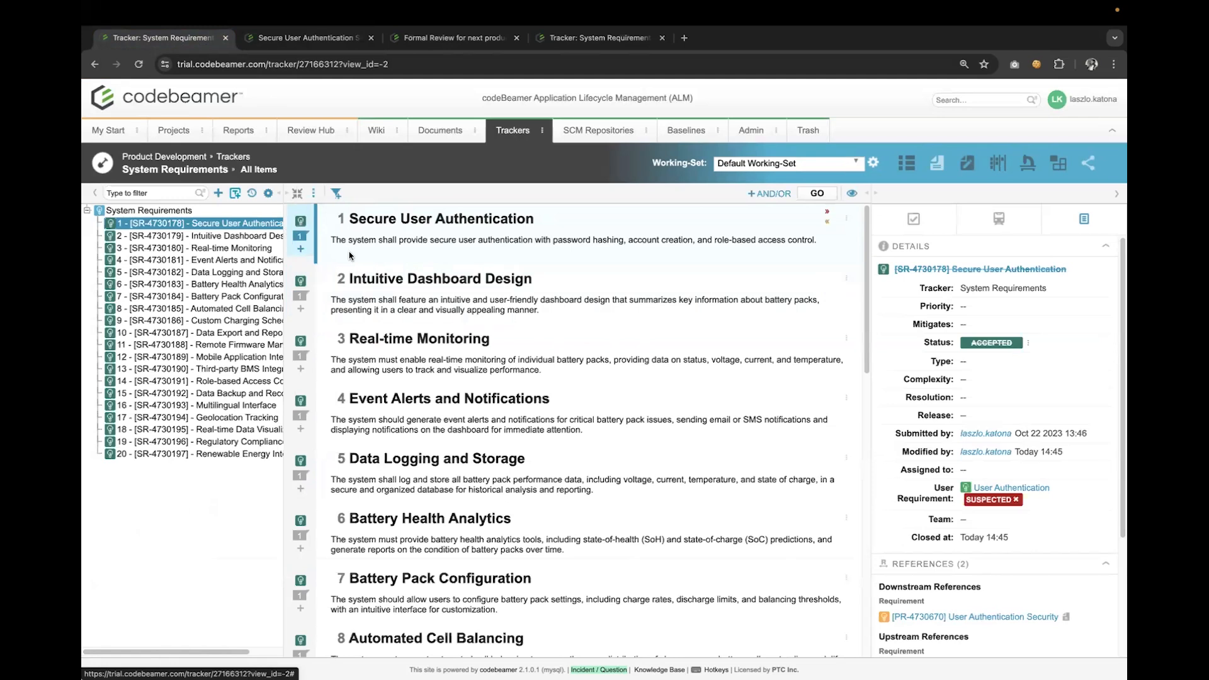
pyautogui.click(301, 223)
pyautogui.click(320, 240)
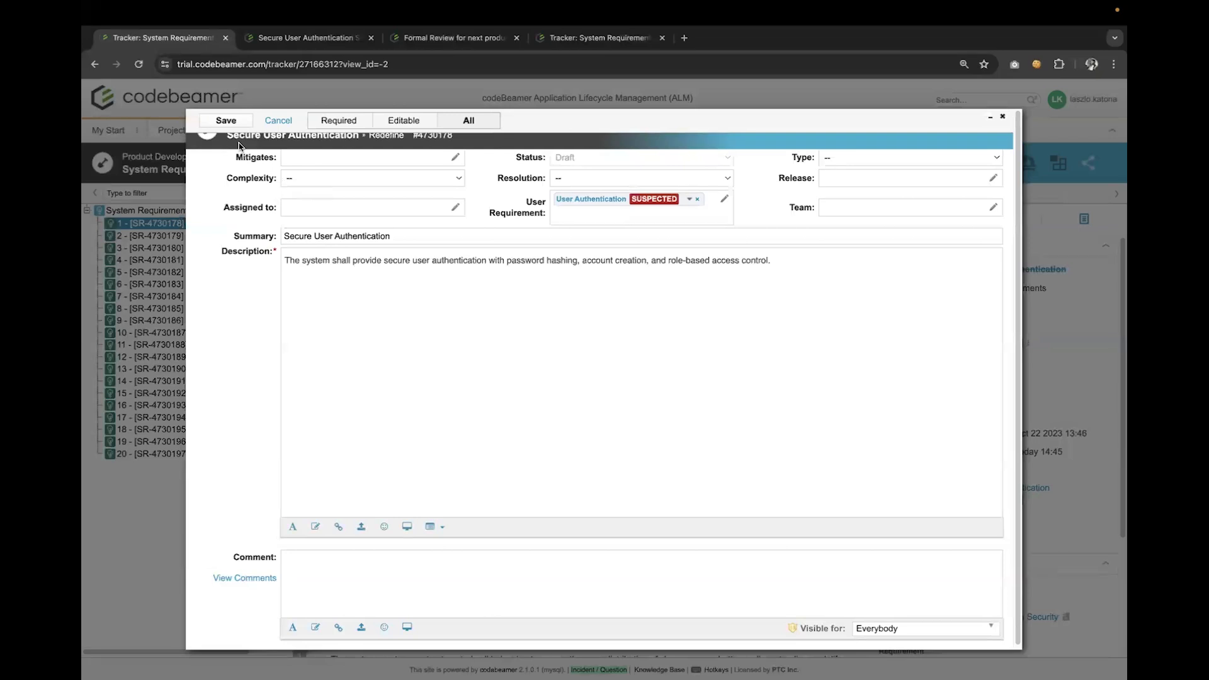
pyautogui.click(238, 121)
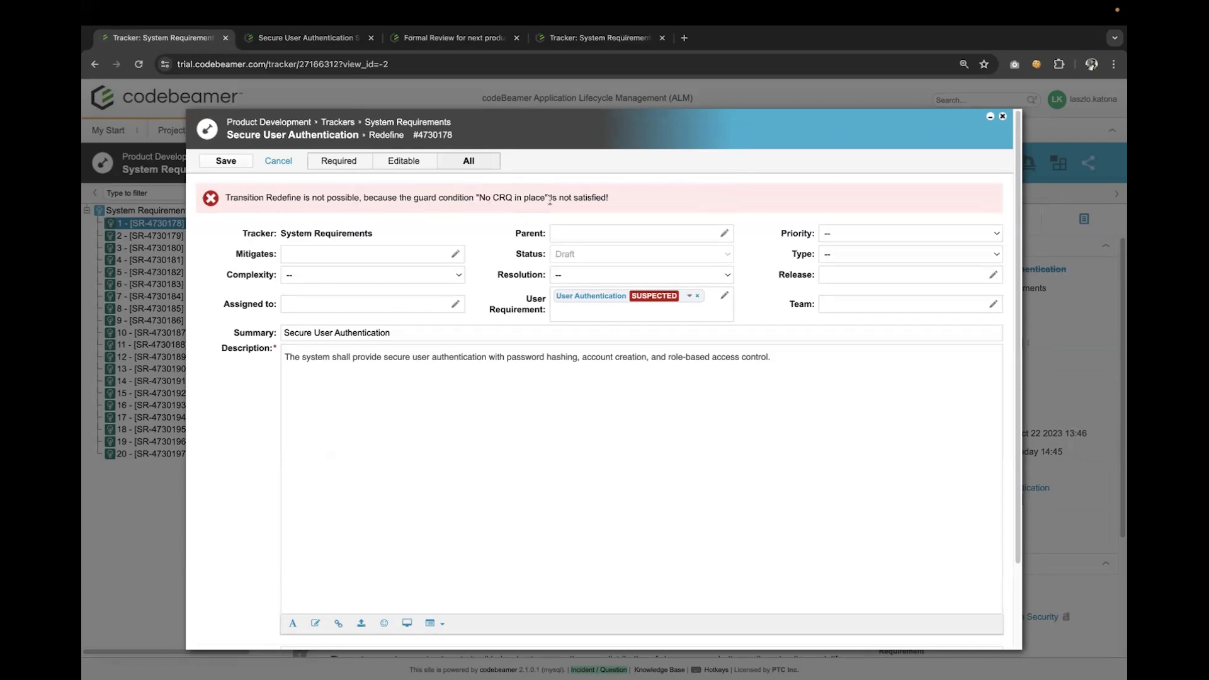
pyautogui.click(1004, 118)
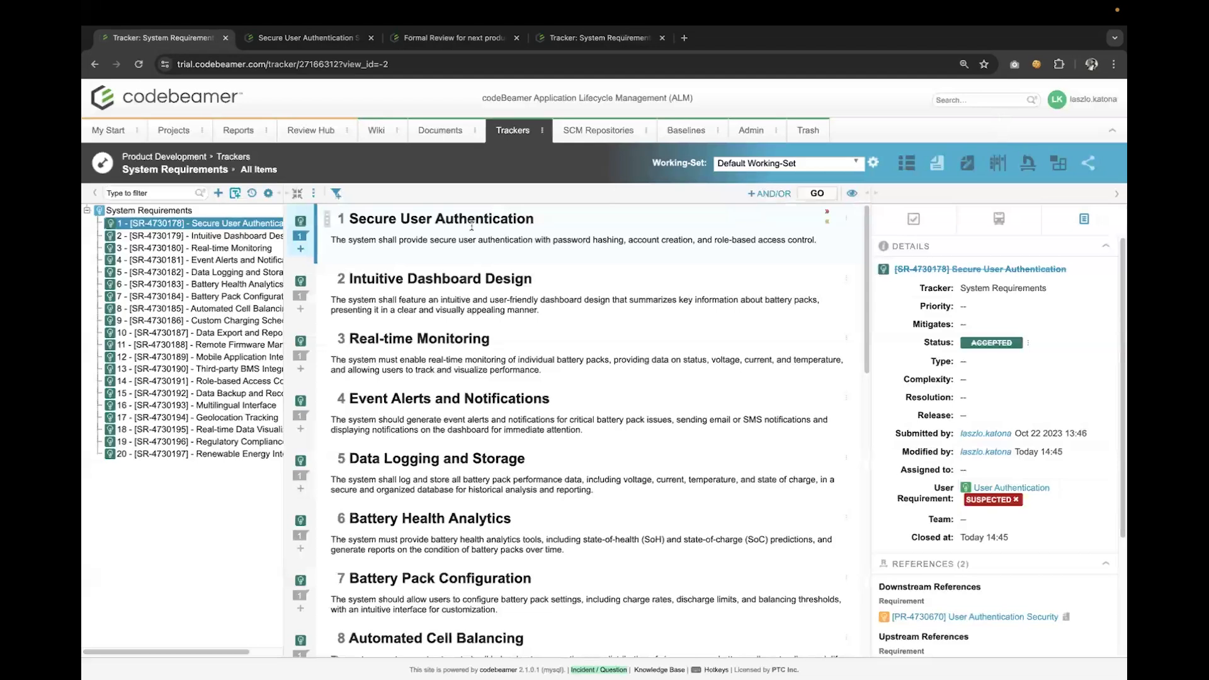
# - Create a change request from Secure User Authentication with the summary "Change requested for user authentication" and description "deatils of change", and check its references
pyautogui.click(301, 252)
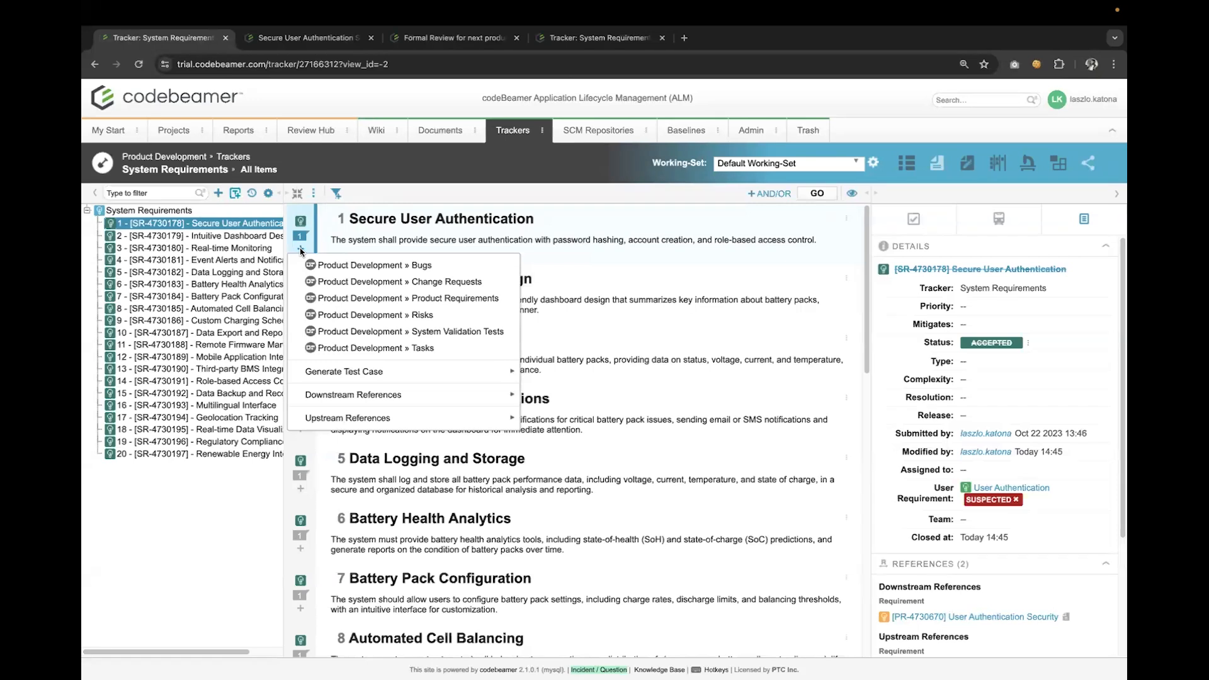
pyautogui.click(348, 282)
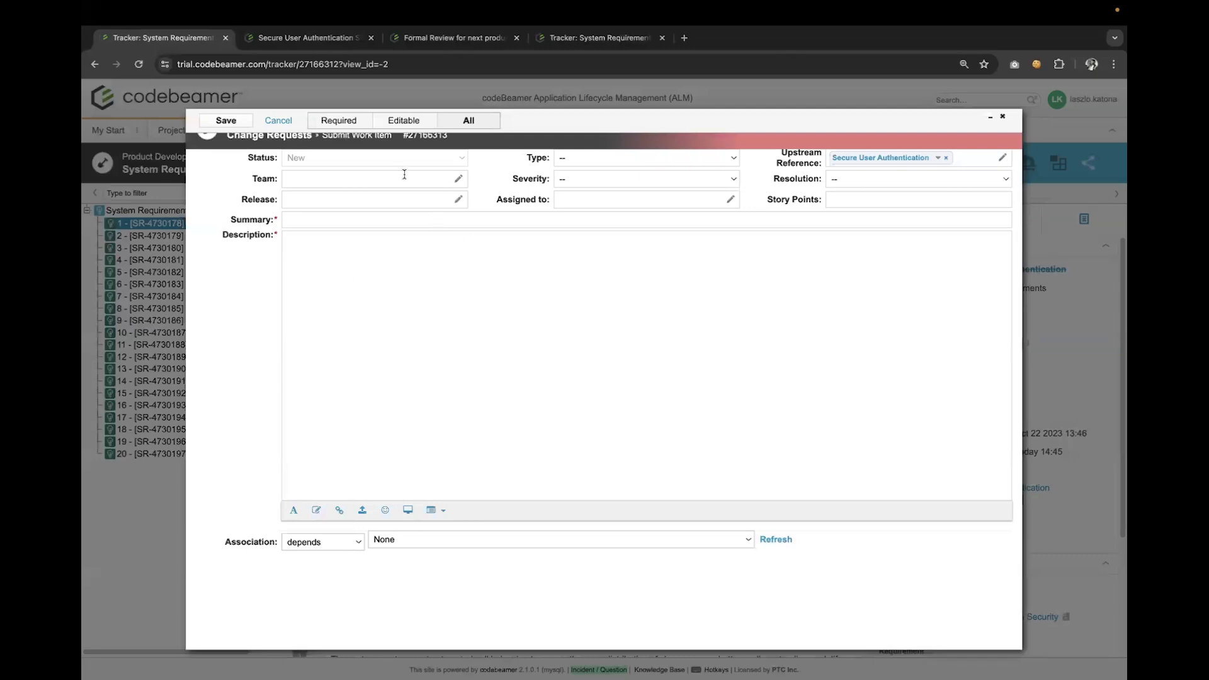
pyautogui.click(415, 220)
pyautogui.write('Chan')
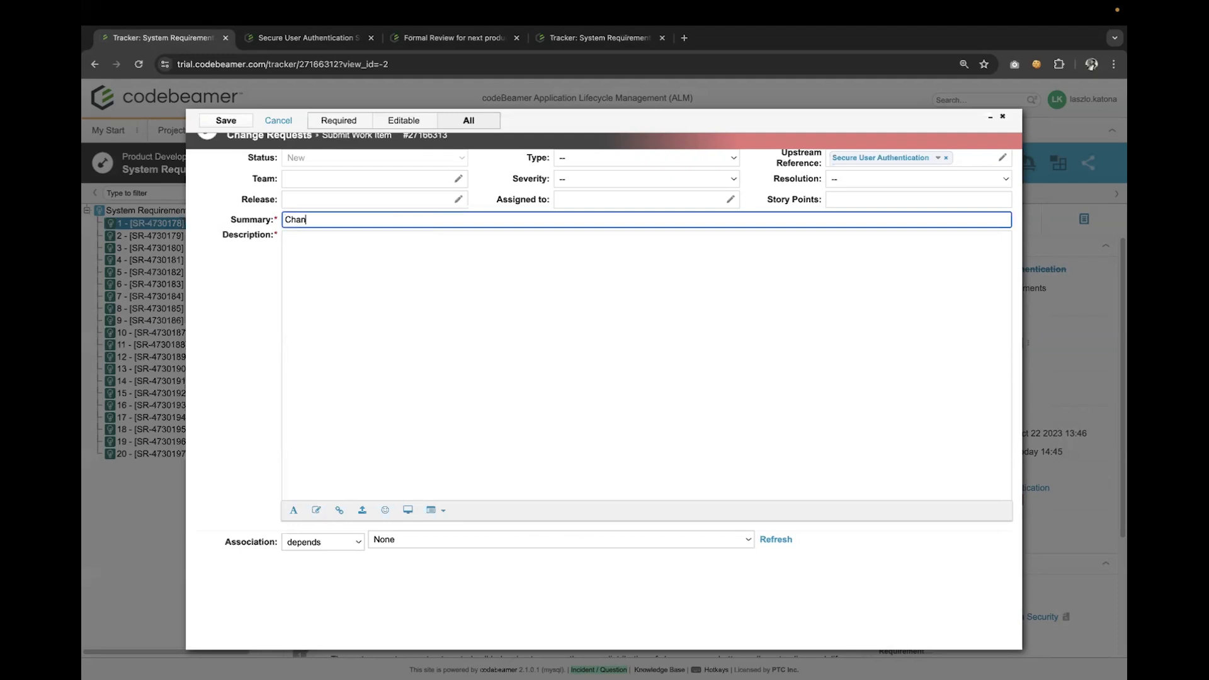
pyautogui.write('re requested fro')
pyautogui.press('BackSpace')
pyautogui.write('or user authentication')
pyautogui.press('Tab')
pyautogui.write('deatils of change')
pyautogui.click(236, 126)
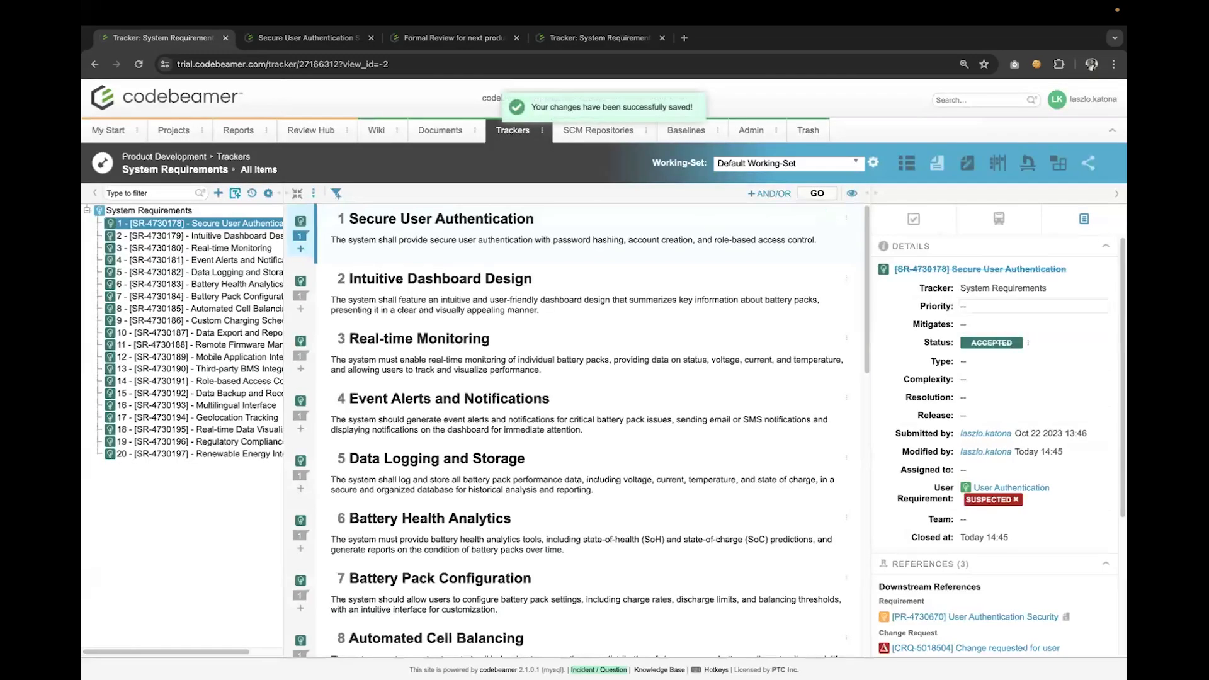
pyautogui.scroll(-3, 942, 510)
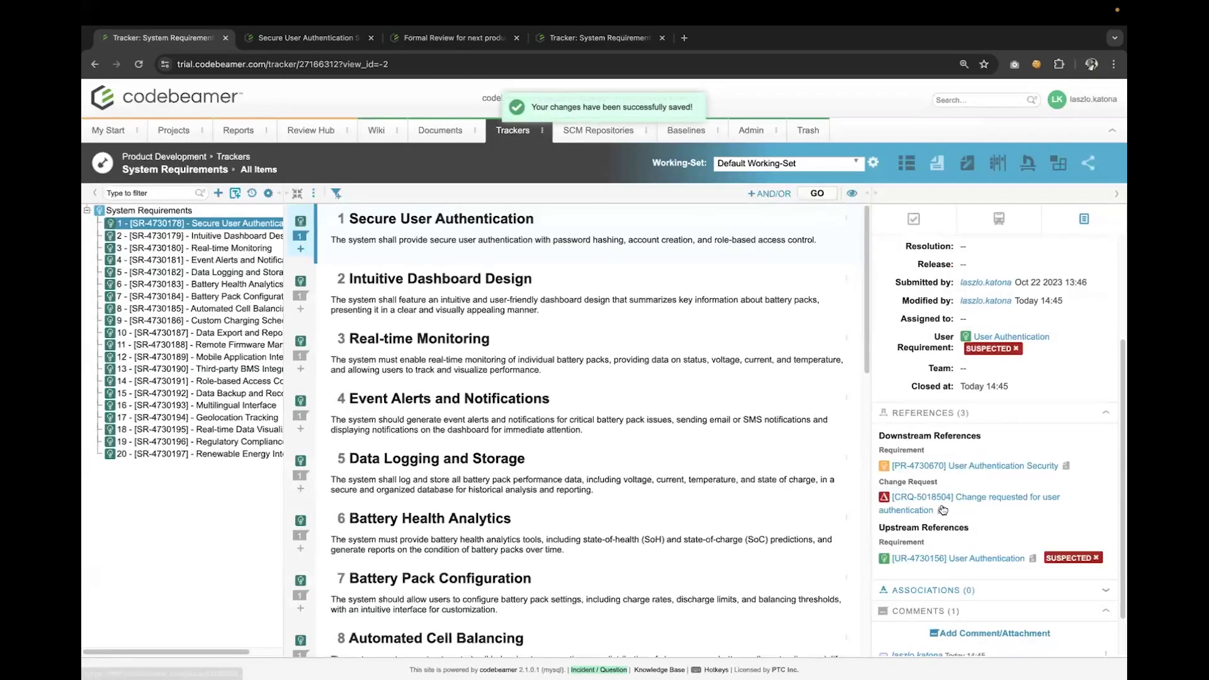
pyautogui.scroll(3, 963, 504)
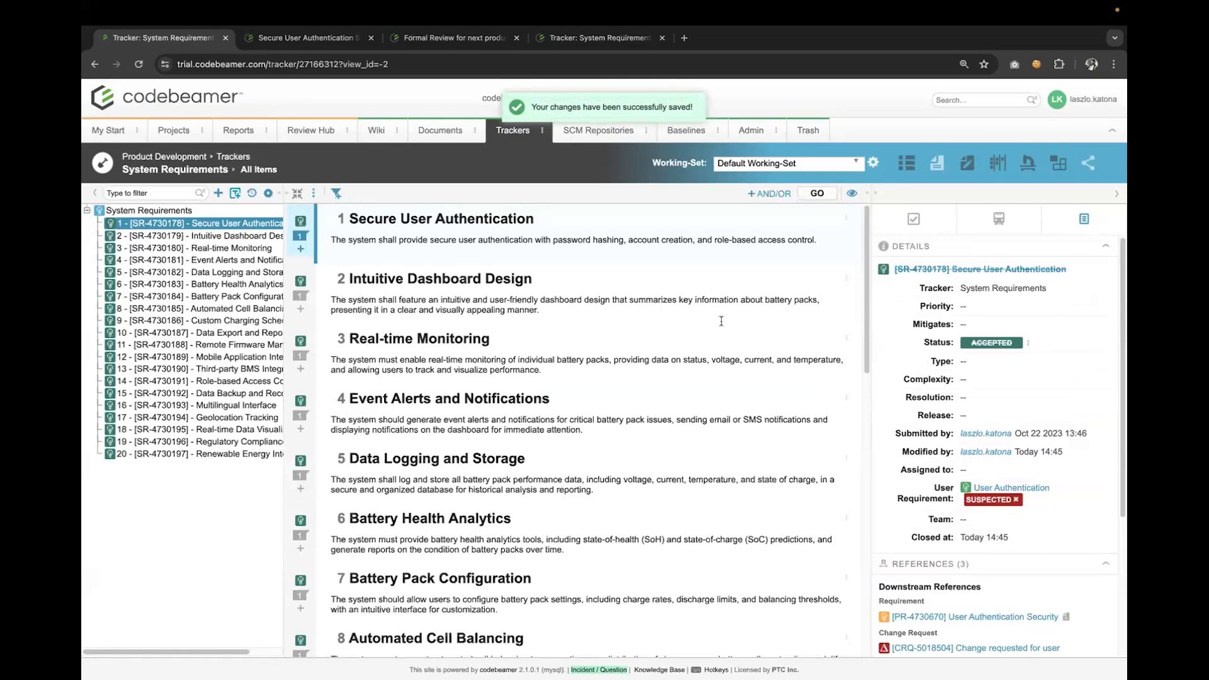
# - Try again to redefine Secure User Authentication with the change request linked, and close the form
pyautogui.click(301, 223)
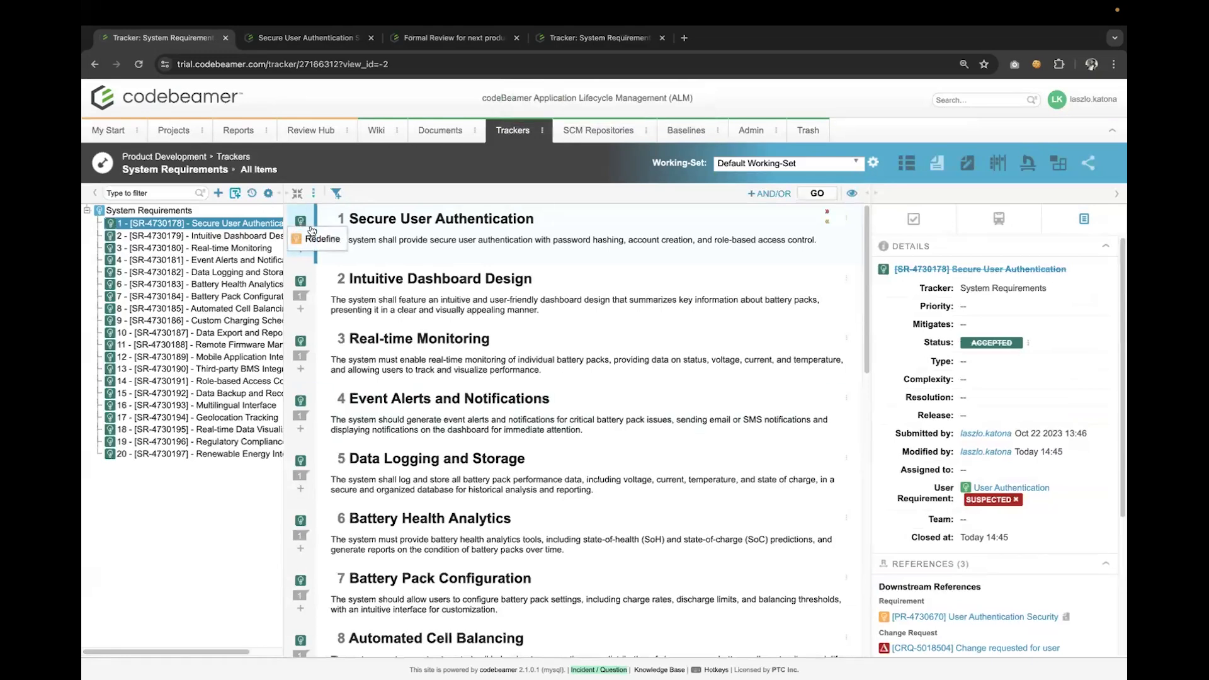
pyautogui.click(318, 238)
pyautogui.click(226, 120)
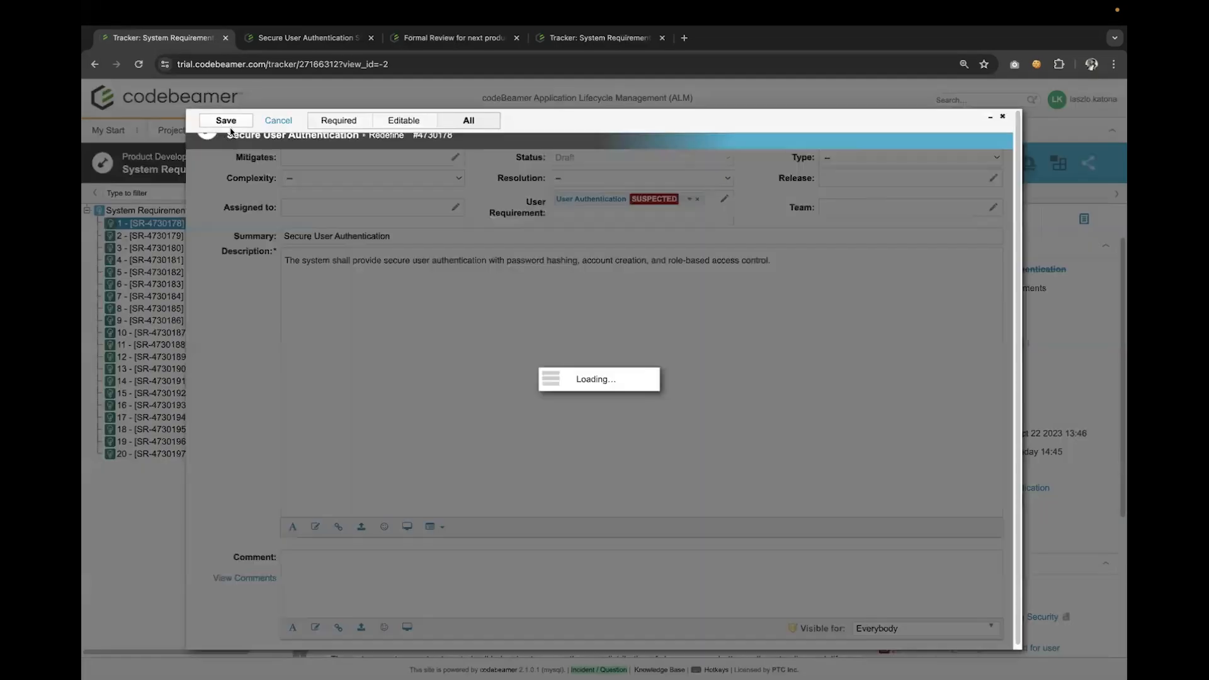
pyautogui.click(278, 161)
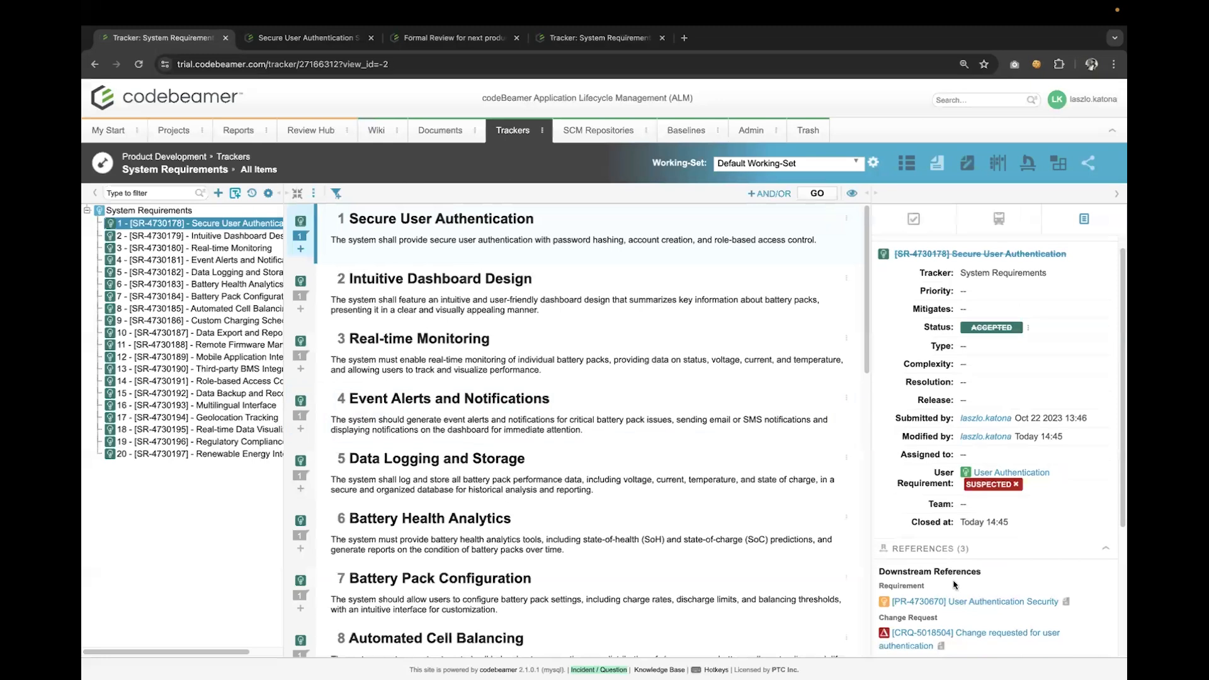
# - Open the change request linked to Secure User Authentication and save its Accept transition
pyautogui.keyDown('super'); pyautogui.click(959, 635); pyautogui.keyUp('super')
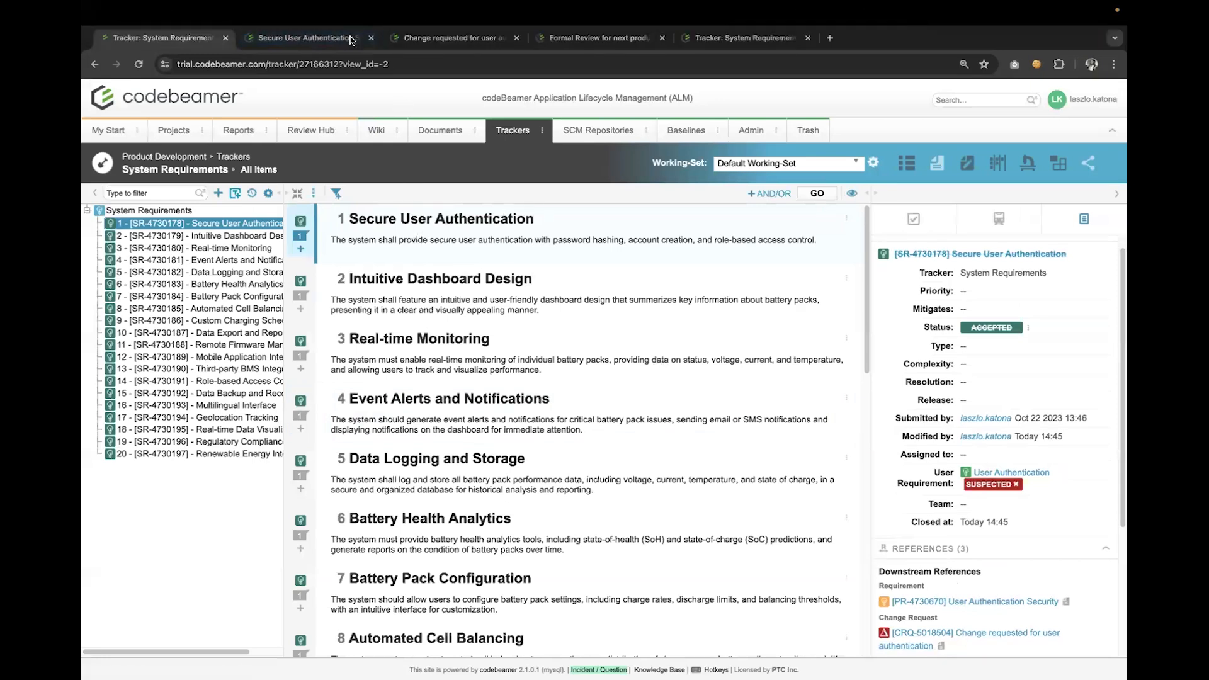
pyautogui.hotkey('ctrl', 'Tab')
pyautogui.hotkey('ctrl', 'Tab')
pyautogui.hotkey('ctrl', 'Tab')
pyautogui.hotkey('ctrl', 'Tab')
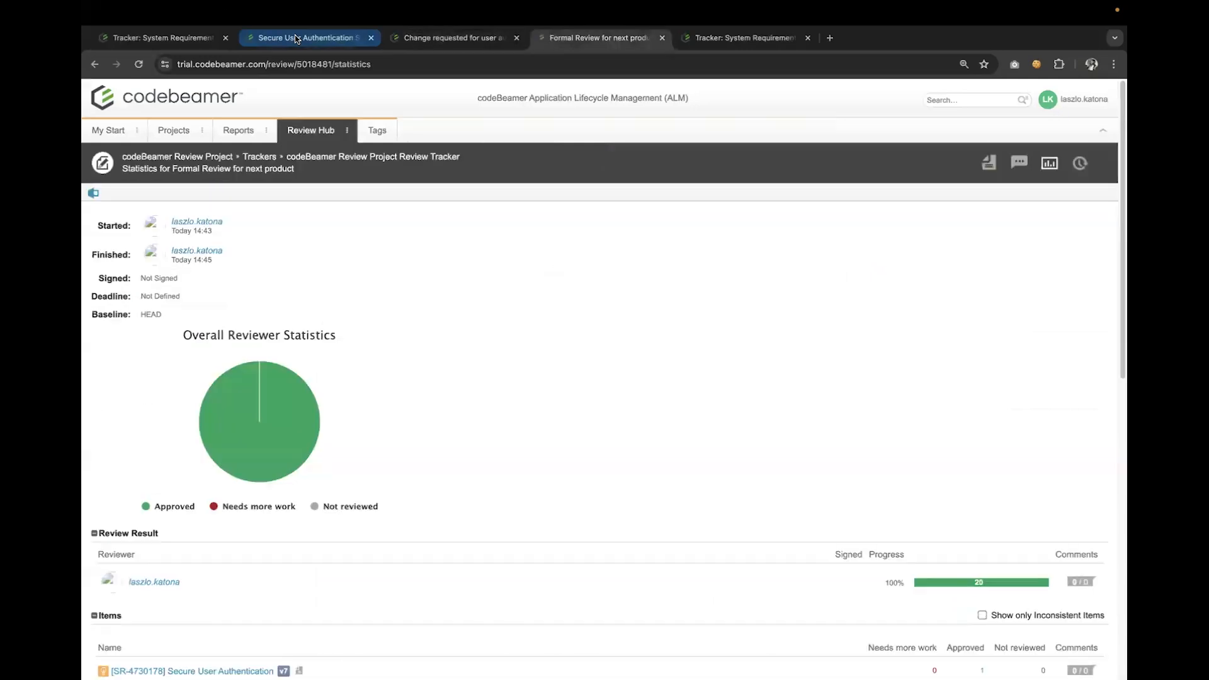
pyautogui.hotkey('ctrl', 'Tab')
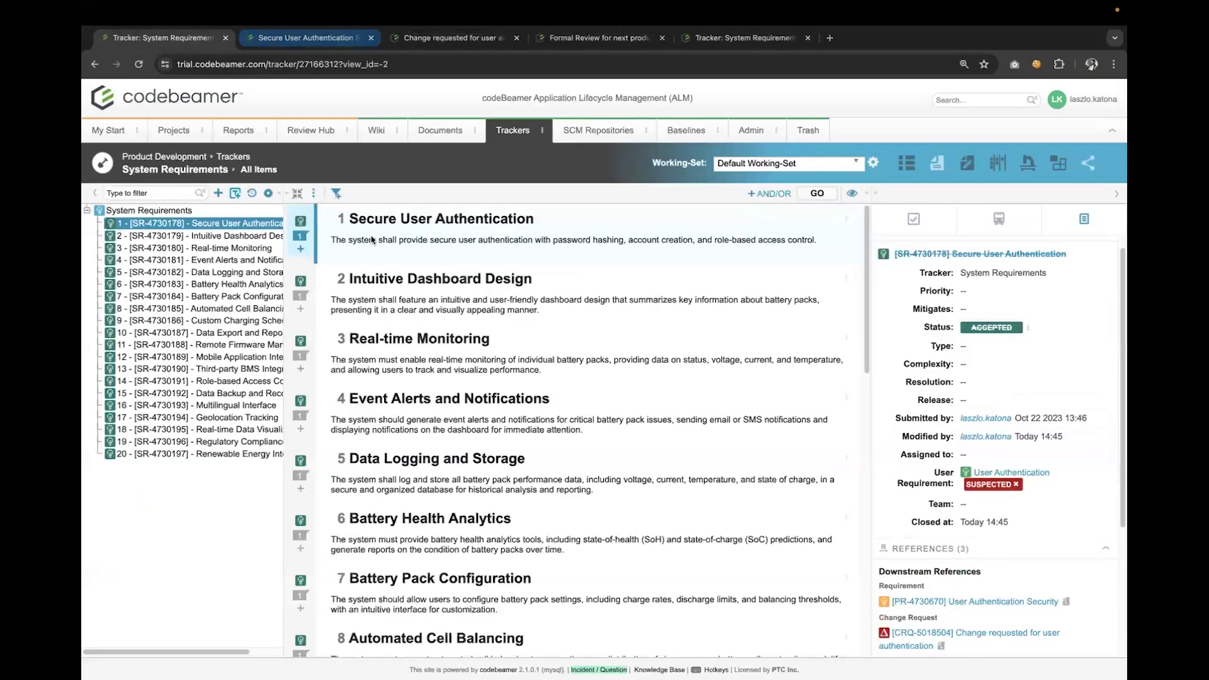
pyautogui.keyDown('super'); pyautogui.click(927, 639); pyautogui.keyUp('super')
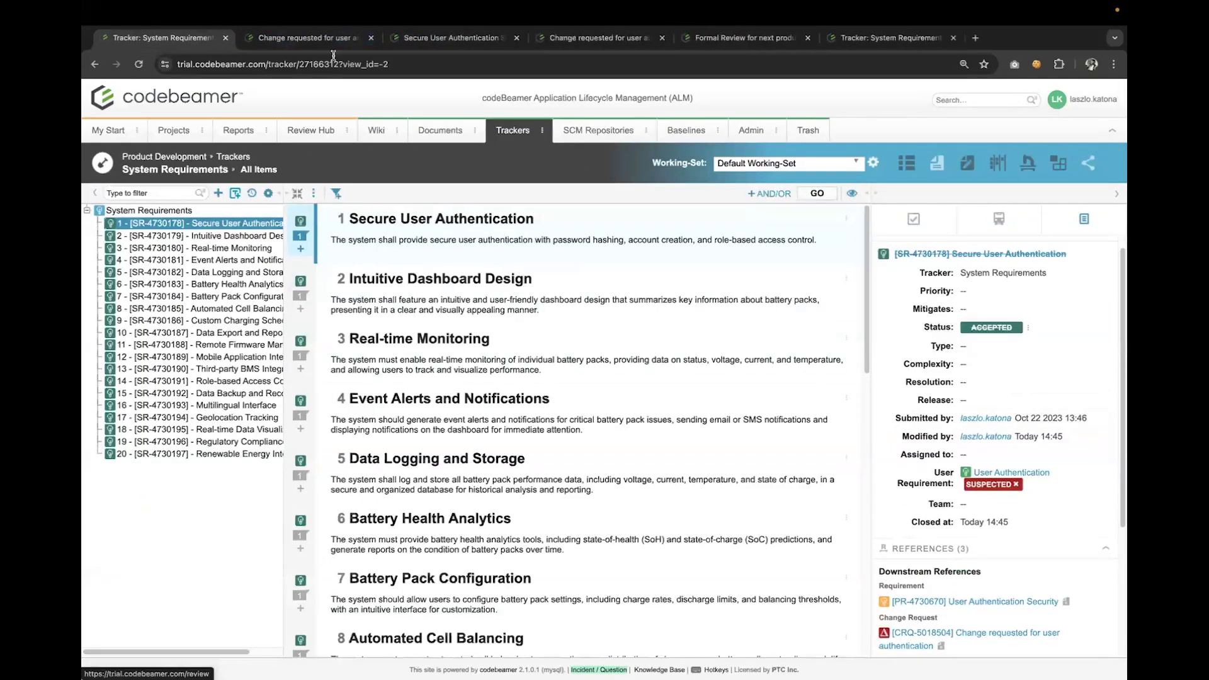
pyautogui.hotkey('ctrl', 'Tab')
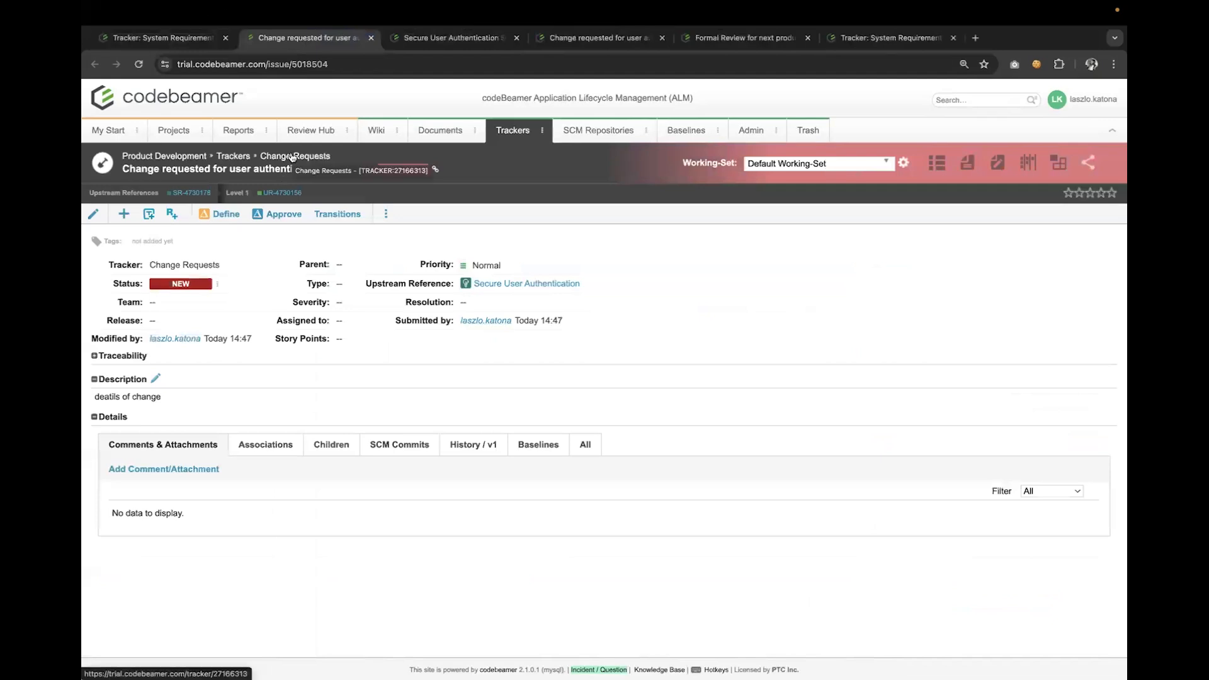
pyautogui.click(337, 214)
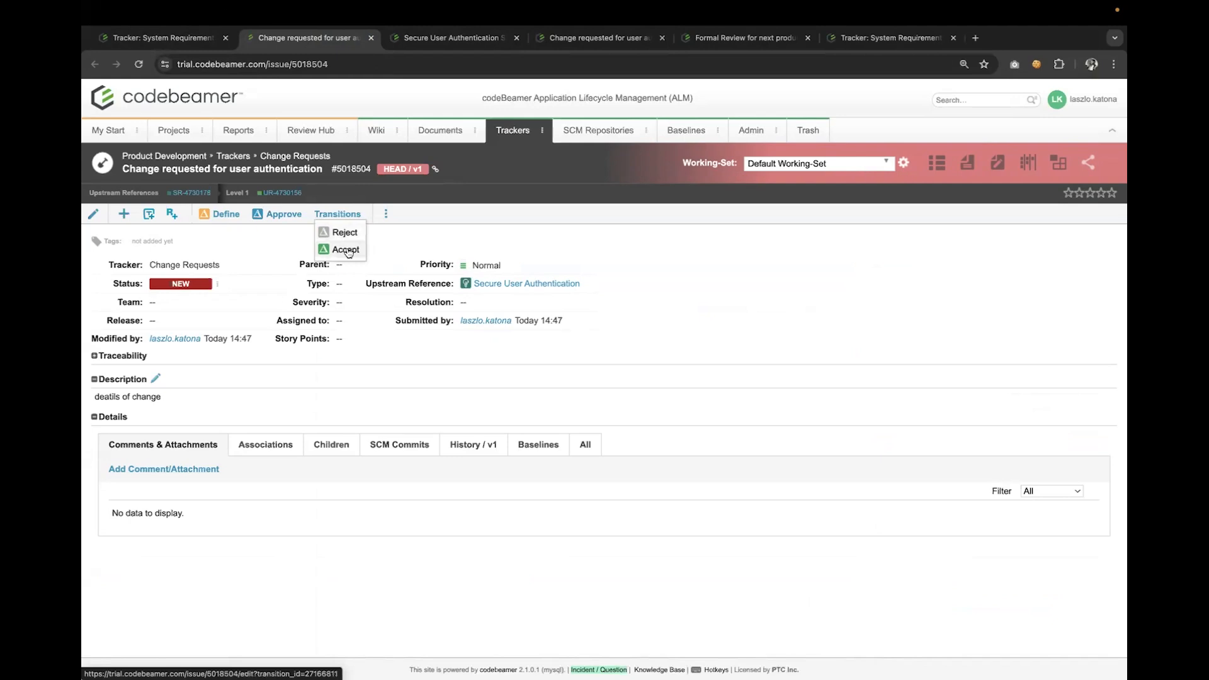
pyautogui.click(346, 250)
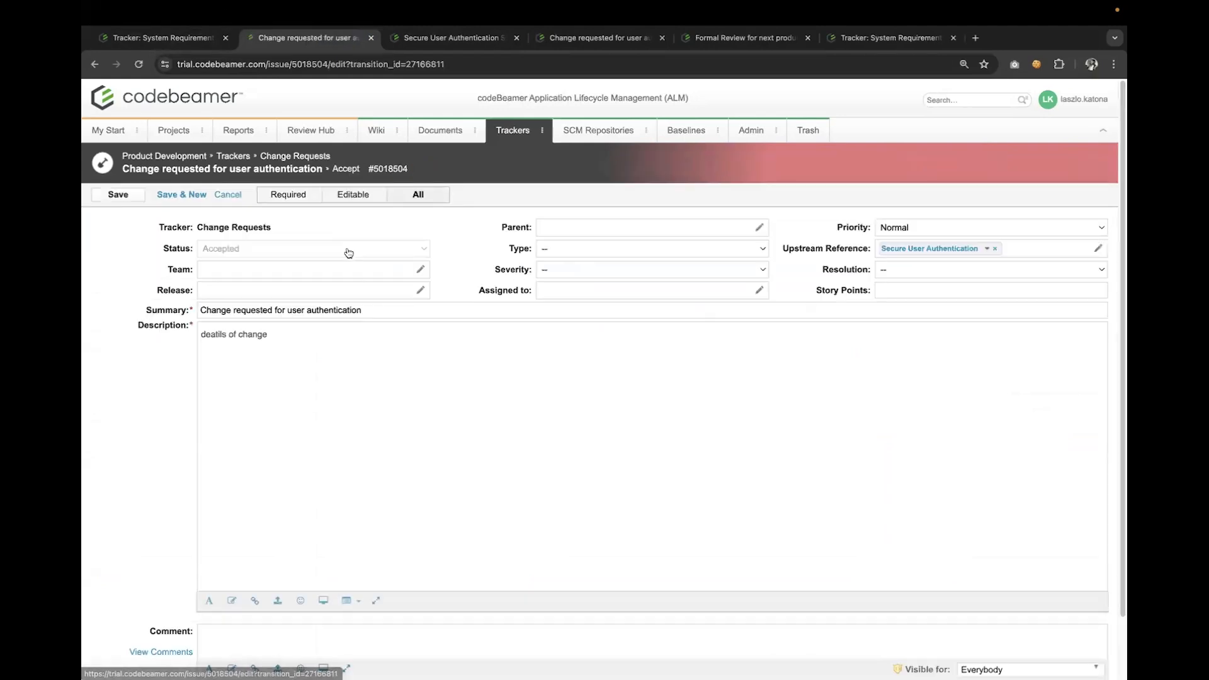
pyautogui.click(117, 195)
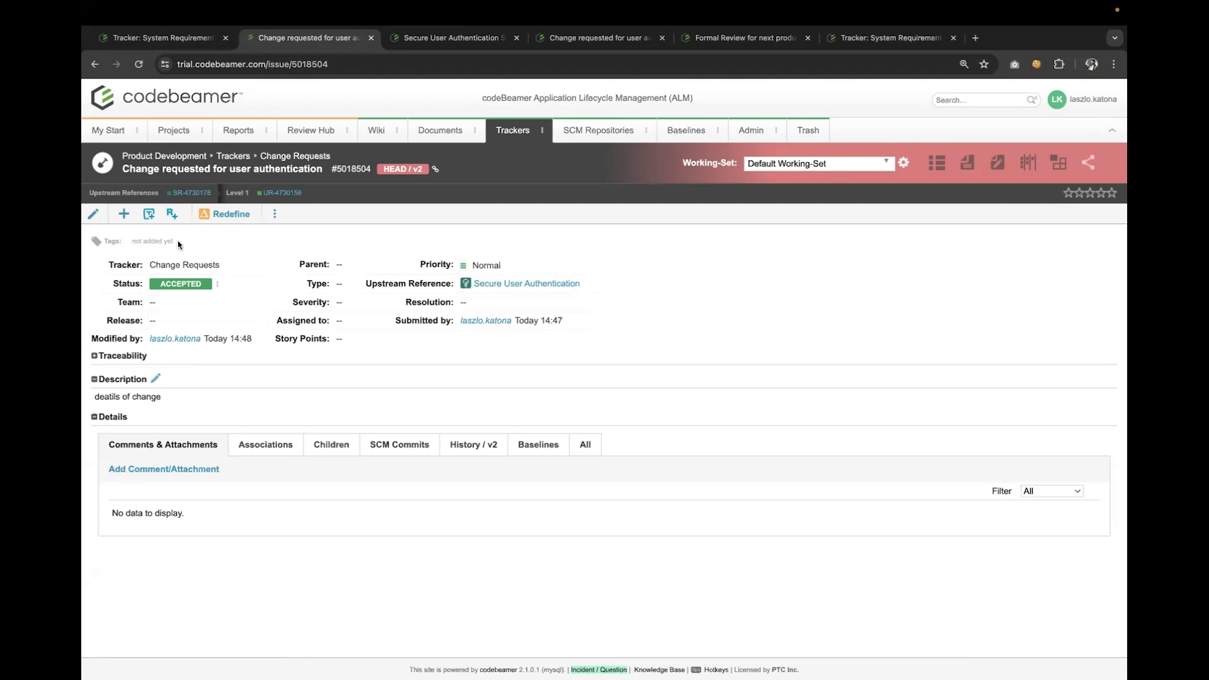
# - Return to the System Requirements tracker, refresh it, and save the Redefine transition on Secure User Authentication
pyautogui.click(184, 40)
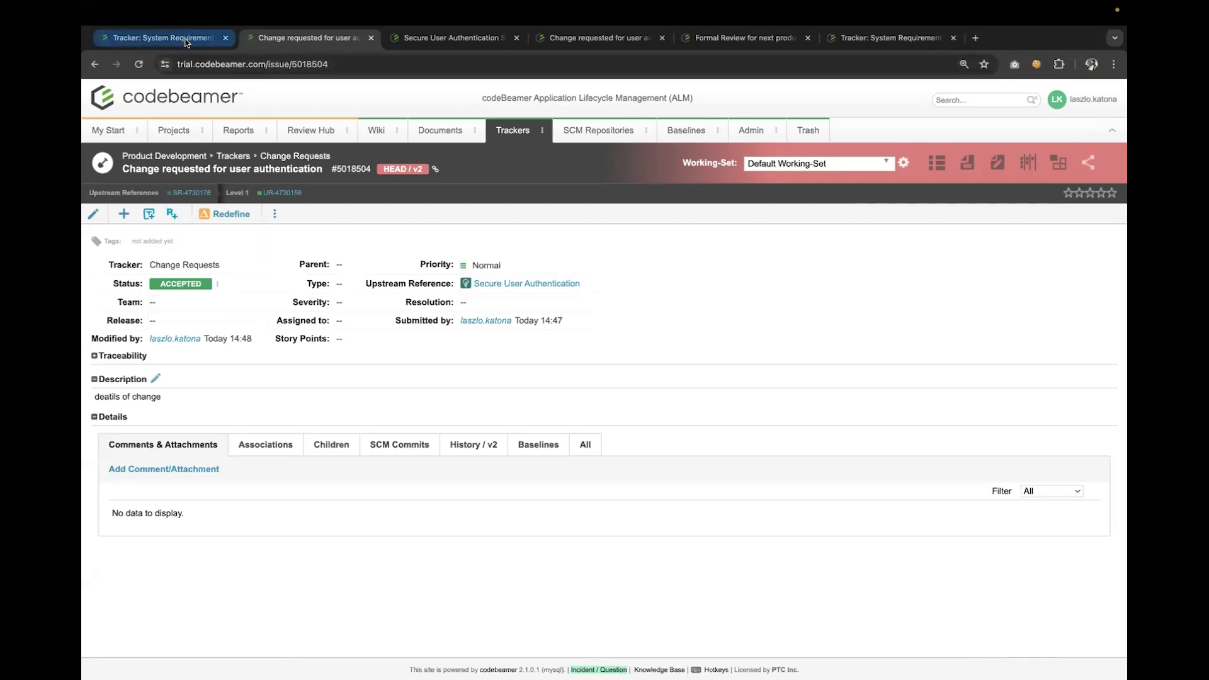
pyautogui.click(140, 64)
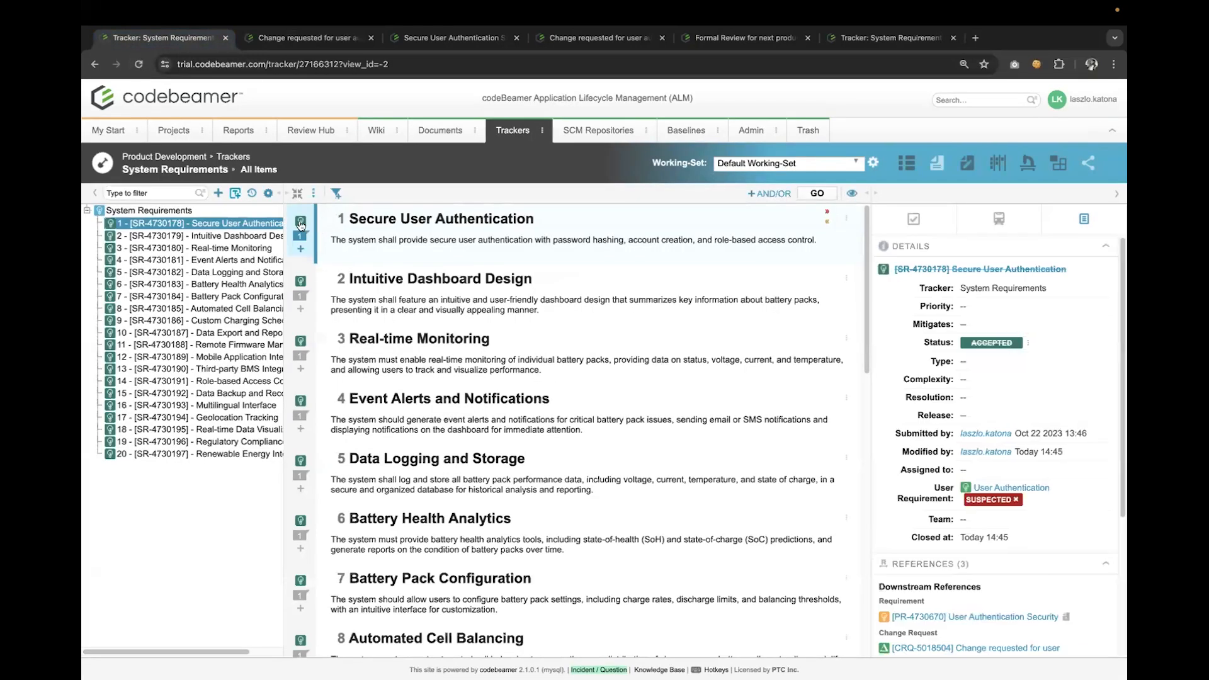
pyautogui.click(300, 223)
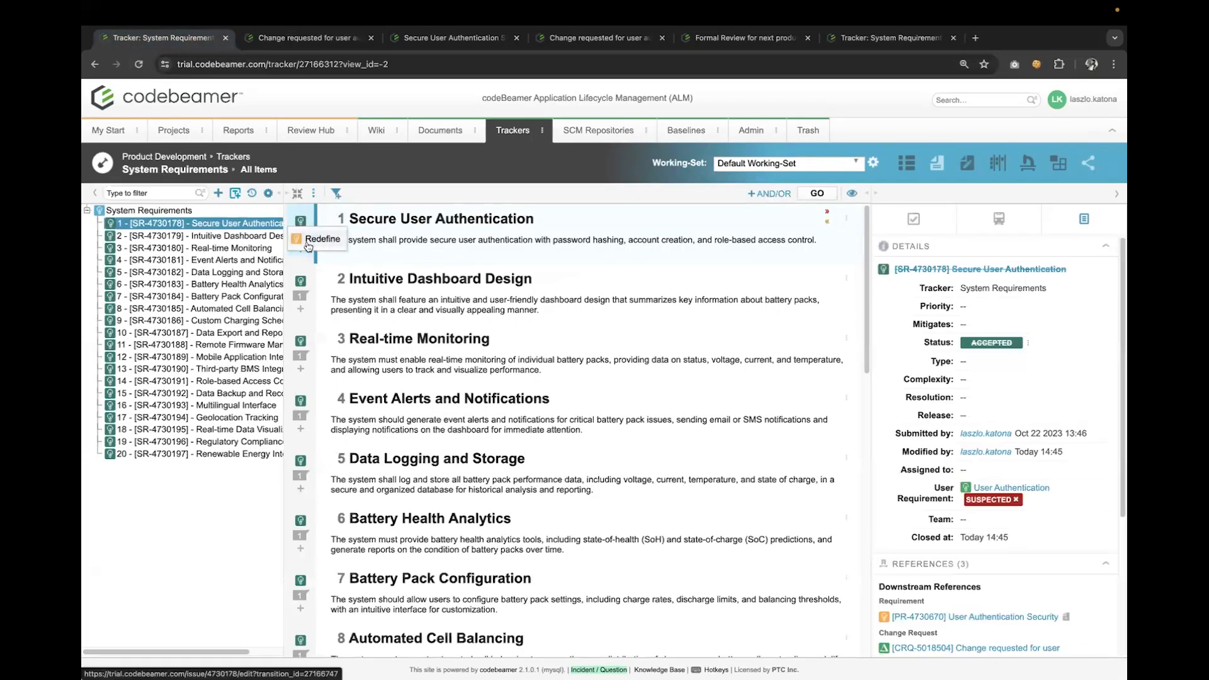
pyautogui.click(308, 245)
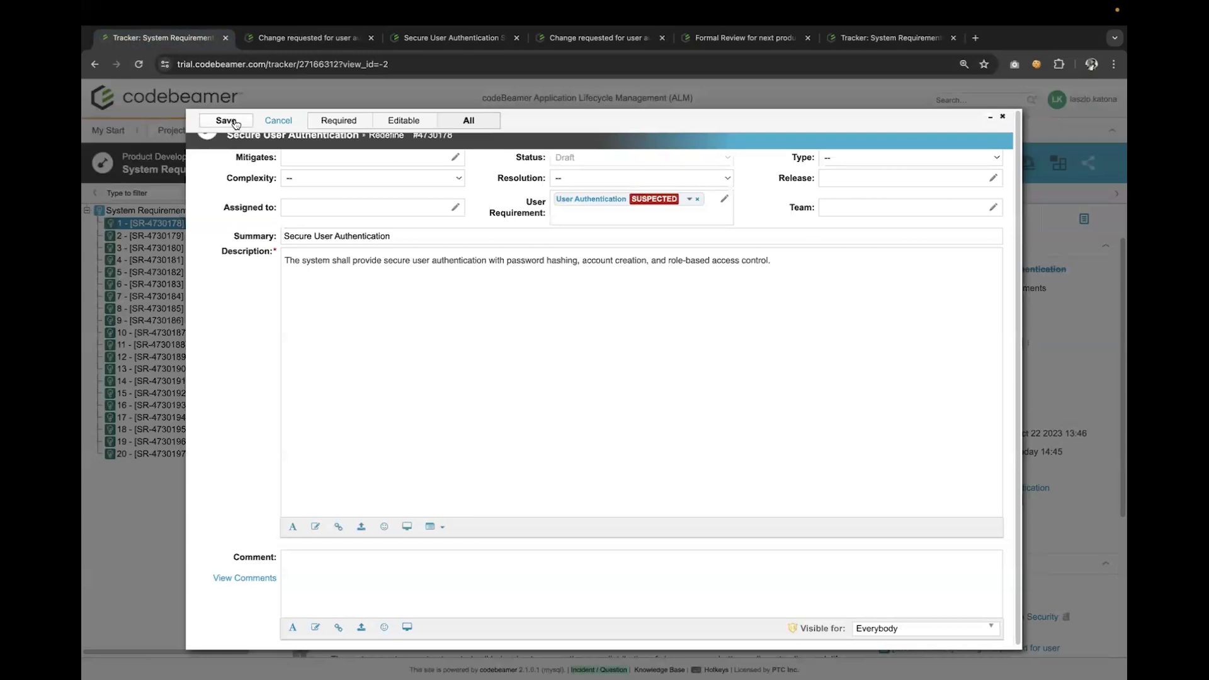
pyautogui.click(226, 121)
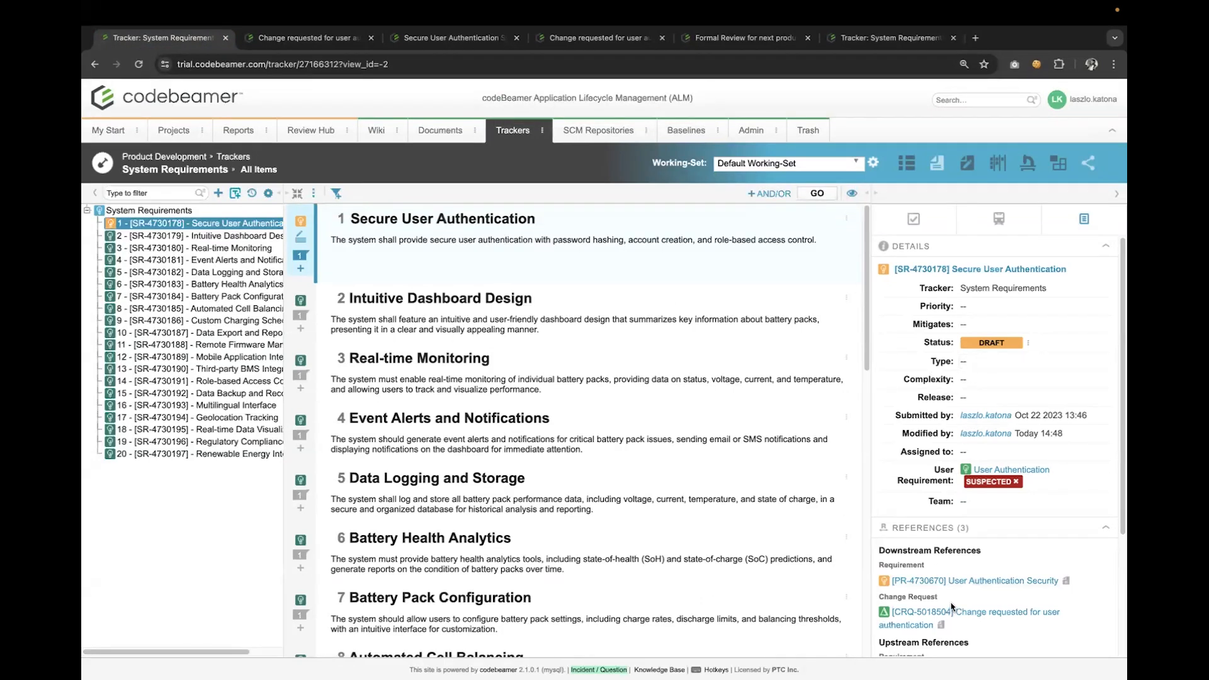
pyautogui.moveTo(951, 614)
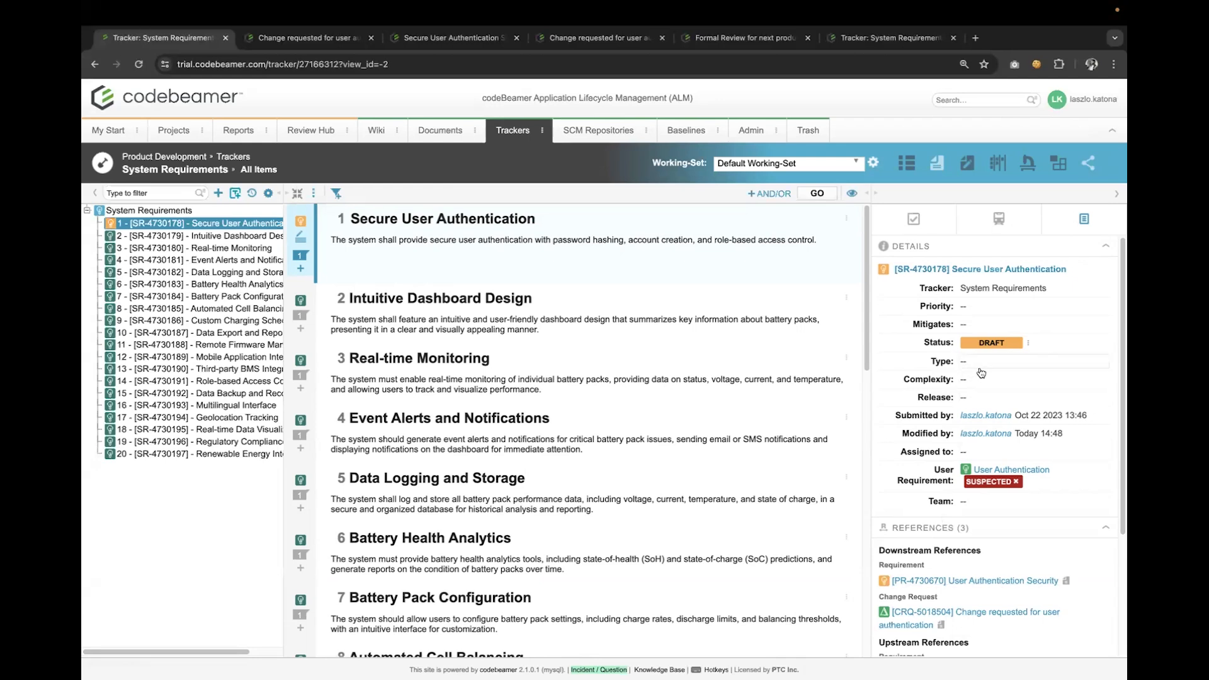
# - Try to edit the description of the accepted Intuitive Dashboard Design requirement
pyautogui.doubleClick(685, 318)
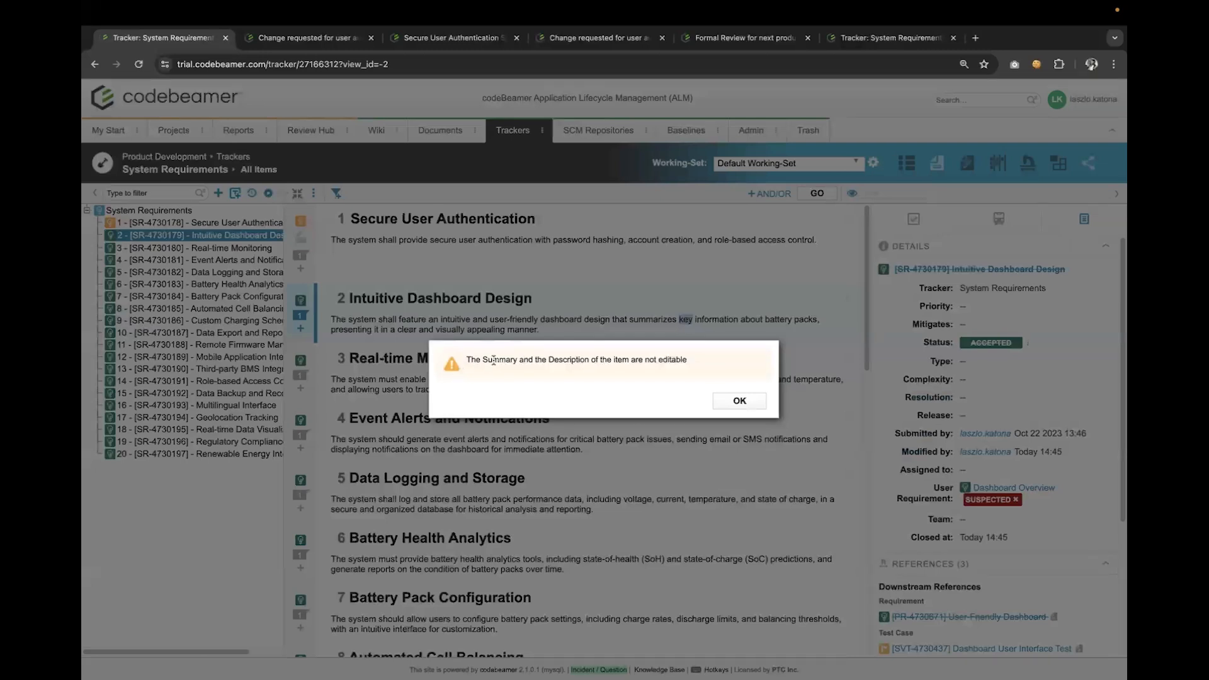
pyautogui.click(733, 402)
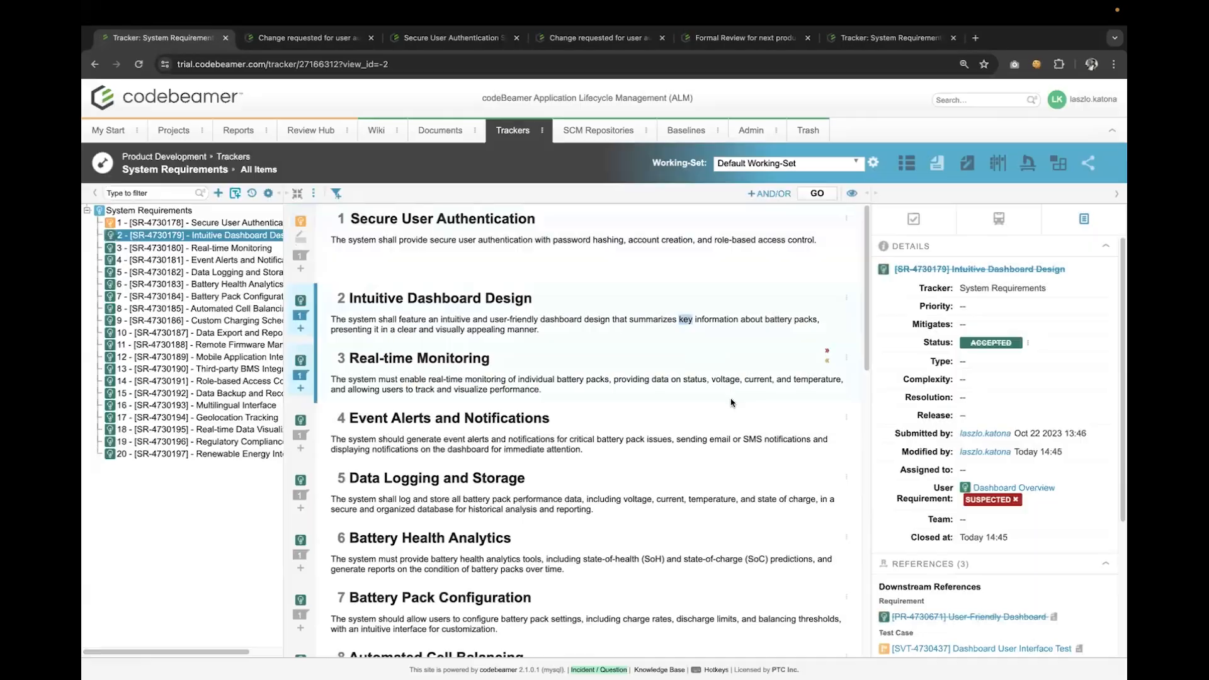
# - Select Secure User Authentication and check which trackers offer new downstream items for it
pyautogui.click(442, 265)
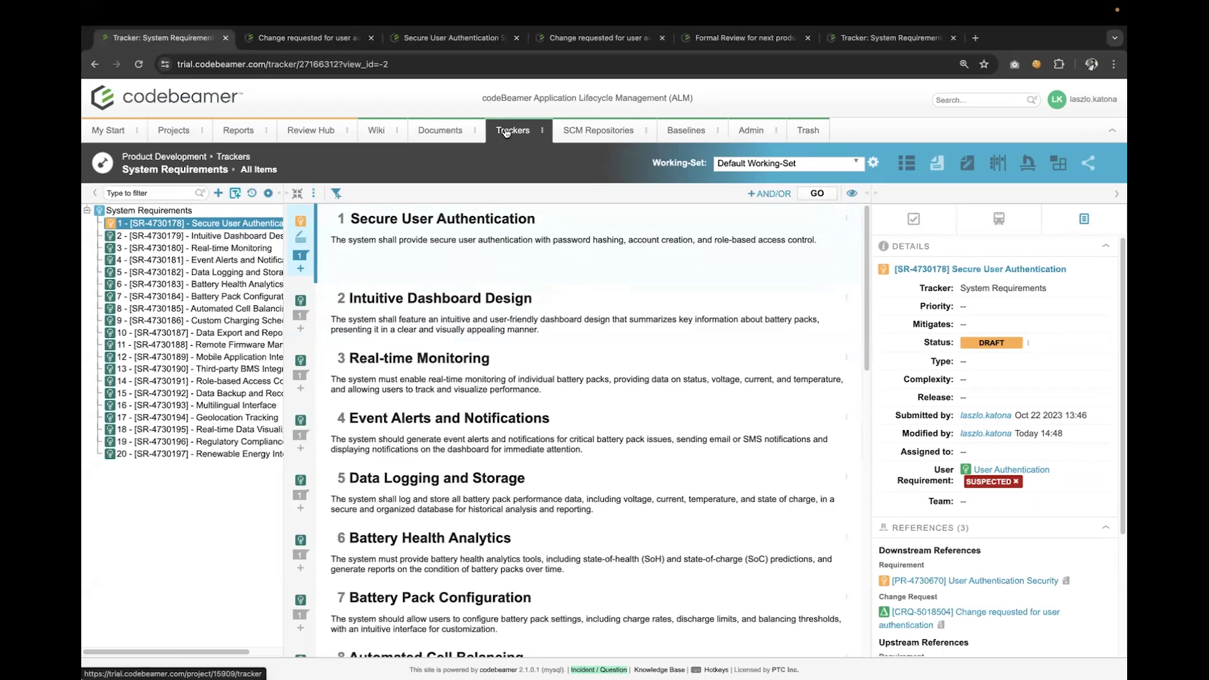
pyautogui.click(301, 269)
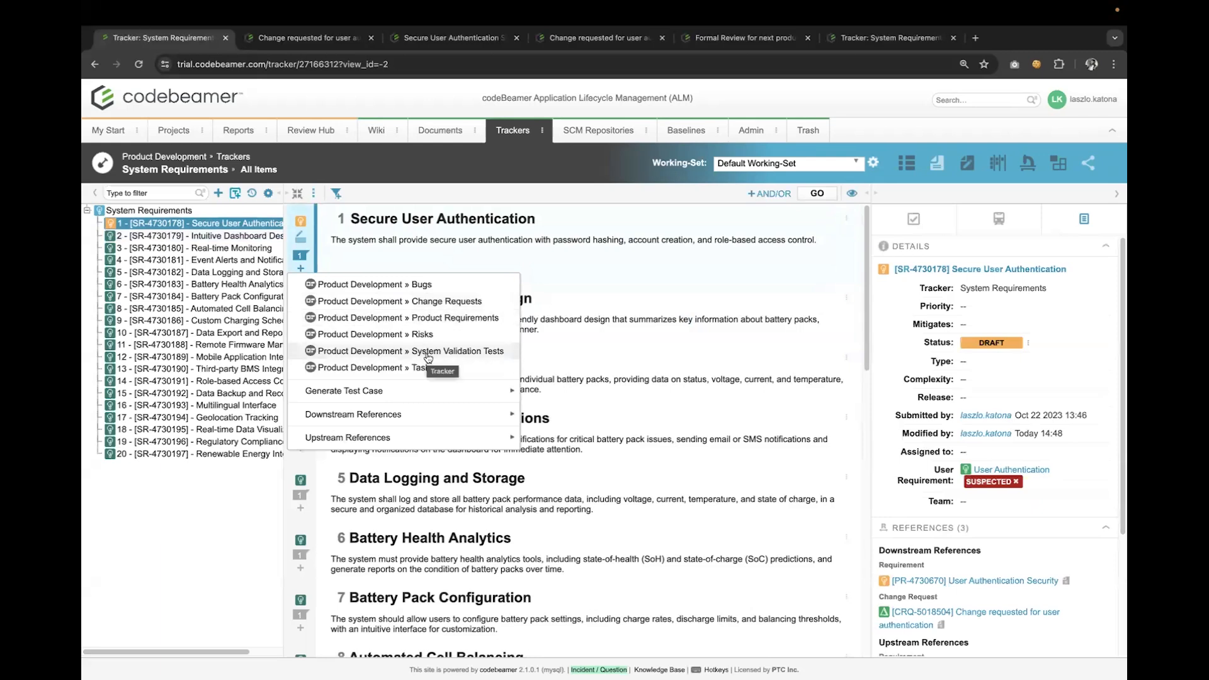
pyautogui.click(602, 264)
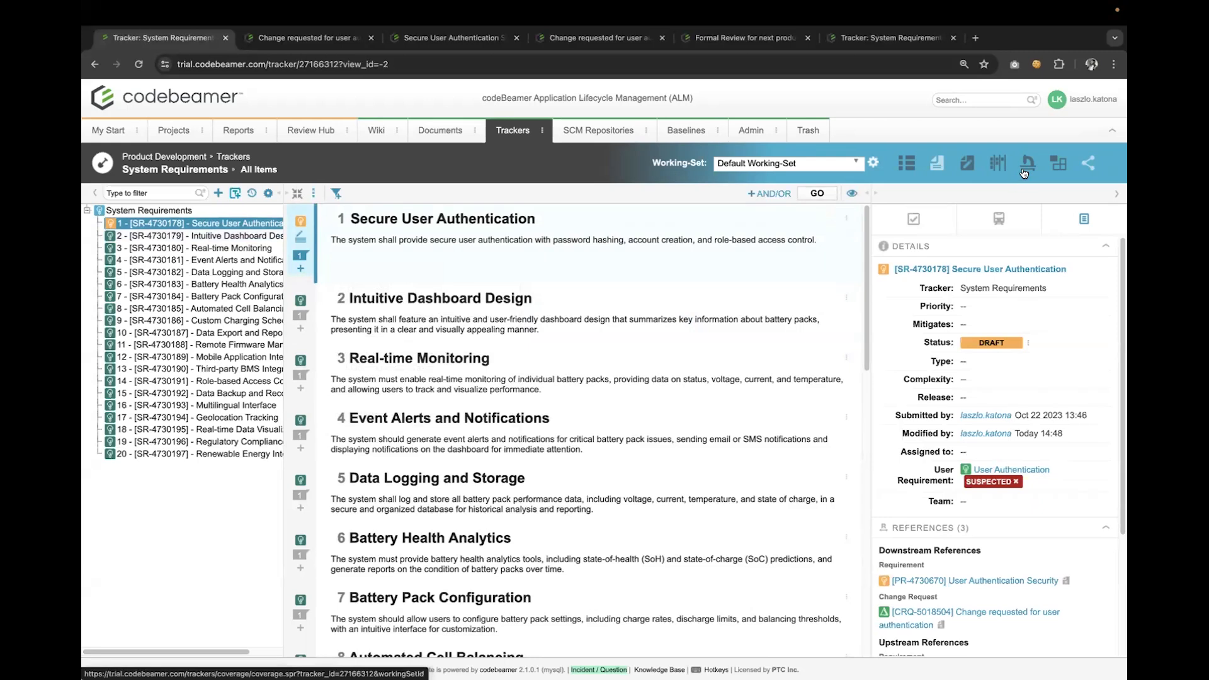
# - Open a new traceability report for the System Requirements tracker and glance at the recent reports
pyautogui.click(1057, 165)
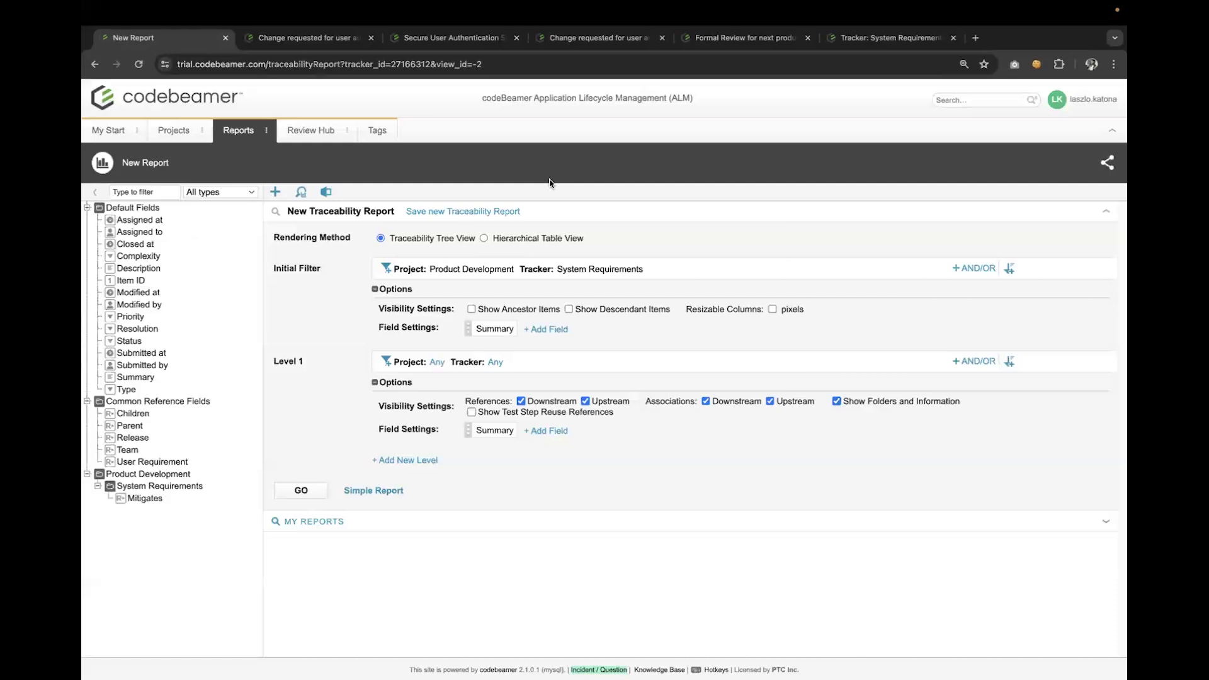
pyautogui.click(266, 134)
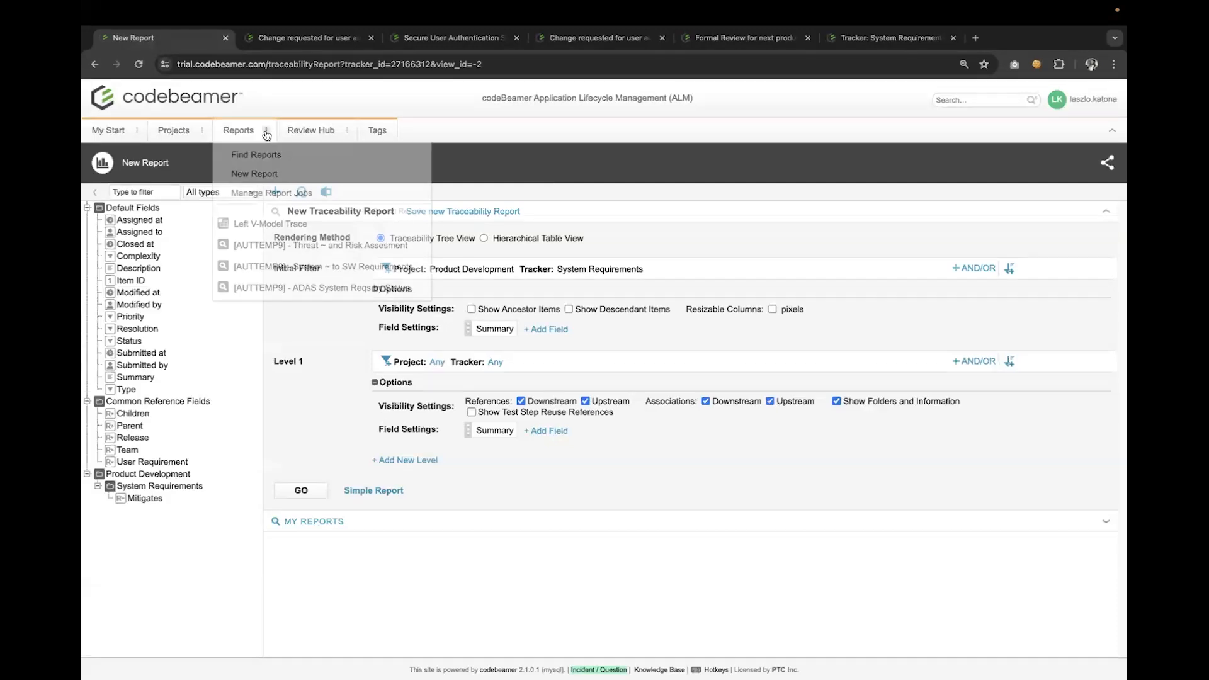
pyautogui.click(661, 181)
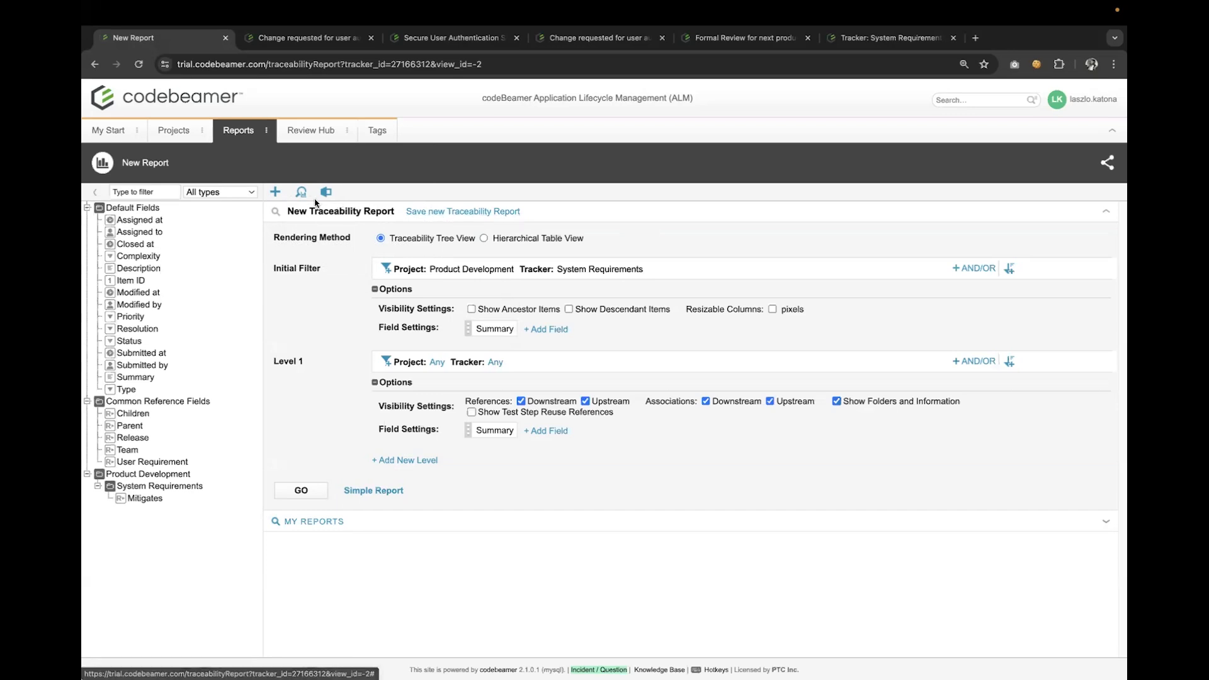
# - Open the recent Left V-Model Trace report and check its export formats without exporting
pyautogui.click(266, 131)
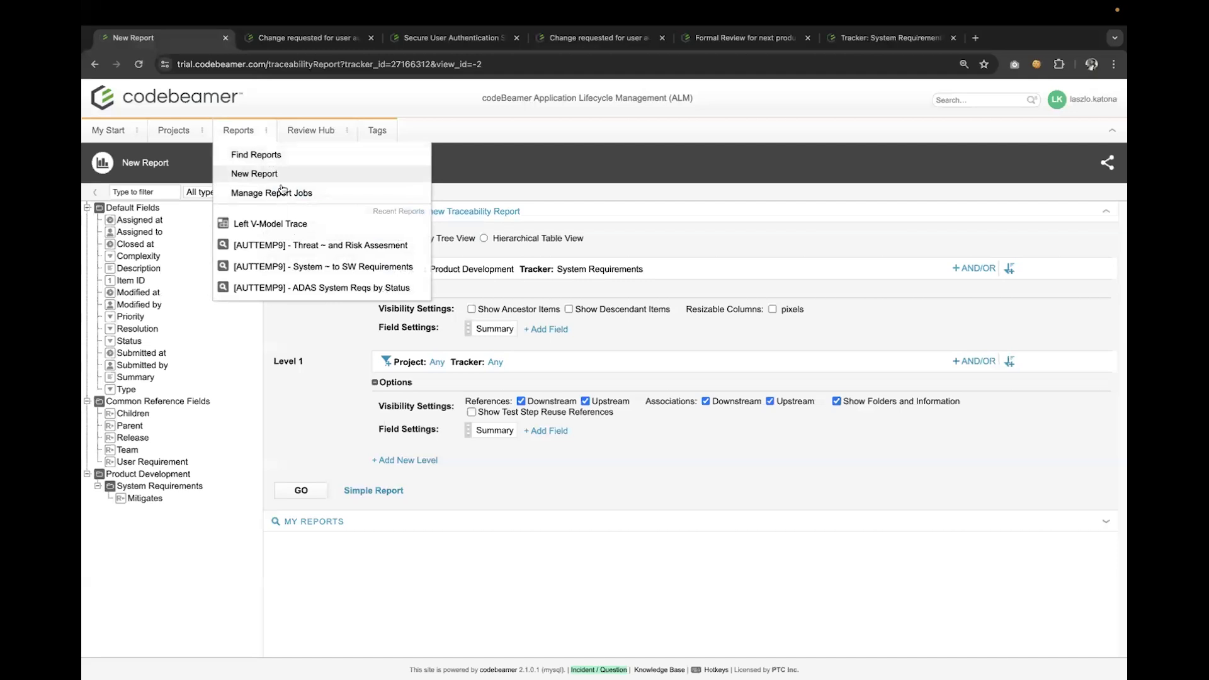
pyautogui.click(294, 226)
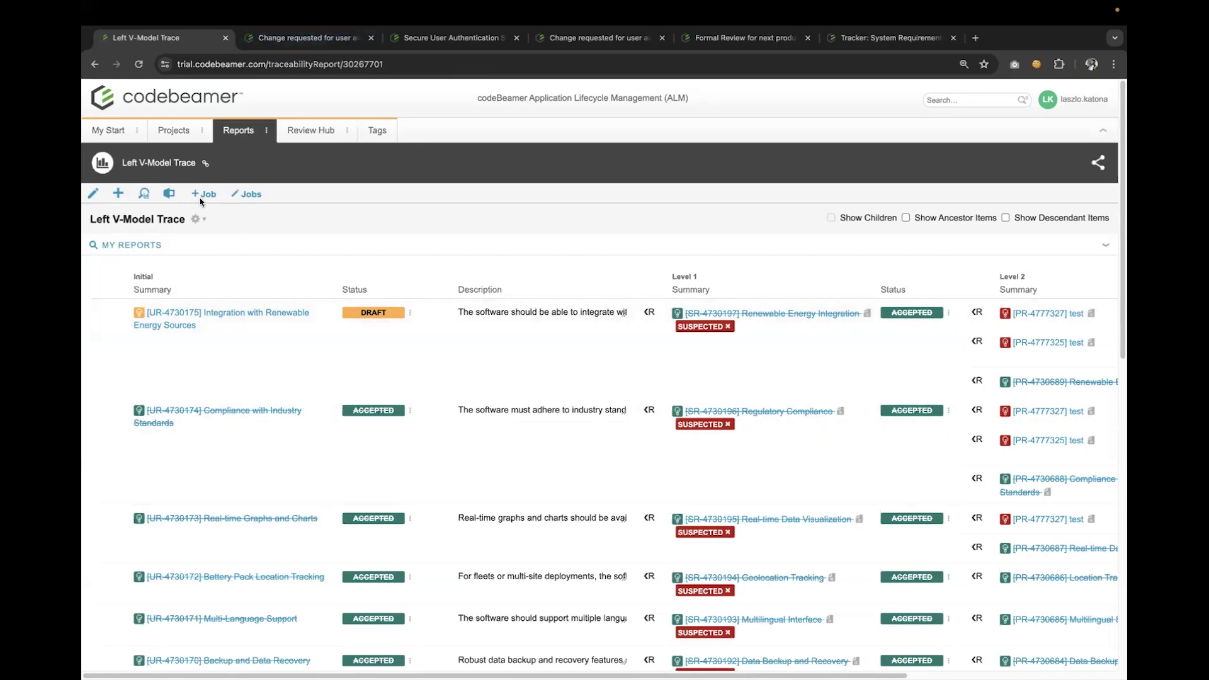
pyautogui.click(170, 194)
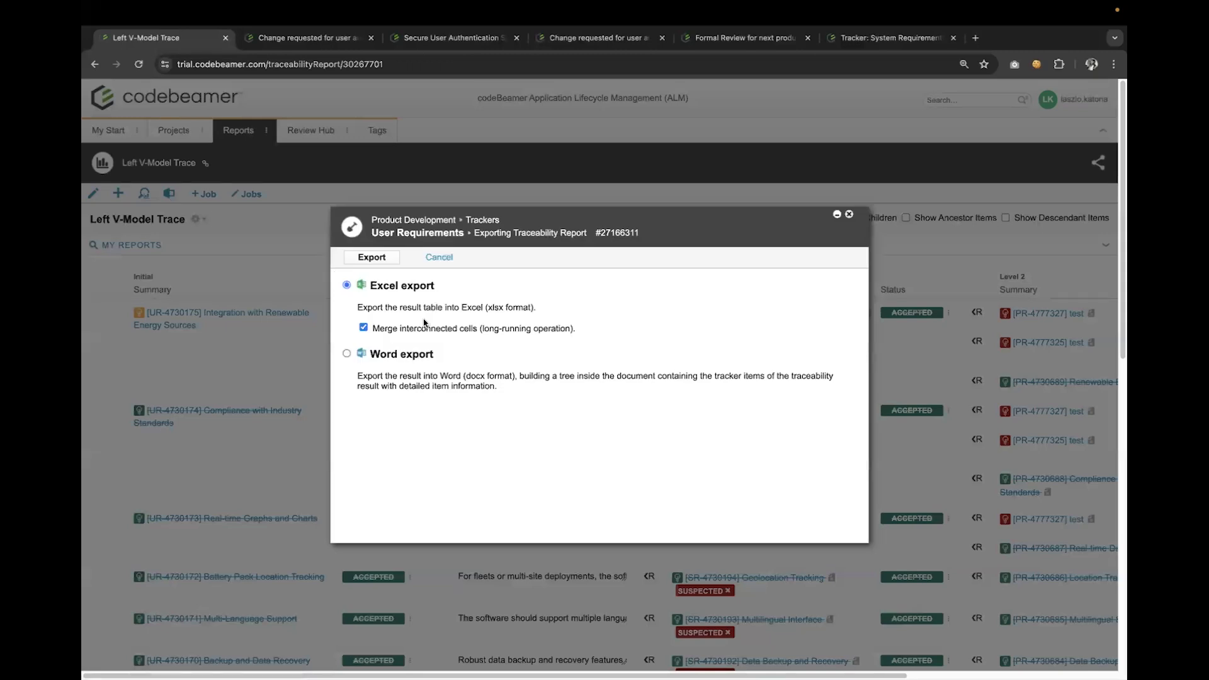
pyautogui.click(440, 257)
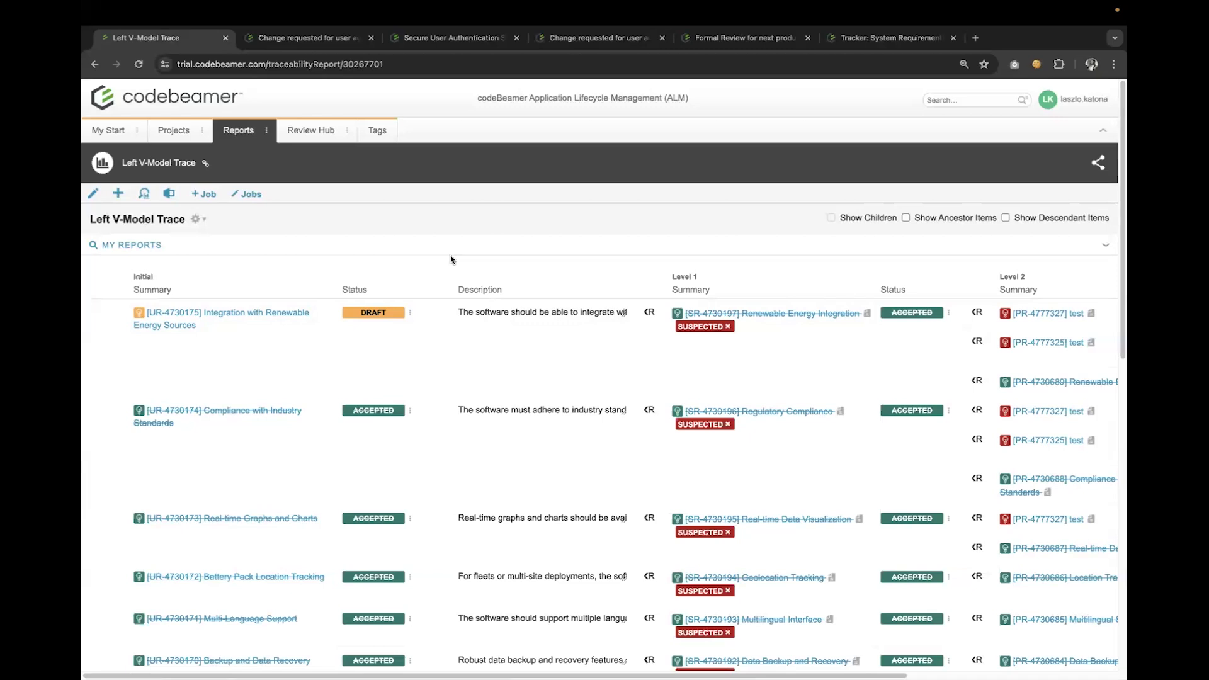
# - Inspect the suspected link of Renewable Energy Integration, comparing the merge differences and the upstream changes, and close the comparison
pyautogui.click(686, 328)
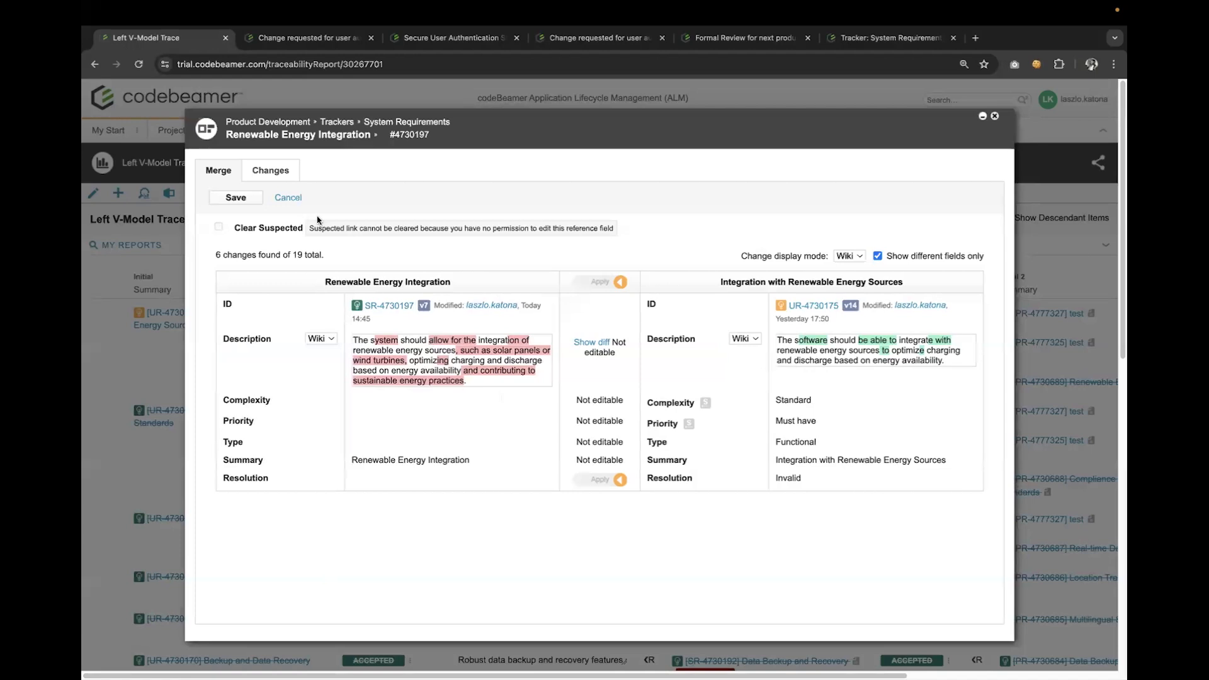
pyautogui.click(269, 176)
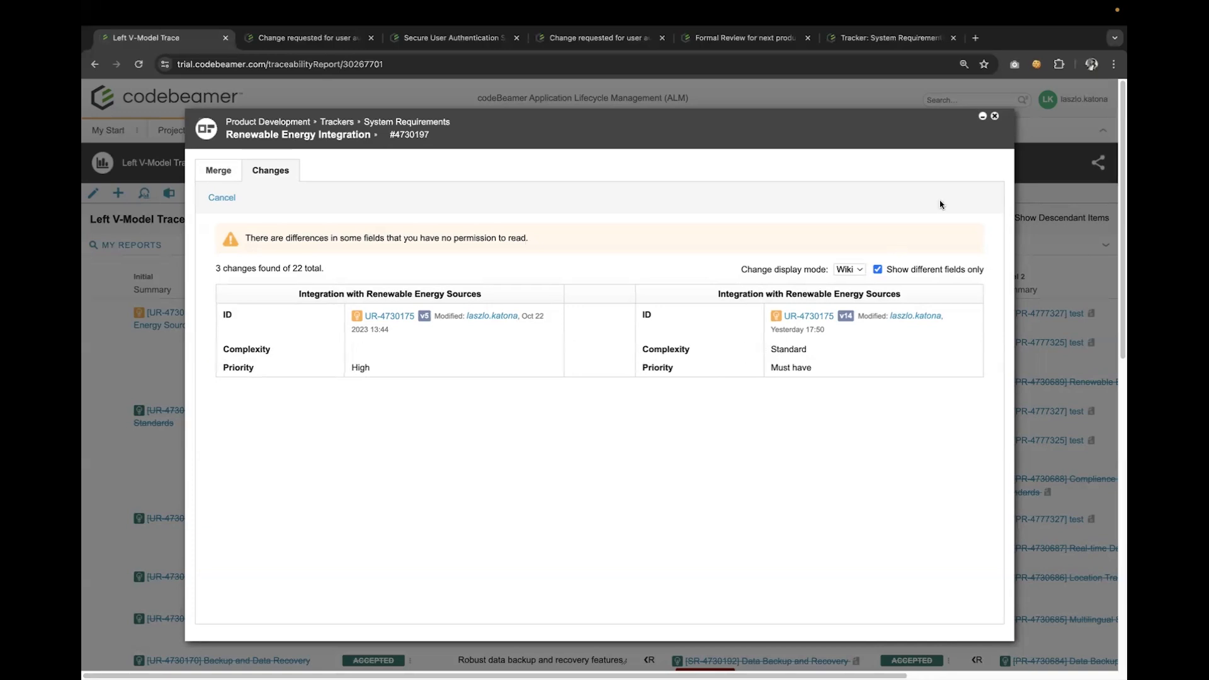
pyautogui.click(993, 117)
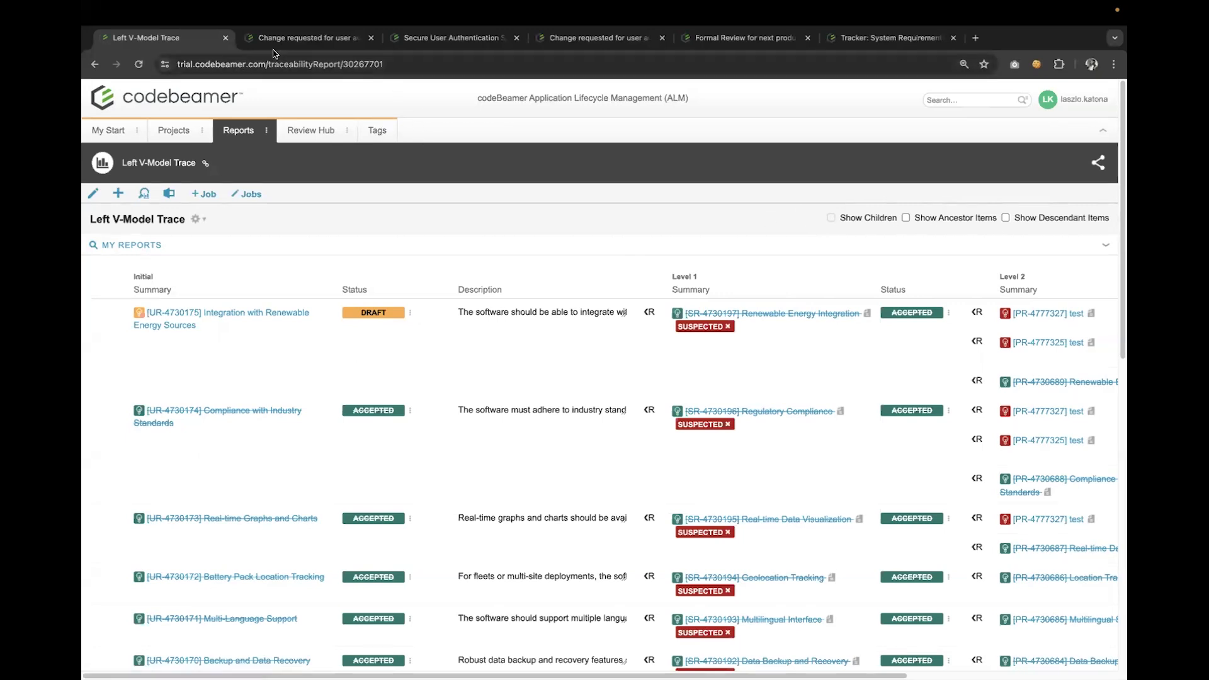
# - Open the trackers of the Regulatory Compliance - Automotive project and look through the tracker tree from System Engineering to CyberSecurity
pyautogui.click(185, 132)
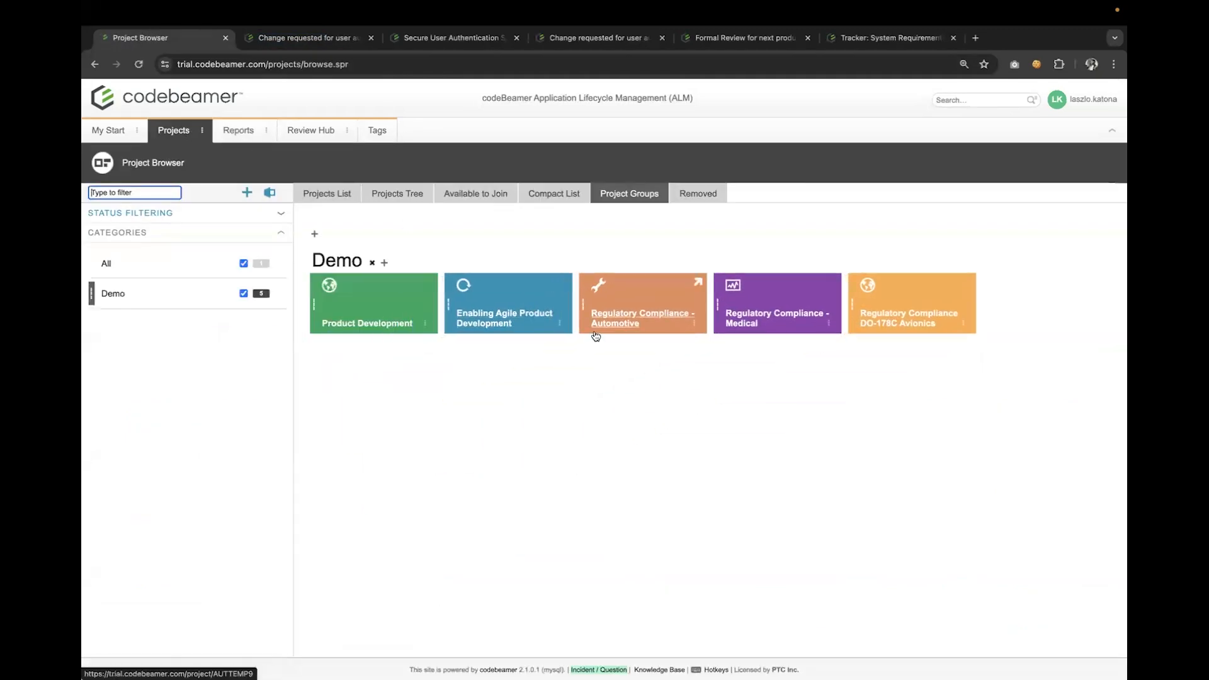
pyautogui.click(629, 327)
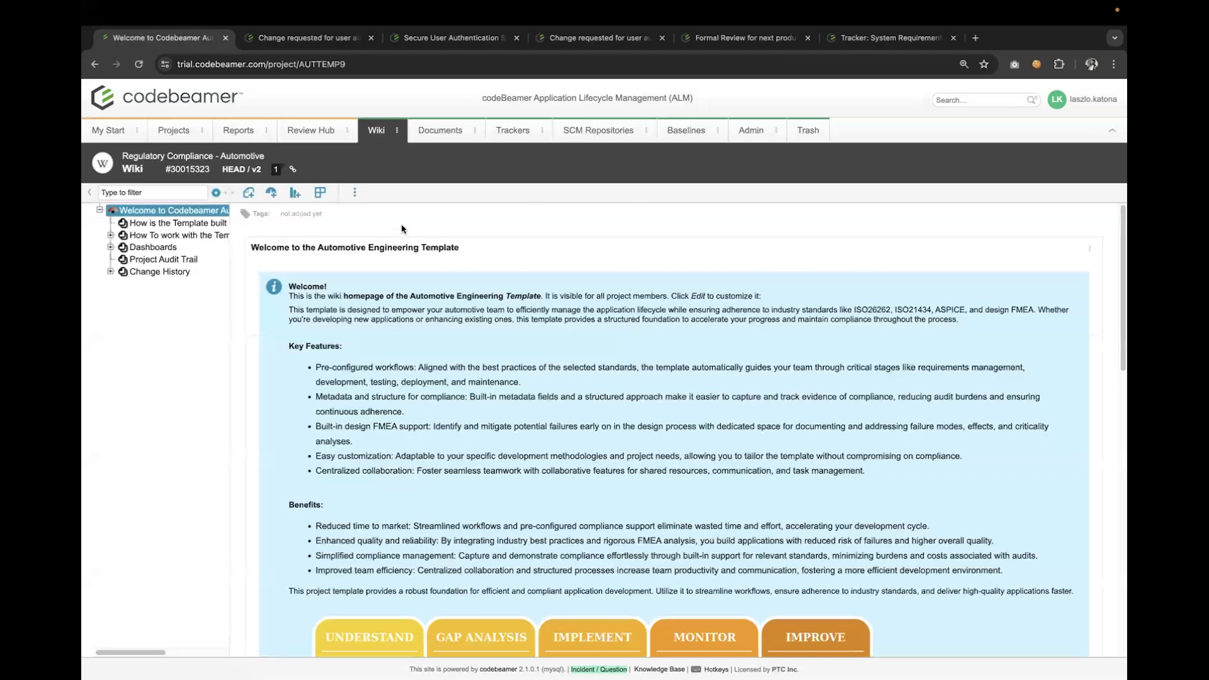
pyautogui.click(515, 135)
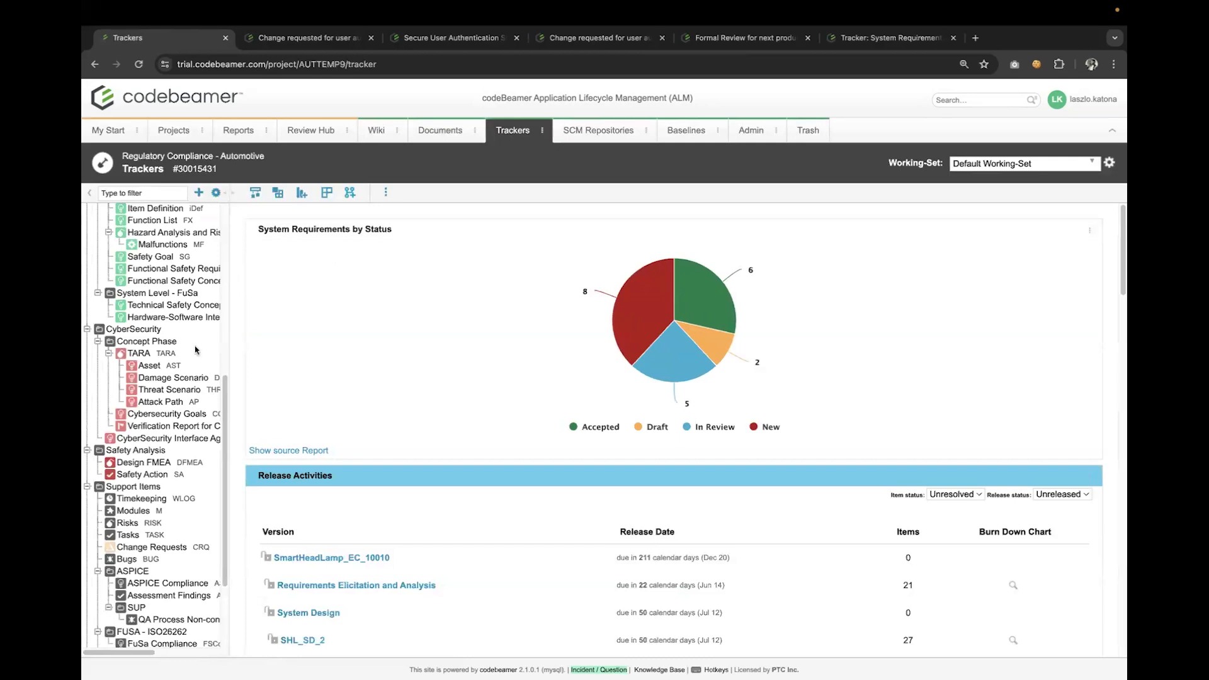
pyautogui.scroll(6, 144, 378)
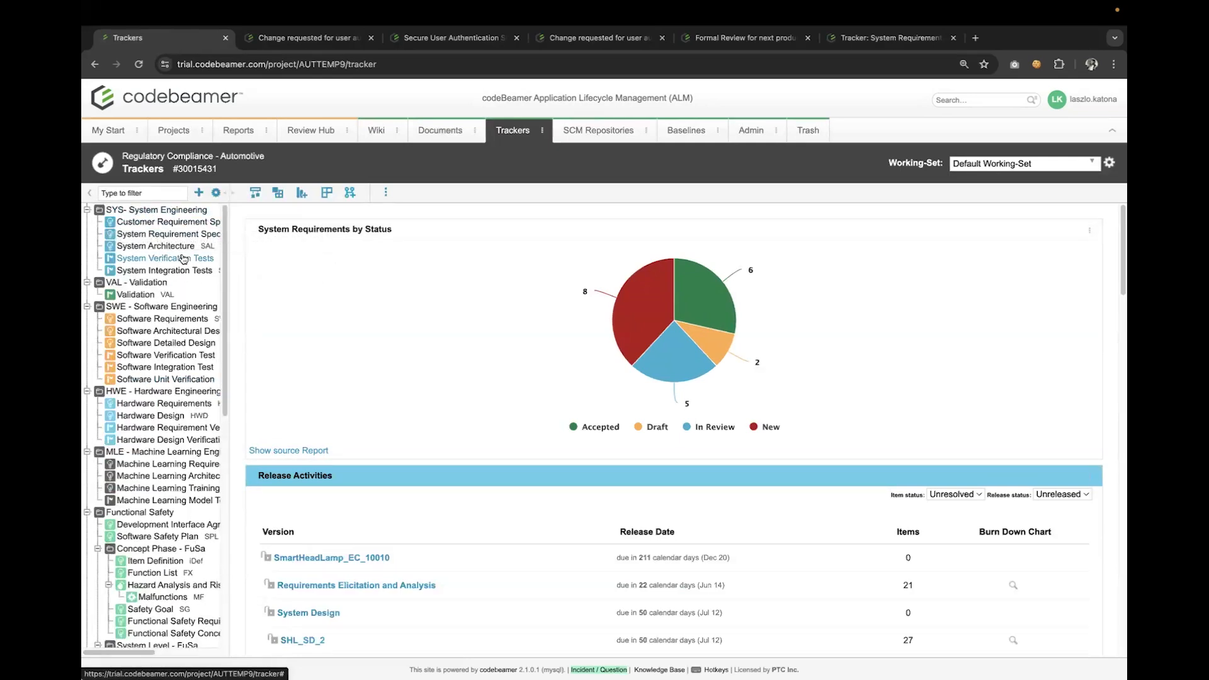
pyautogui.scroll(5, 183, 259)
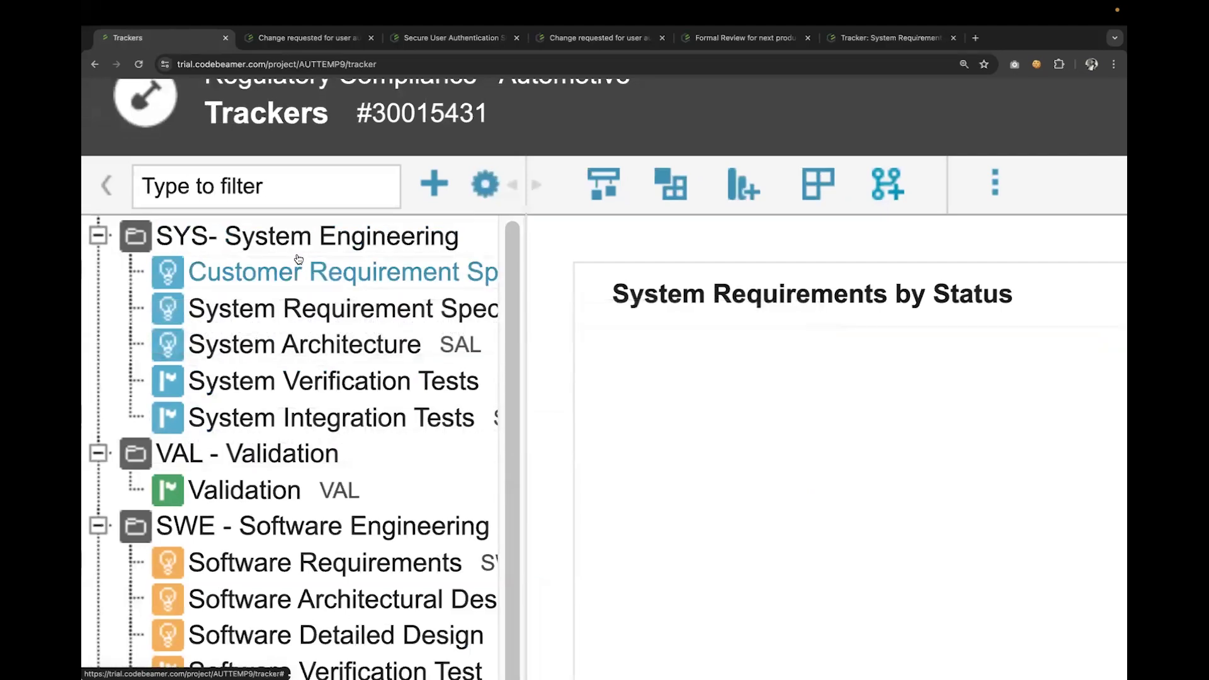
pyautogui.scroll(-3, 319, 334)
pyautogui.scroll(-5, 319, 336)
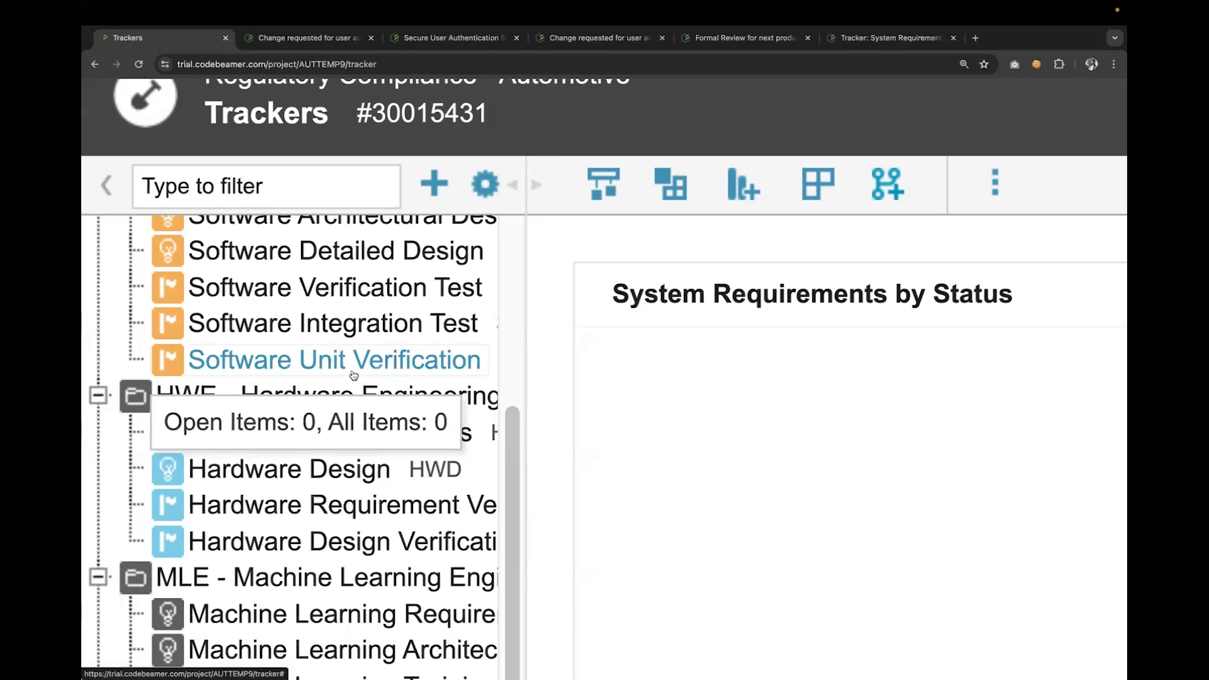
pyautogui.scroll(-3, 350, 538)
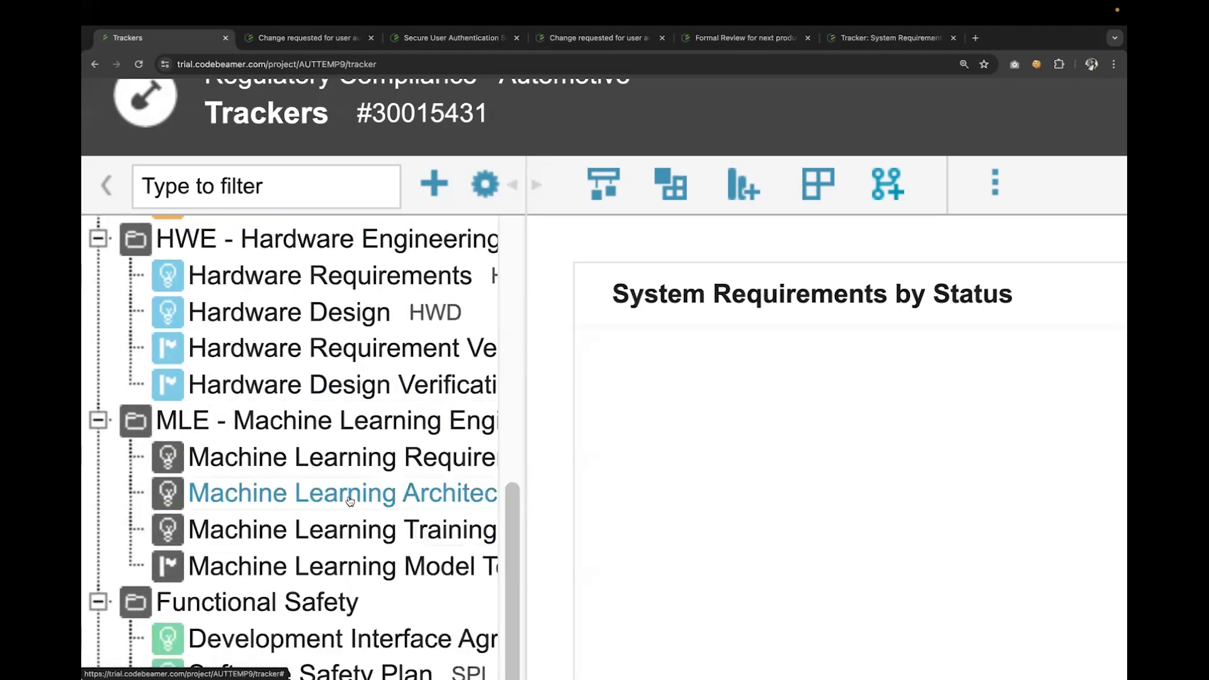
pyautogui.scroll(-5, 350, 501)
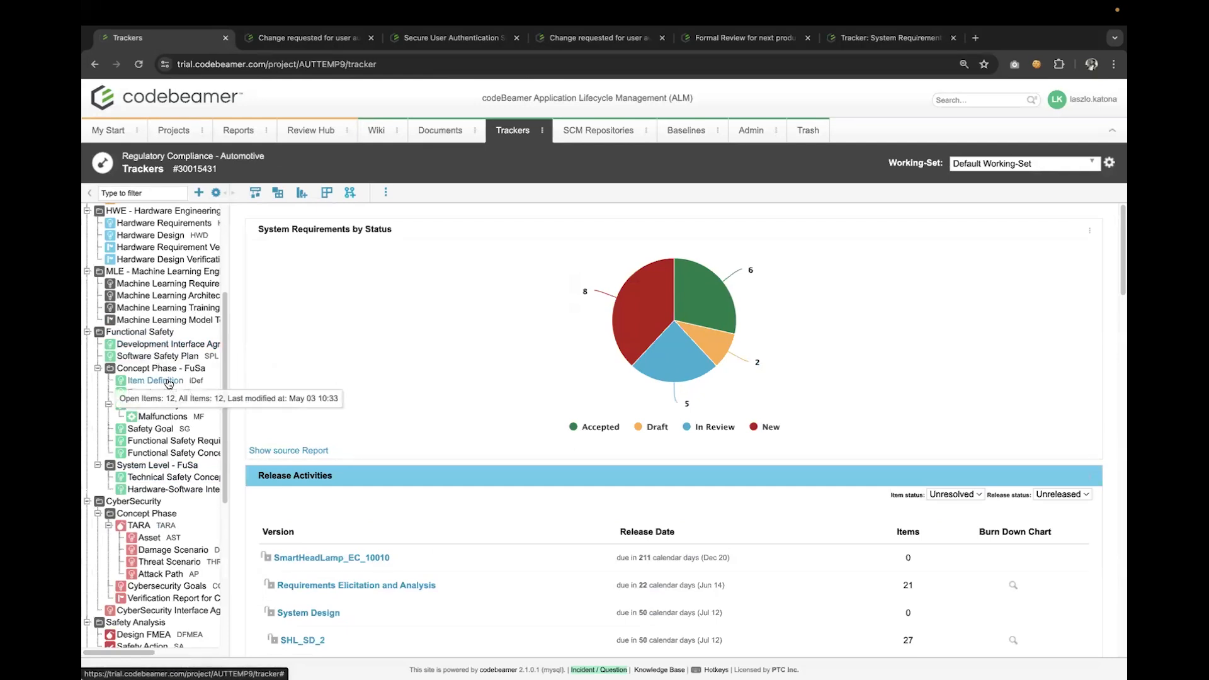
# - Open the configuration diagram of the automotive trackers and deselect all tracker groups to empty the diagram
pyautogui.click(256, 194)
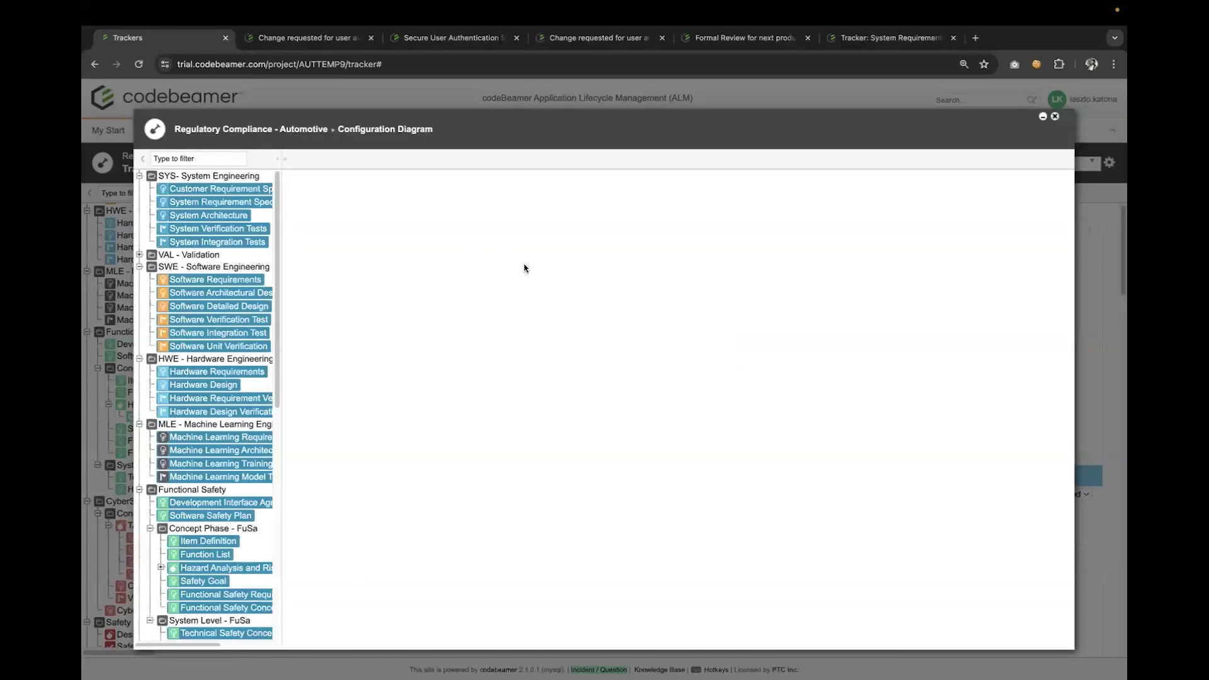
pyautogui.click(171, 177)
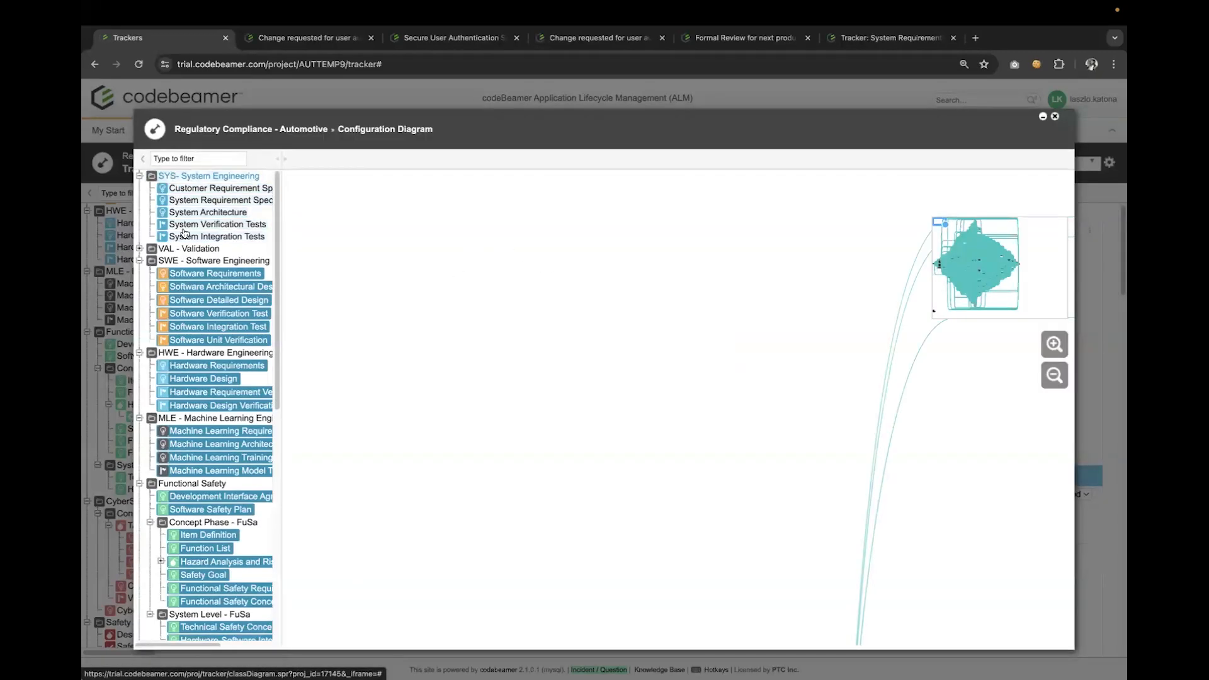
pyautogui.click(189, 260)
pyautogui.click(200, 346)
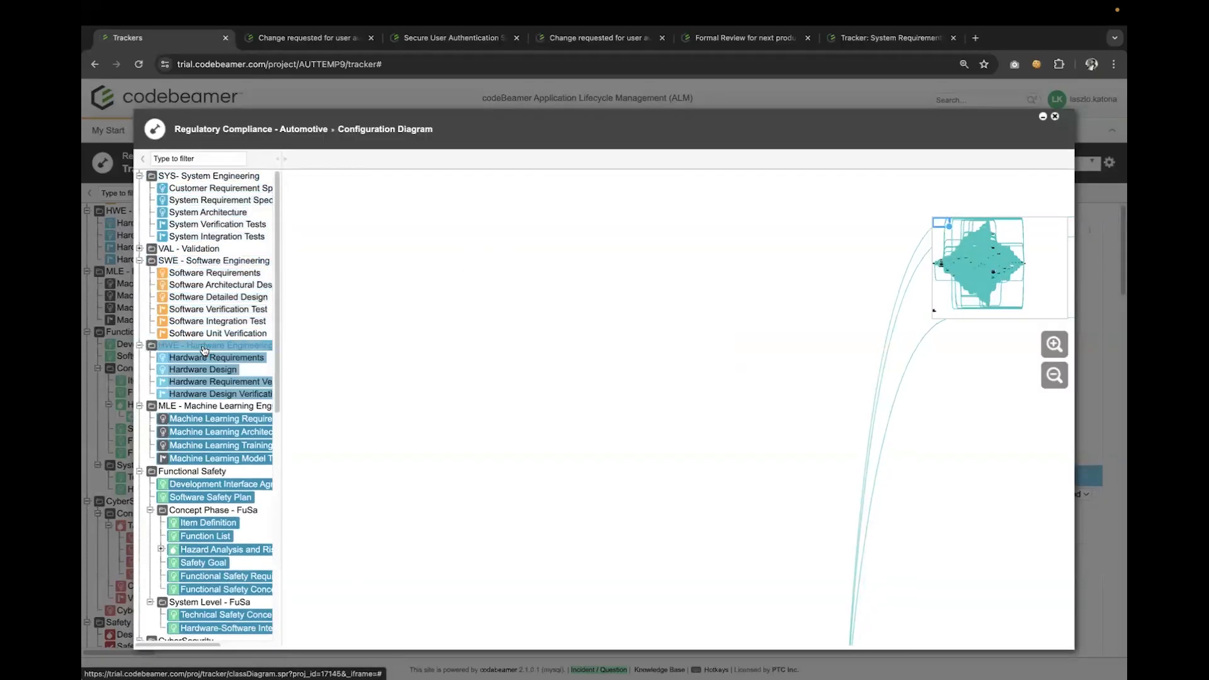
pyautogui.click(189, 406)
pyautogui.click(194, 467)
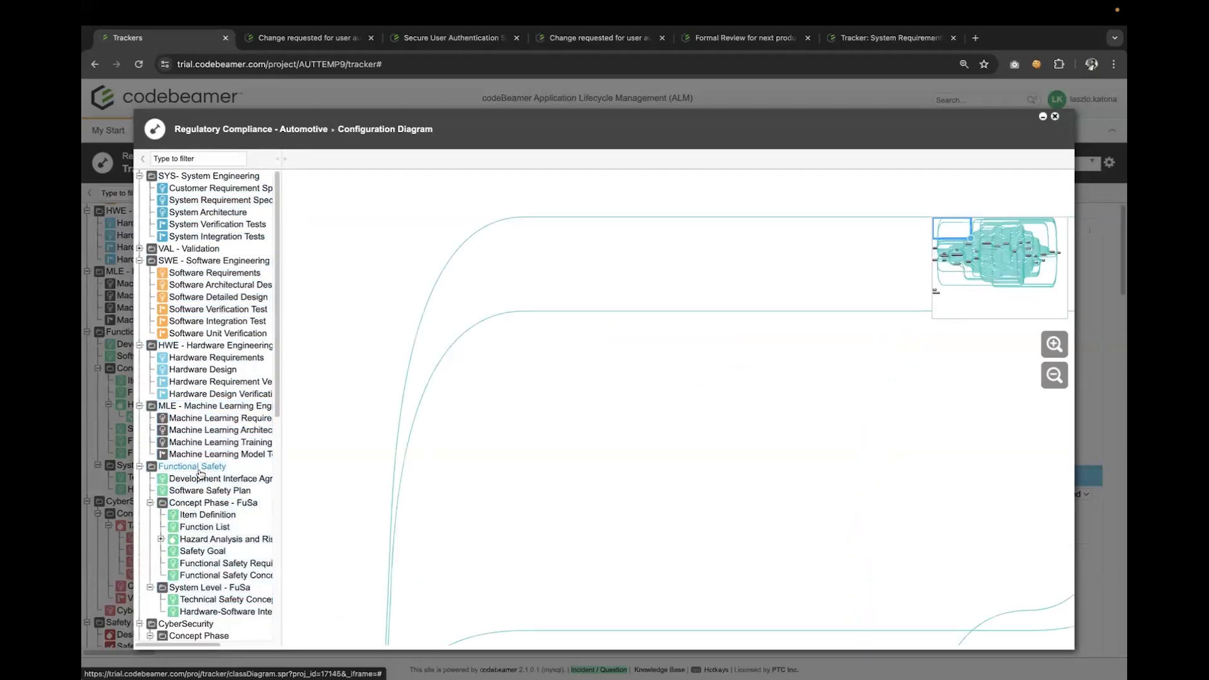
pyautogui.scroll(-3, 188, 466)
pyautogui.click(186, 458)
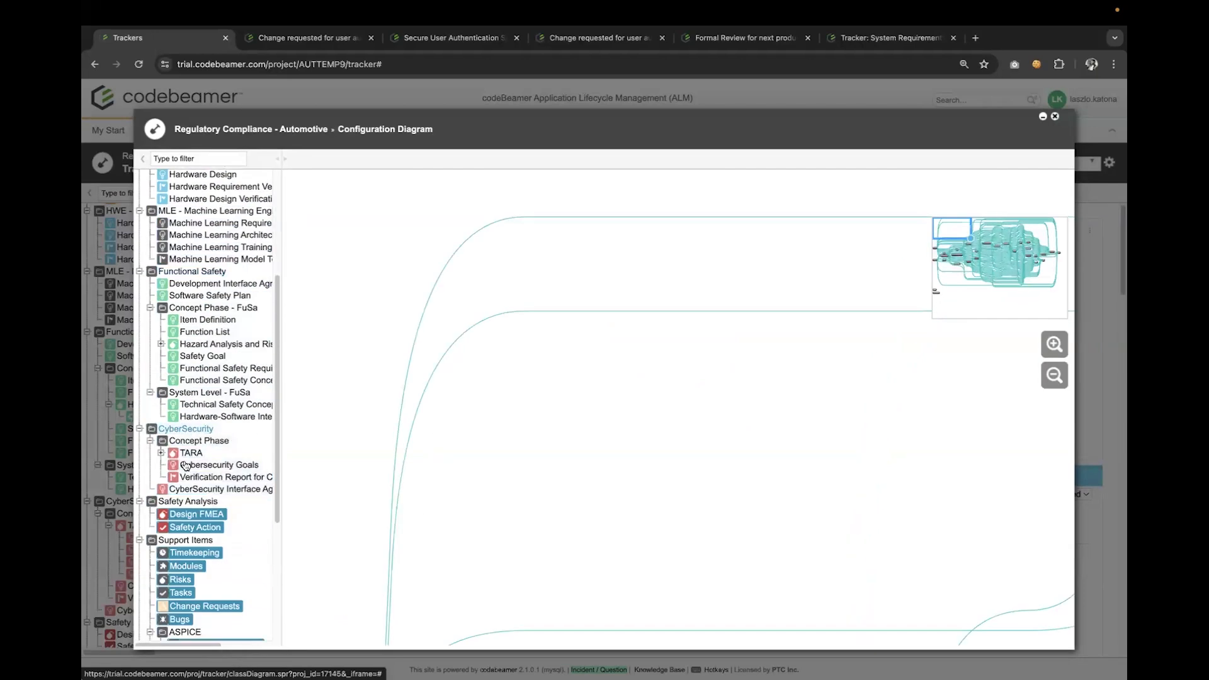
pyautogui.click(171, 504)
pyautogui.click(178, 538)
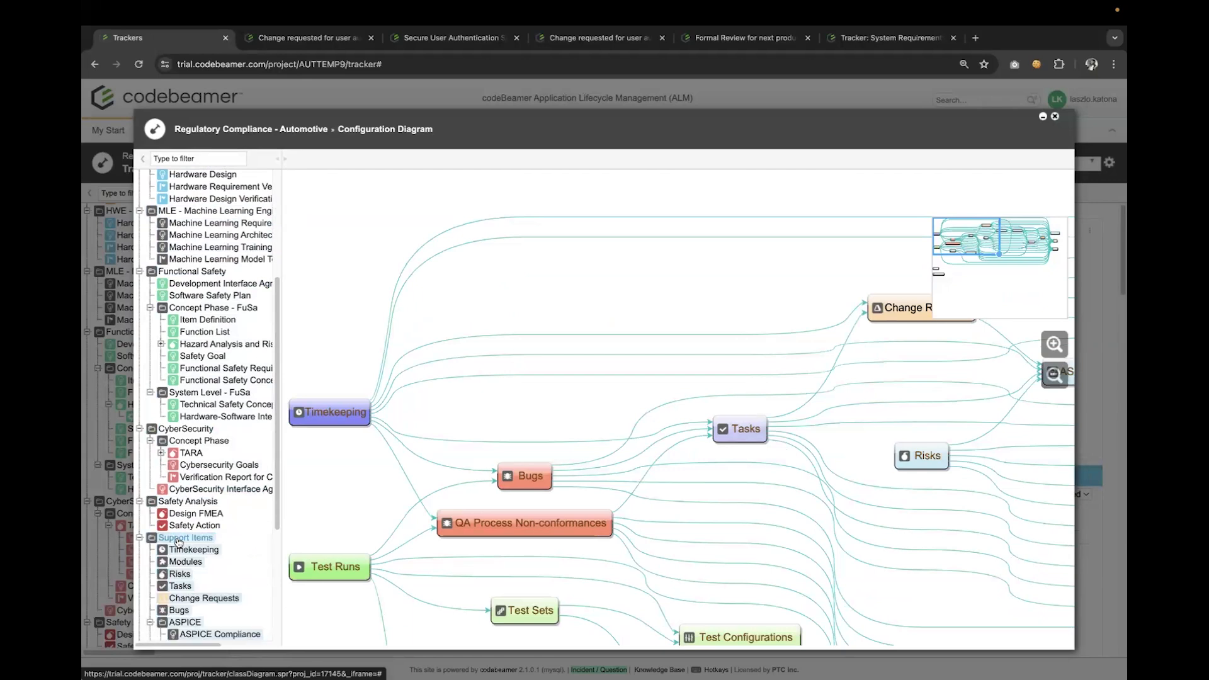
pyautogui.scroll(-3, 187, 505)
pyautogui.click(170, 544)
# - Show Hazard Analysis and Risk Assessment, Safety Goal, Functional Safety Requirements, Technical Safety Concept and Functional Safety Concept in the configuration diagram
pyautogui.scroll(3, 197, 483)
pyautogui.scroll(3, 201, 481)
pyautogui.scroll(-2, 237, 467)
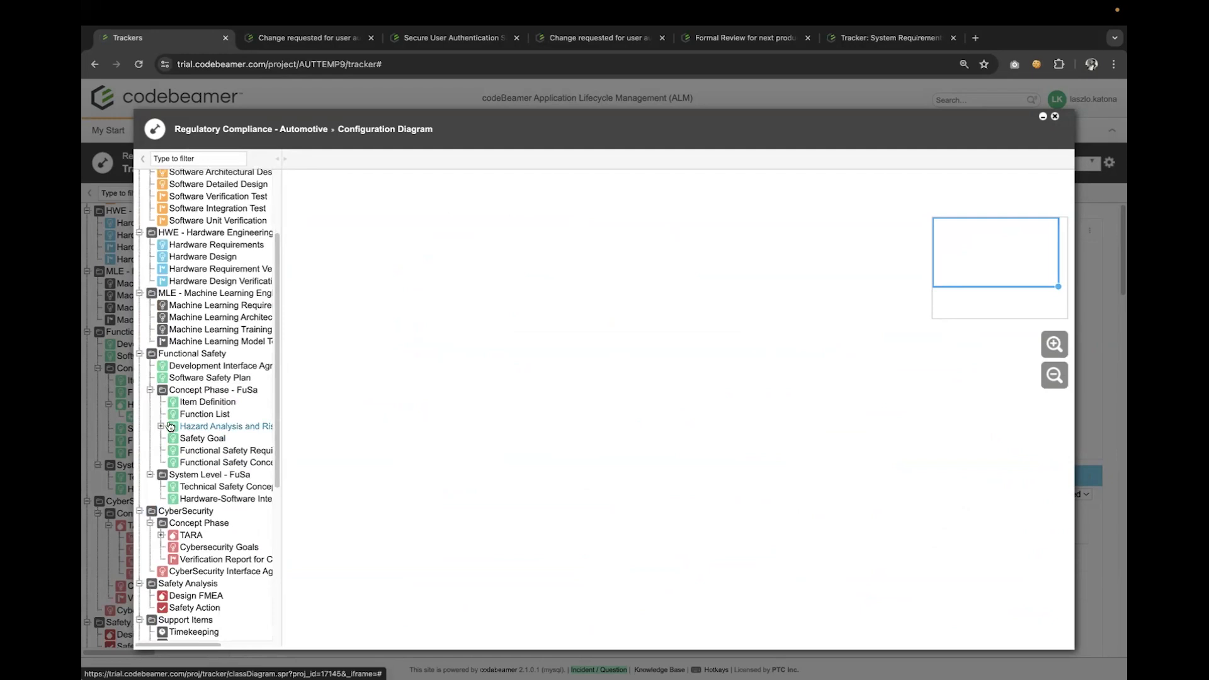
pyautogui.click(206, 428)
pyautogui.click(219, 440)
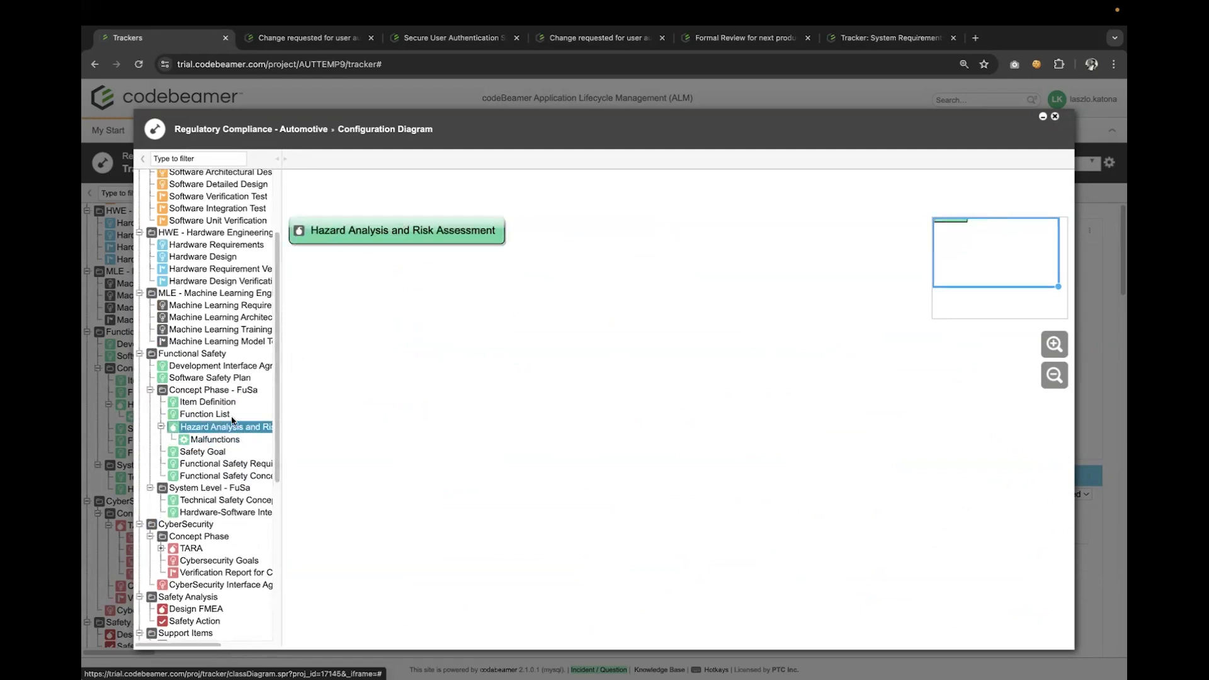
pyautogui.click(197, 453)
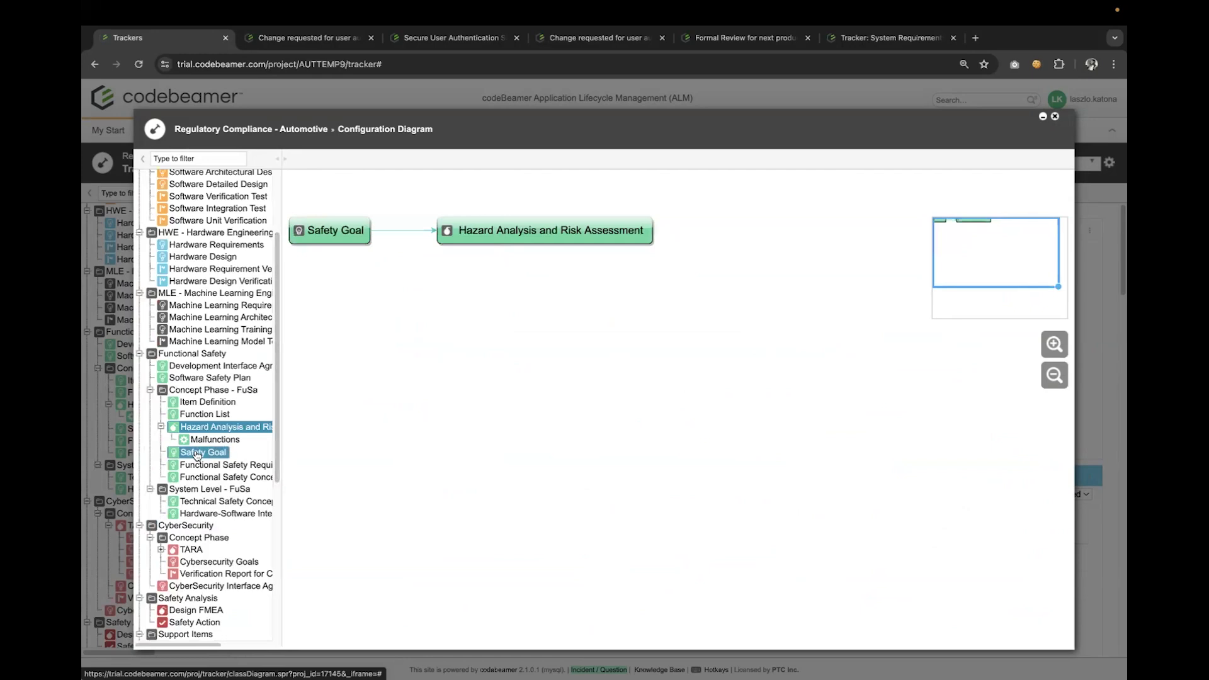
pyautogui.click(203, 467)
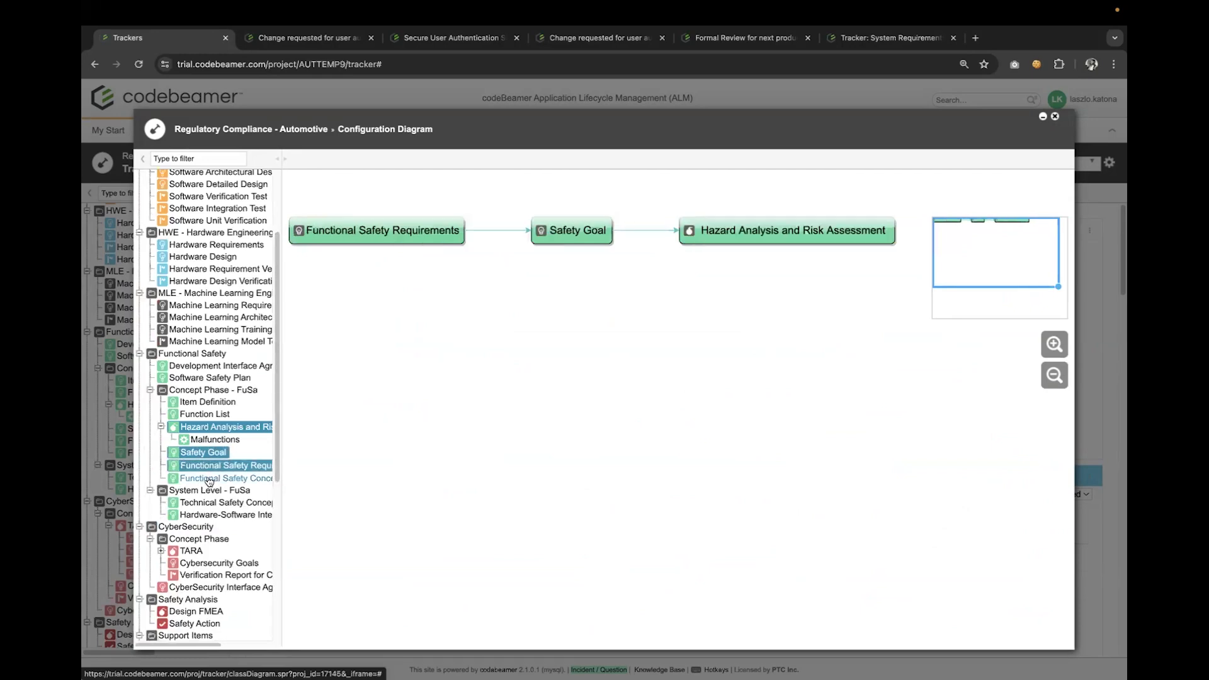
pyautogui.click(215, 504)
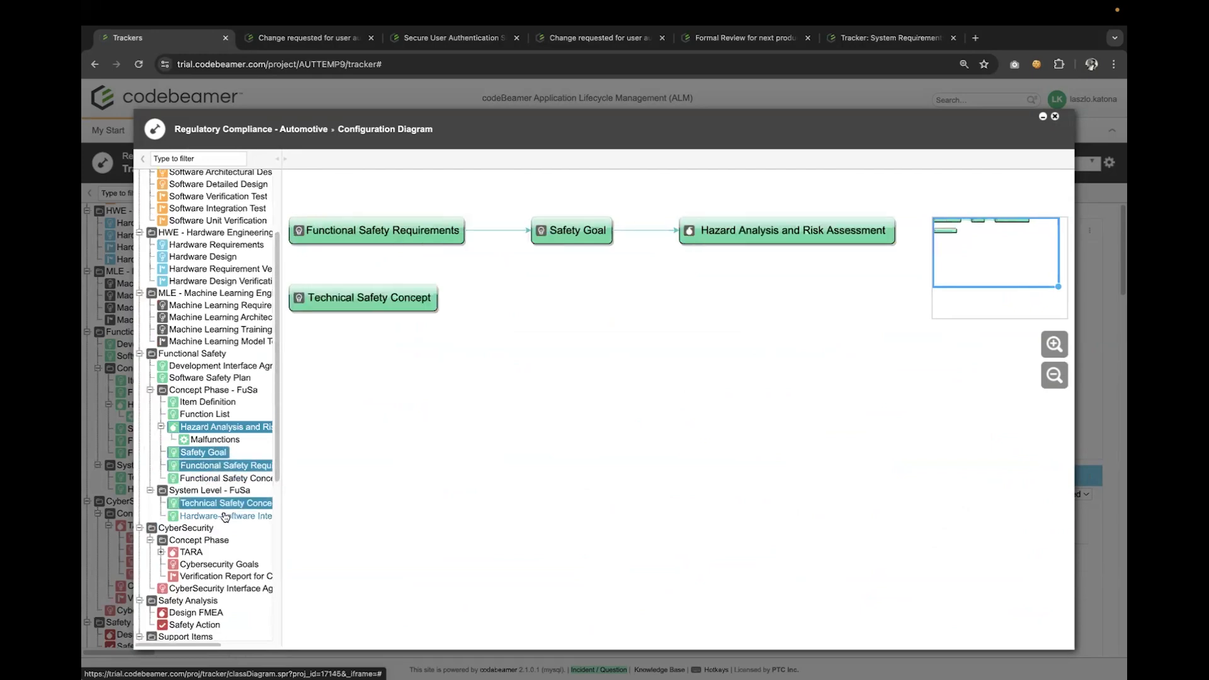
pyautogui.click(228, 479)
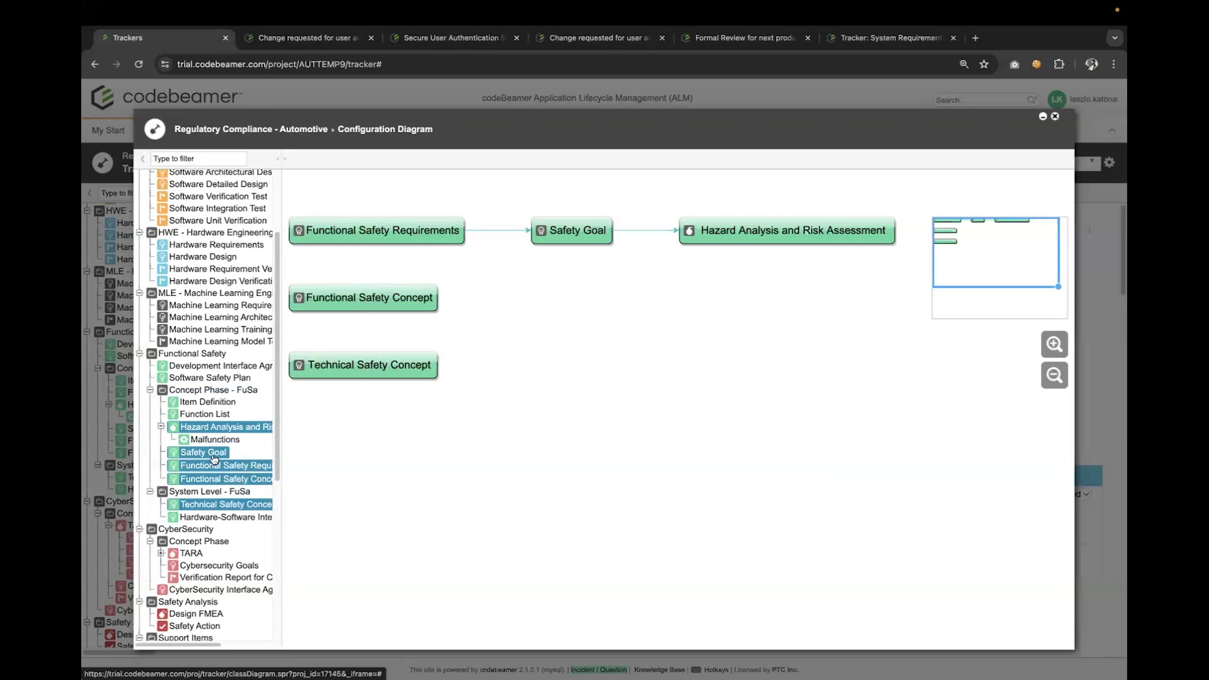
# - Add System Architecture, System Requirement Specifications, Software Requirements and the software architectural design tracker to the configuration diagram
pyautogui.scroll(2, 214, 459)
pyautogui.click(218, 214)
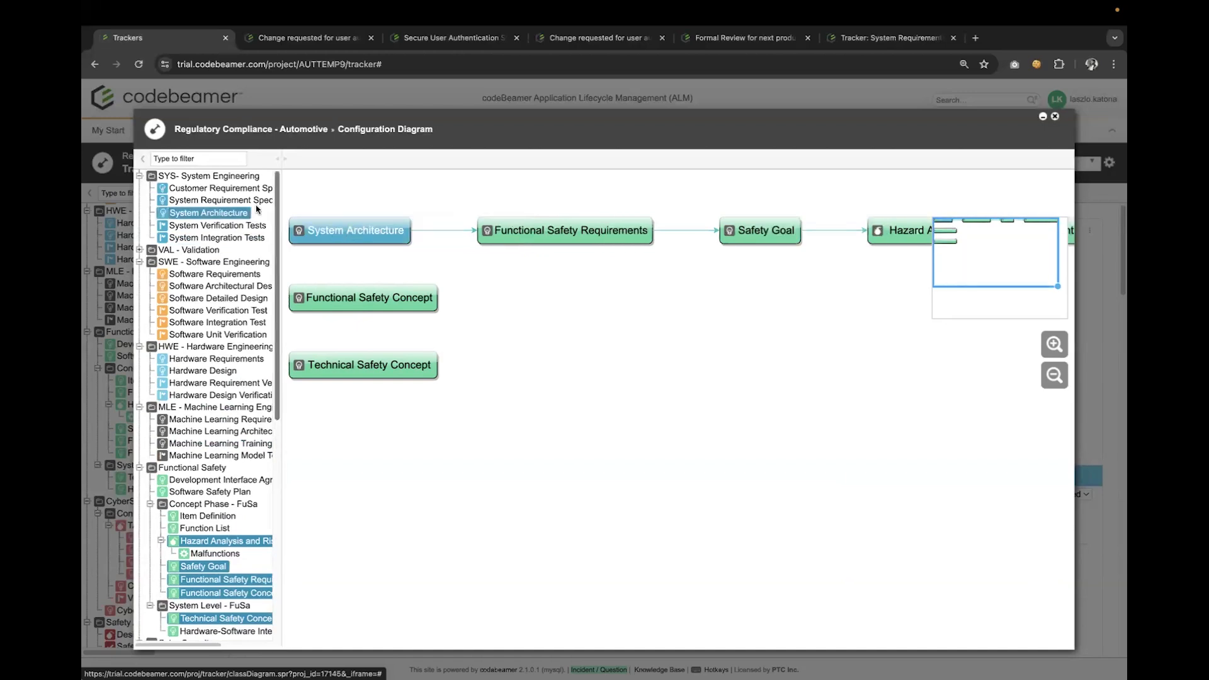
pyautogui.click(246, 202)
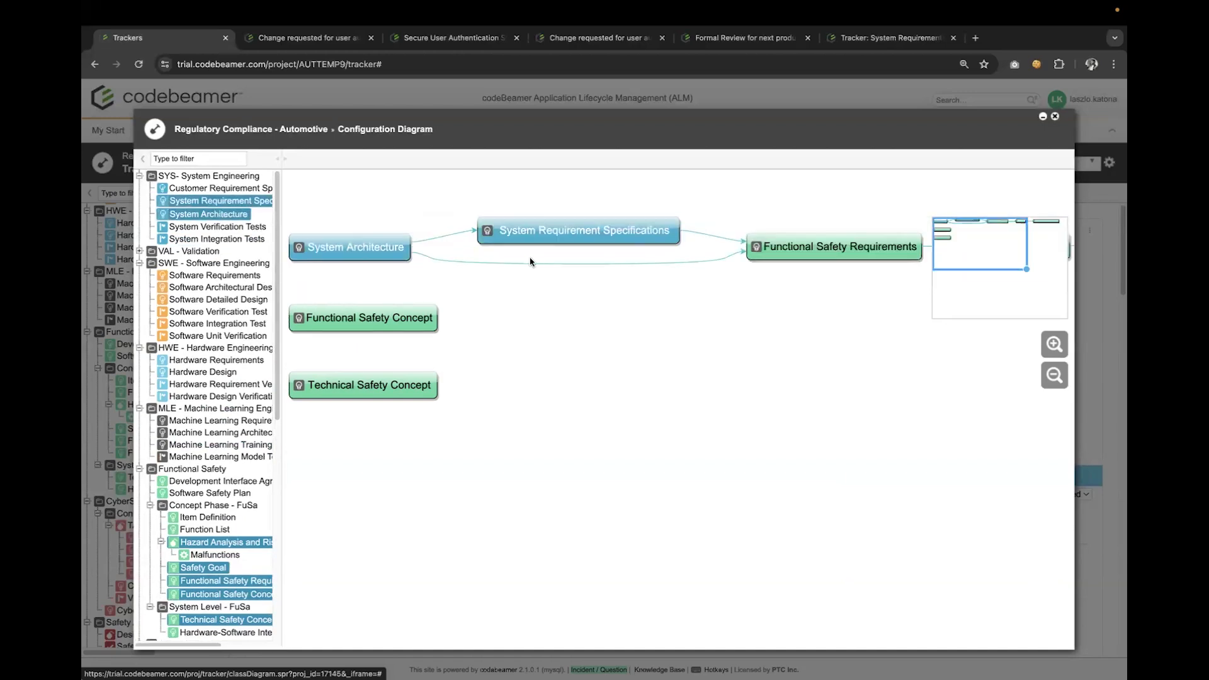
pyautogui.click(242, 277)
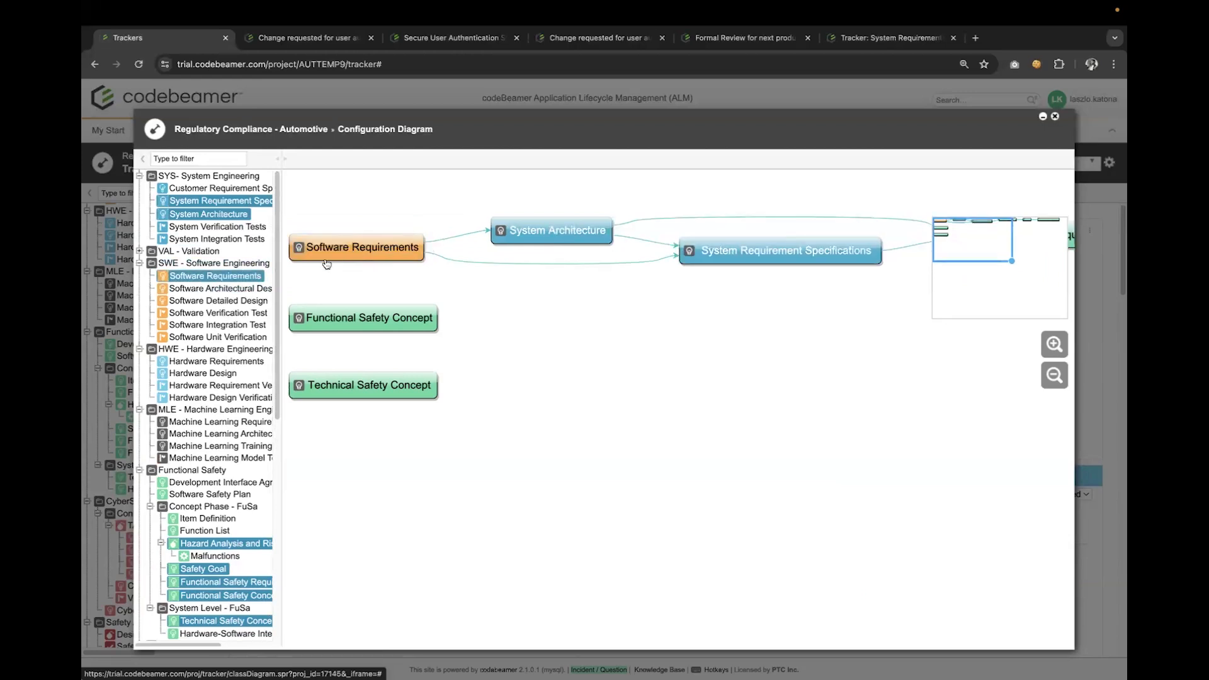
pyautogui.click(236, 289)
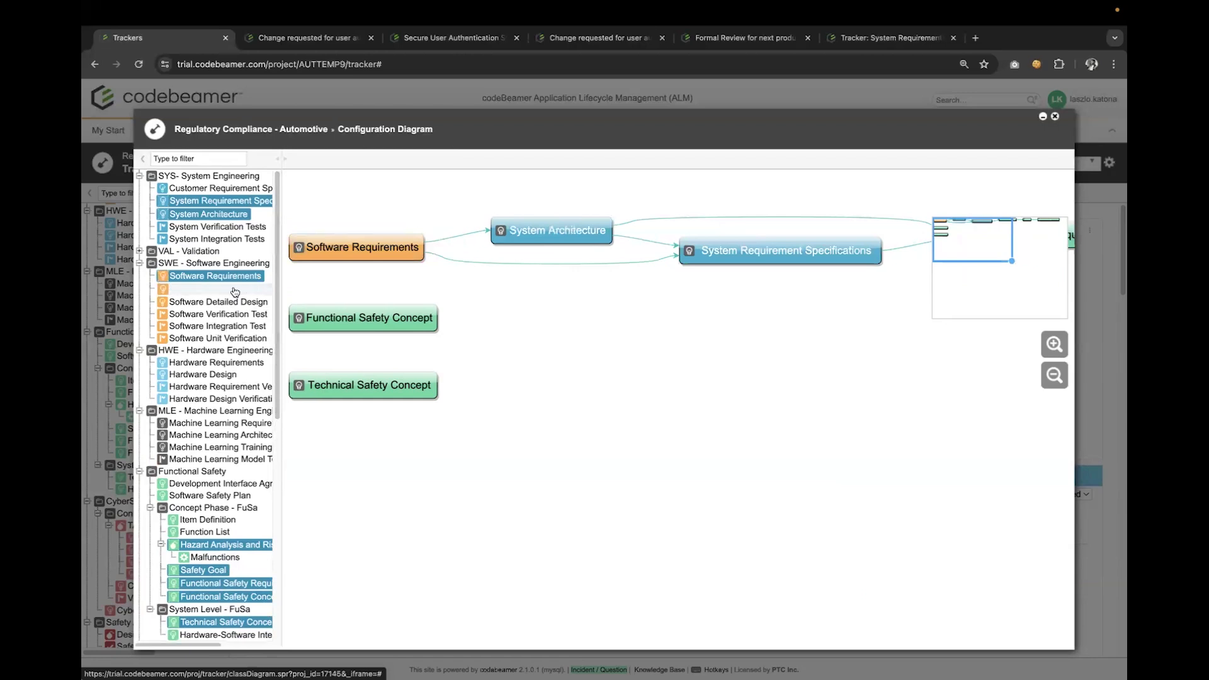
# - Examine the diagram's links from Functional Safety Requirements through Safety Goal to Hazard Analysis and Risk Assessment, and close the diagram
pyautogui.moveTo(818, 378); pyautogui.dragTo(309, 435)
pyautogui.moveTo(781, 464); pyautogui.dragTo(554, 472)
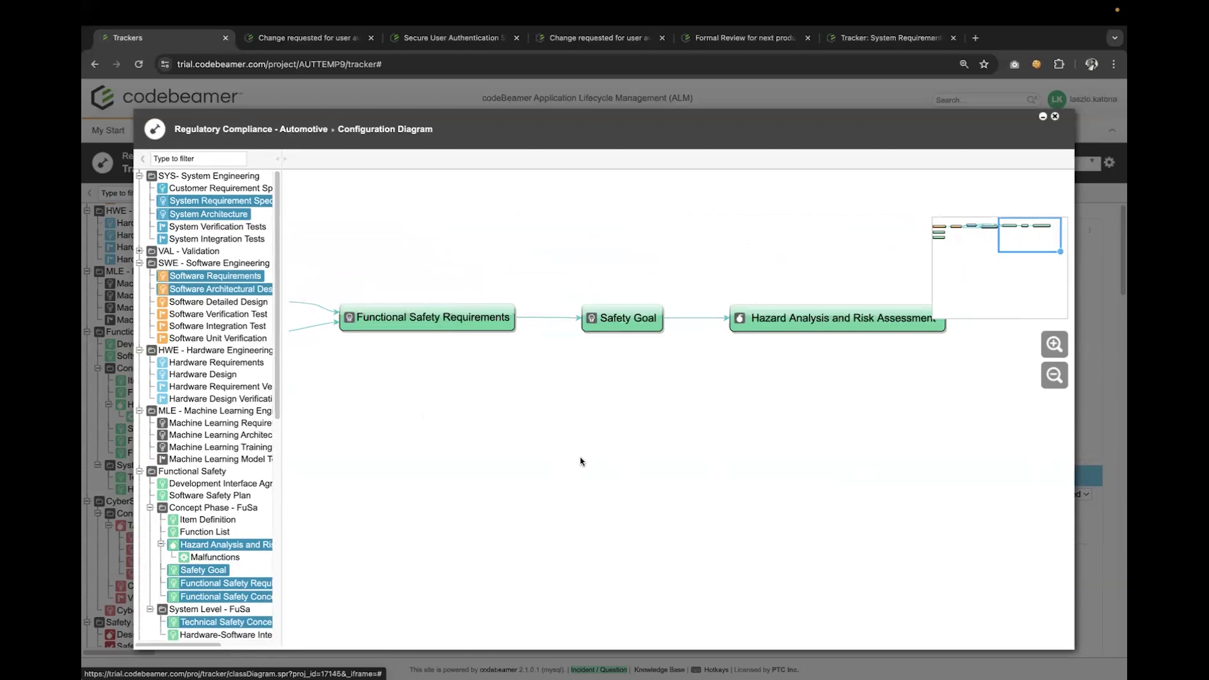
pyautogui.moveTo(615, 454); pyautogui.dragTo(685, 518)
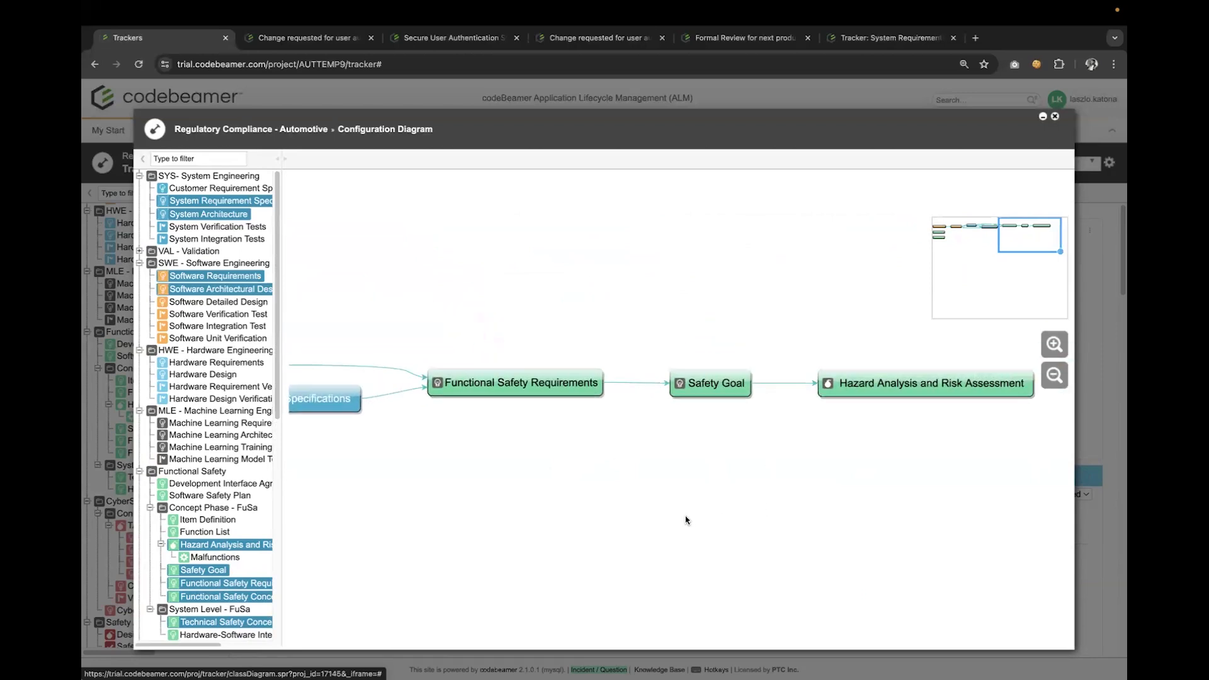
pyautogui.click(1055, 117)
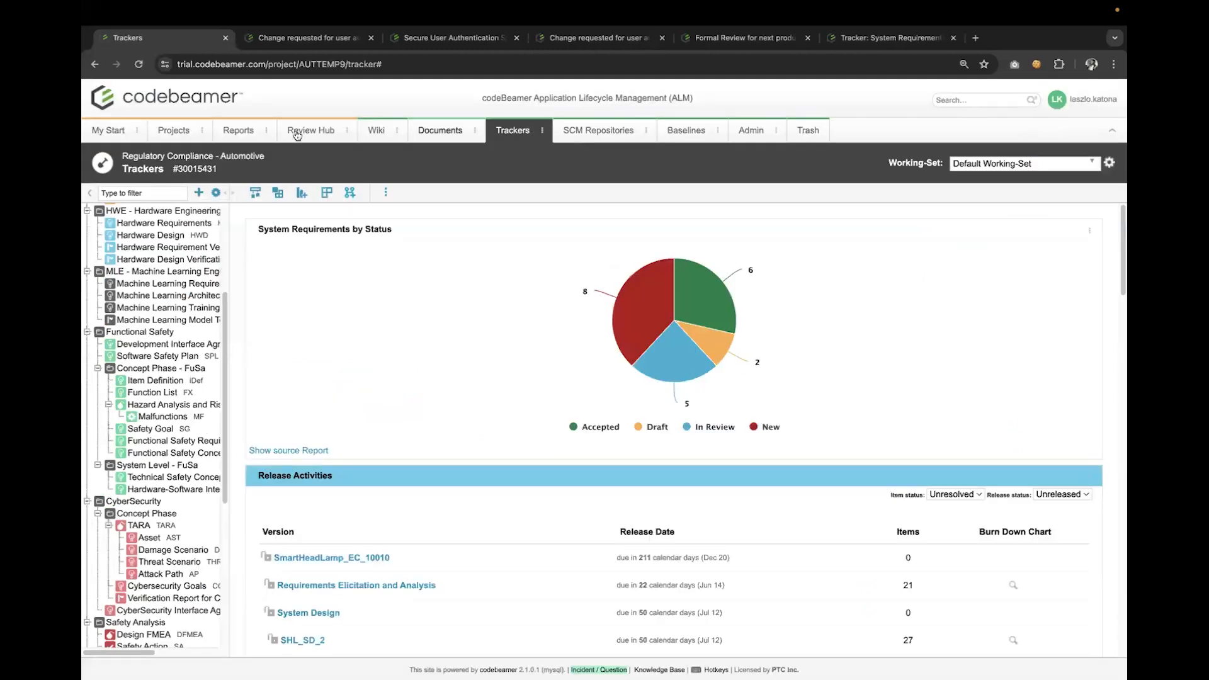
# - Open the trackers of the Regulatory Compliance - Medical project
pyautogui.click(161, 129)
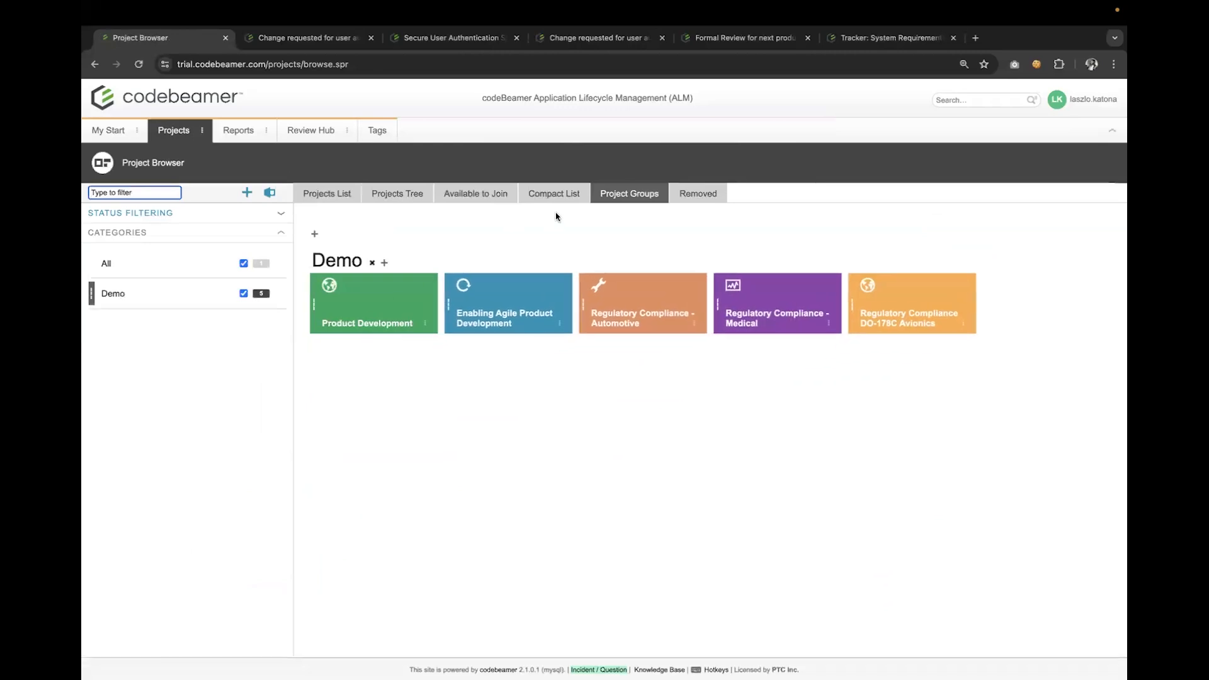
pyautogui.click(768, 299)
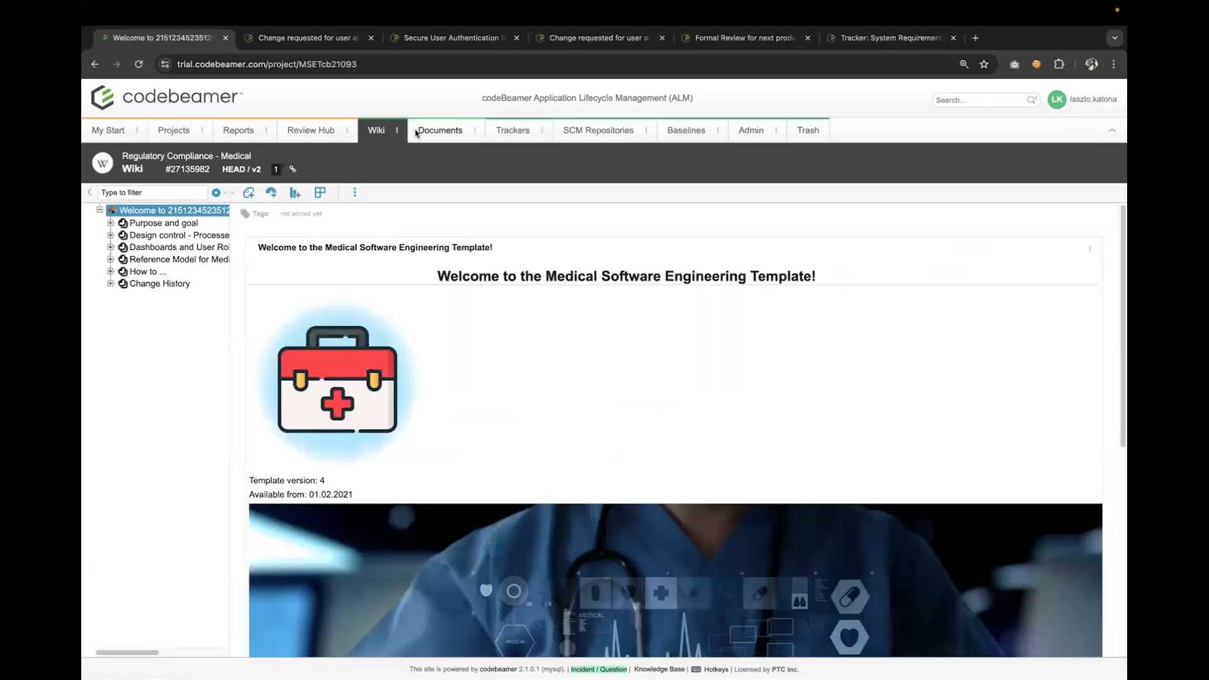
pyautogui.click(506, 139)
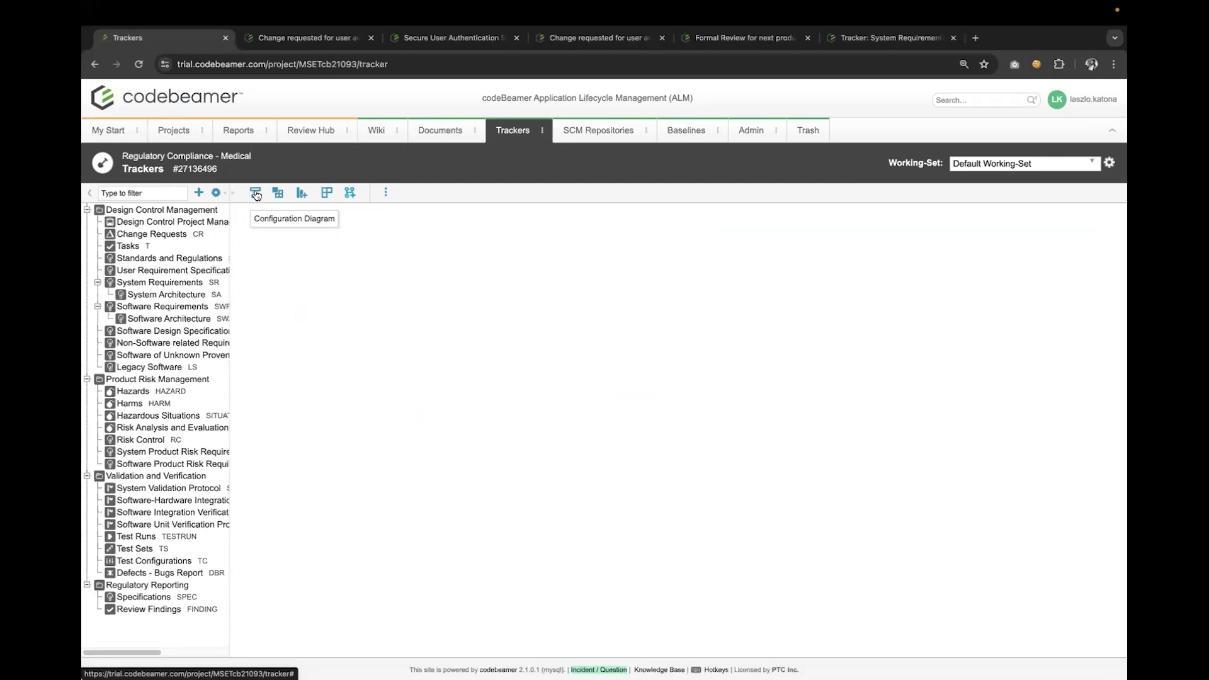
# - Open the medical trackers' configuration diagram and examine the links among requirements, Risk Control, Risk Analysis and Evaluation, and the hazard trackers
pyautogui.click(256, 193)
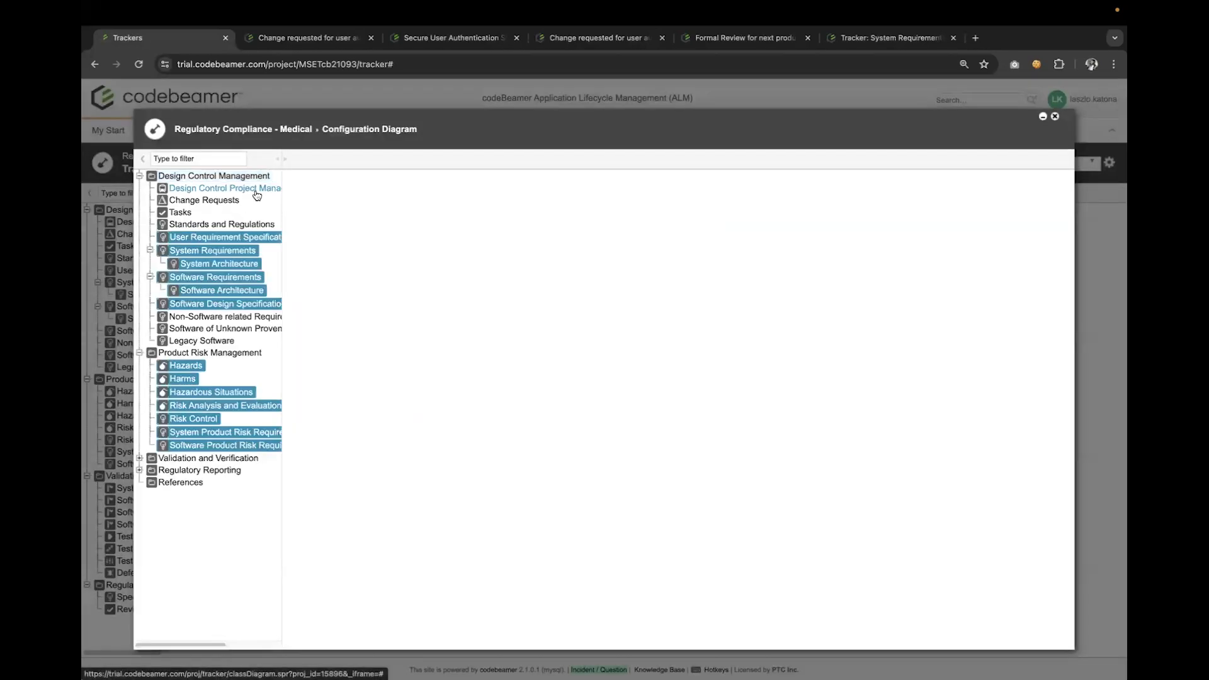
pyautogui.moveTo(798, 480); pyautogui.dragTo(456, 513)
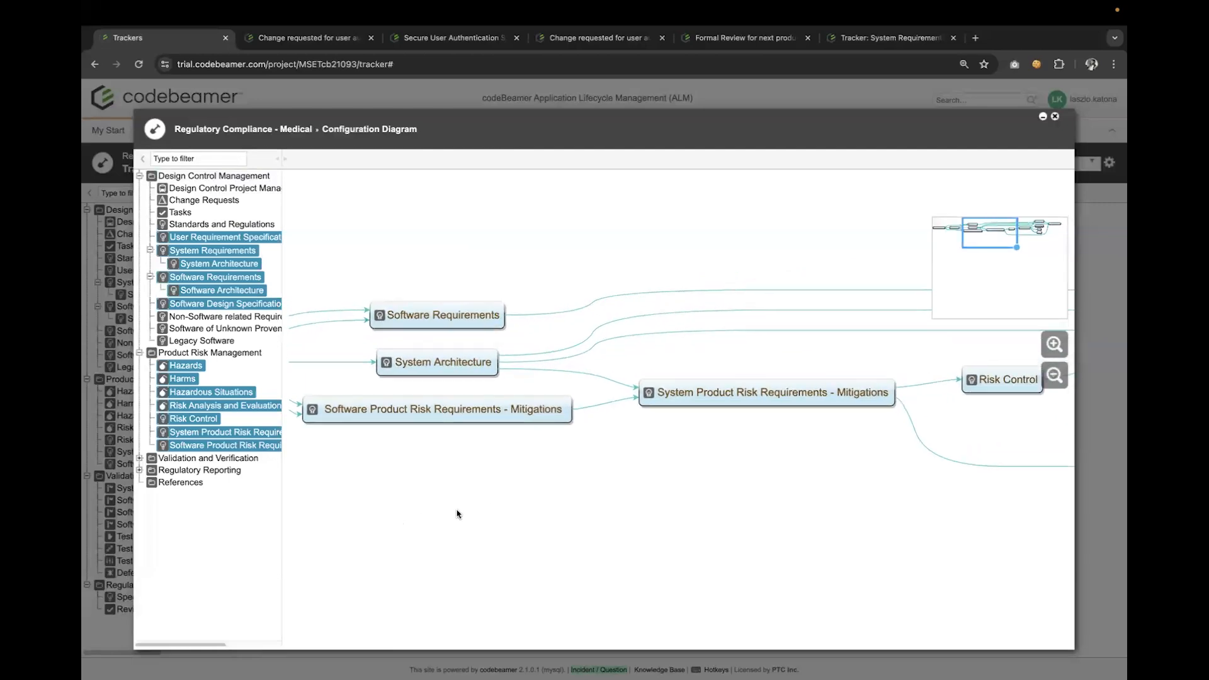
pyautogui.moveTo(734, 505); pyautogui.dragTo(477, 508)
pyautogui.moveTo(969, 523); pyautogui.dragTo(715, 529)
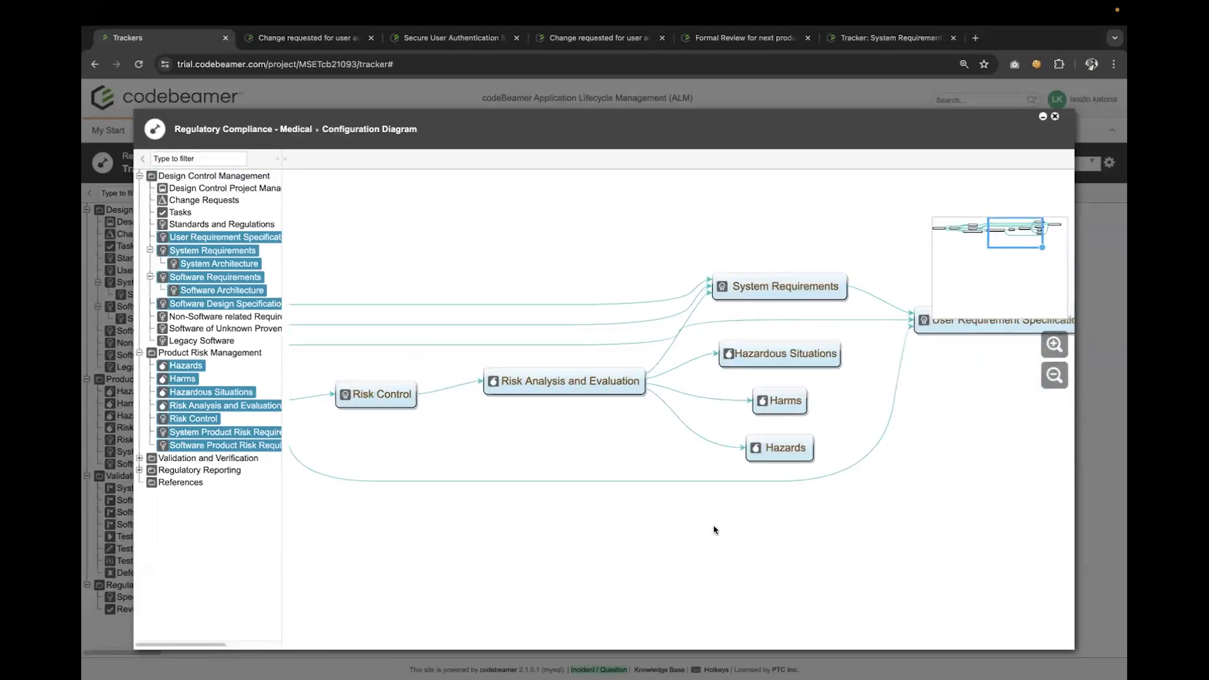
# - Remove Hazards, Harms, Hazardous Situations and the System and Software Product Risk Requirements from the diagram, keeping Risk Control
pyautogui.click(180, 379)
pyautogui.click(184, 393)
pyautogui.click(182, 365)
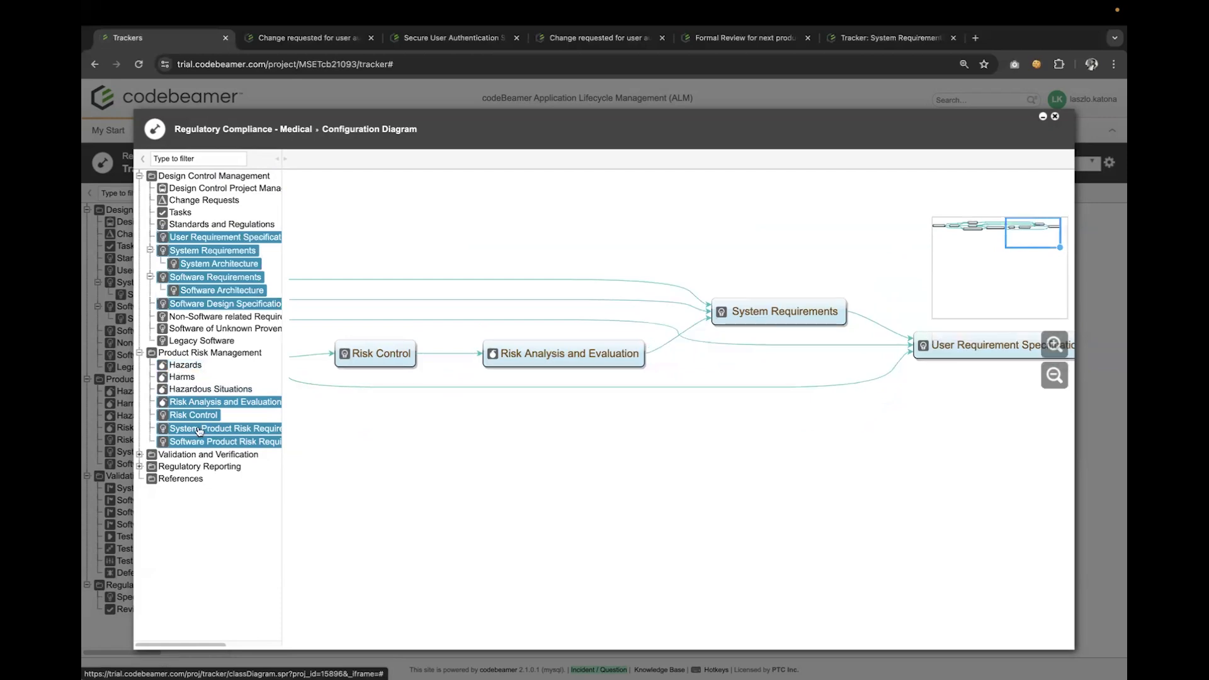
pyautogui.click(198, 419)
pyautogui.click(202, 430)
pyautogui.click(203, 440)
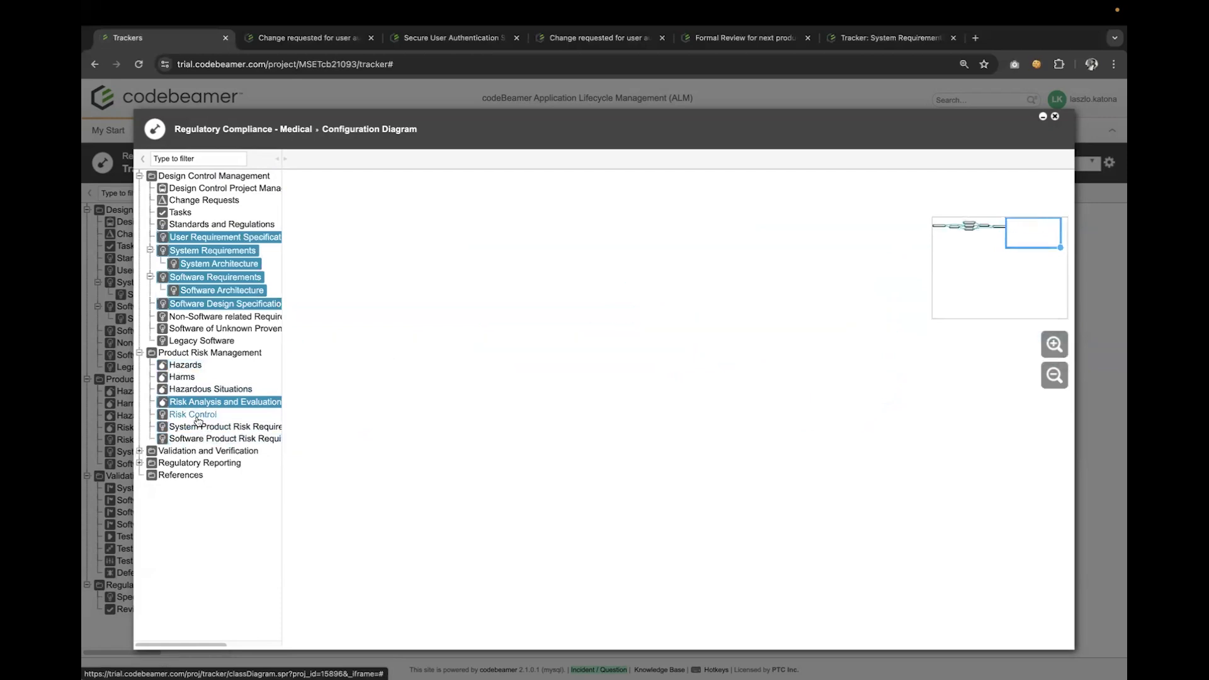
pyautogui.click(195, 416)
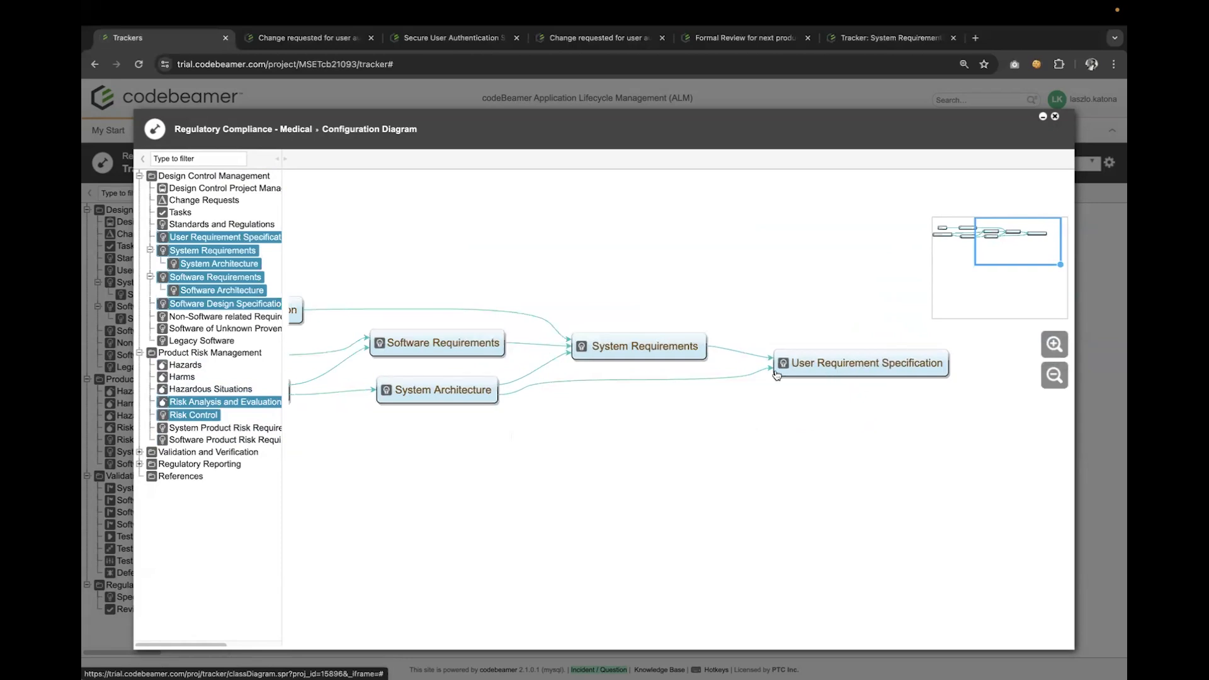
# - Examine the diagram's links from Risk Control through Risk Analysis and Evaluation to System Requirements and User Requirement Specification
pyautogui.moveTo(630, 418); pyautogui.dragTo(727, 418)
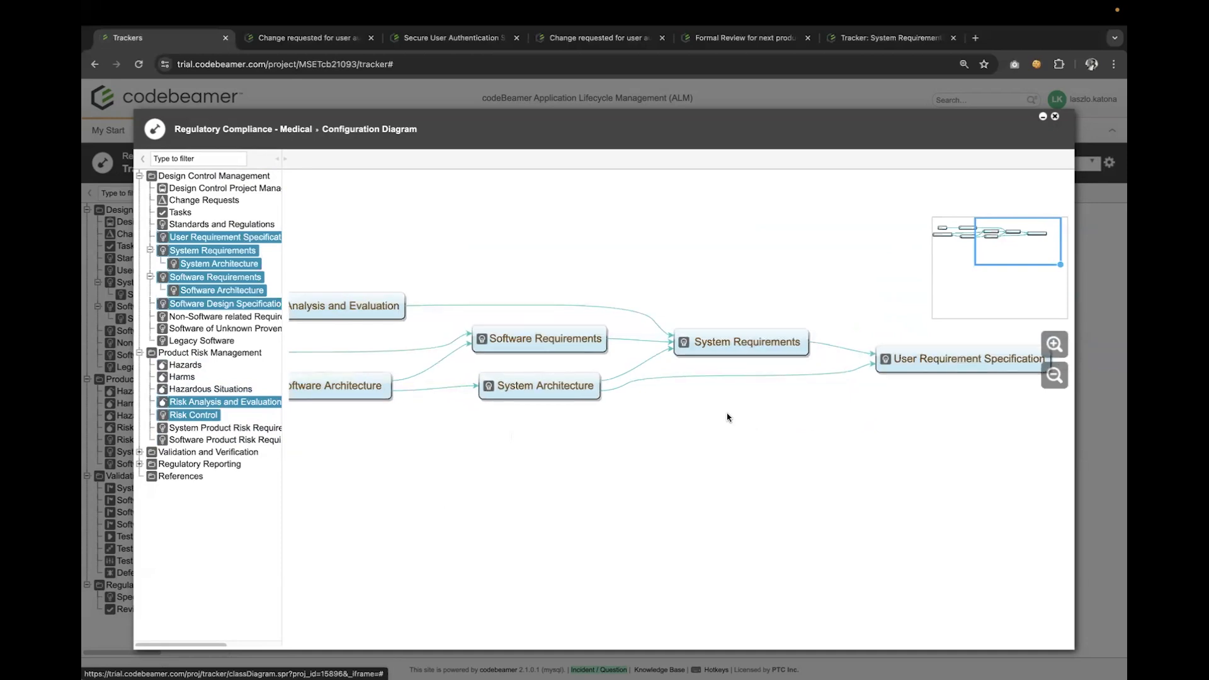
pyautogui.moveTo(728, 417); pyautogui.dragTo(888, 413)
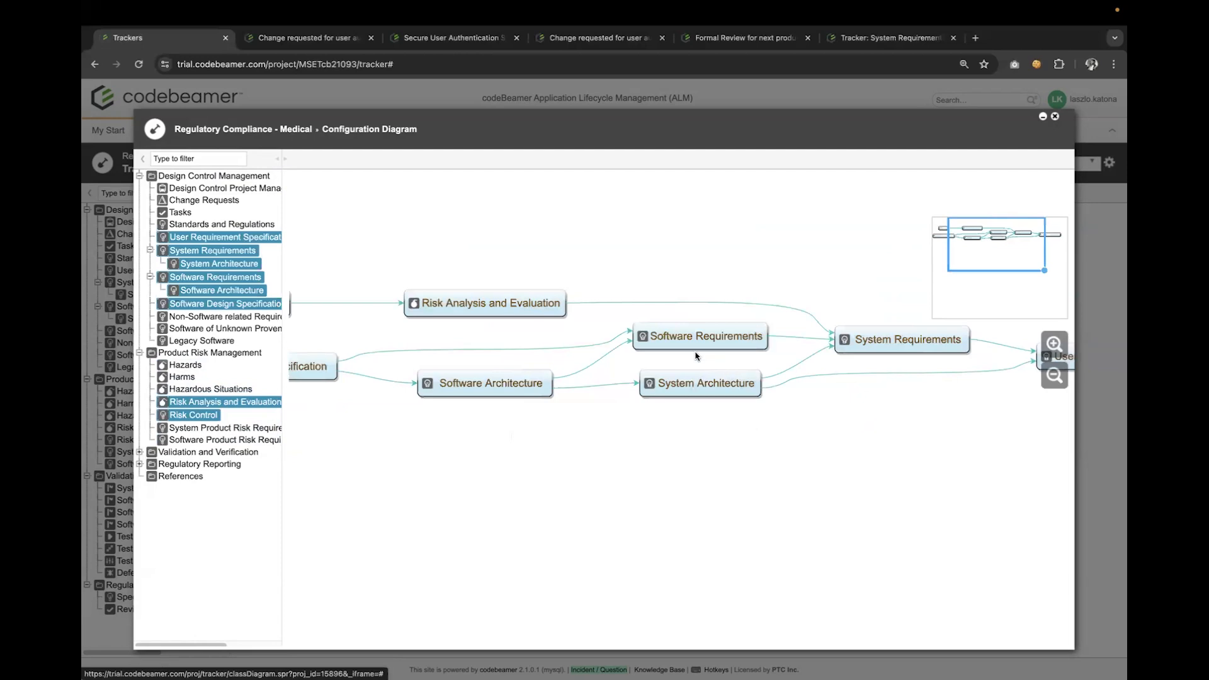
pyautogui.moveTo(487, 439); pyautogui.dragTo(665, 450)
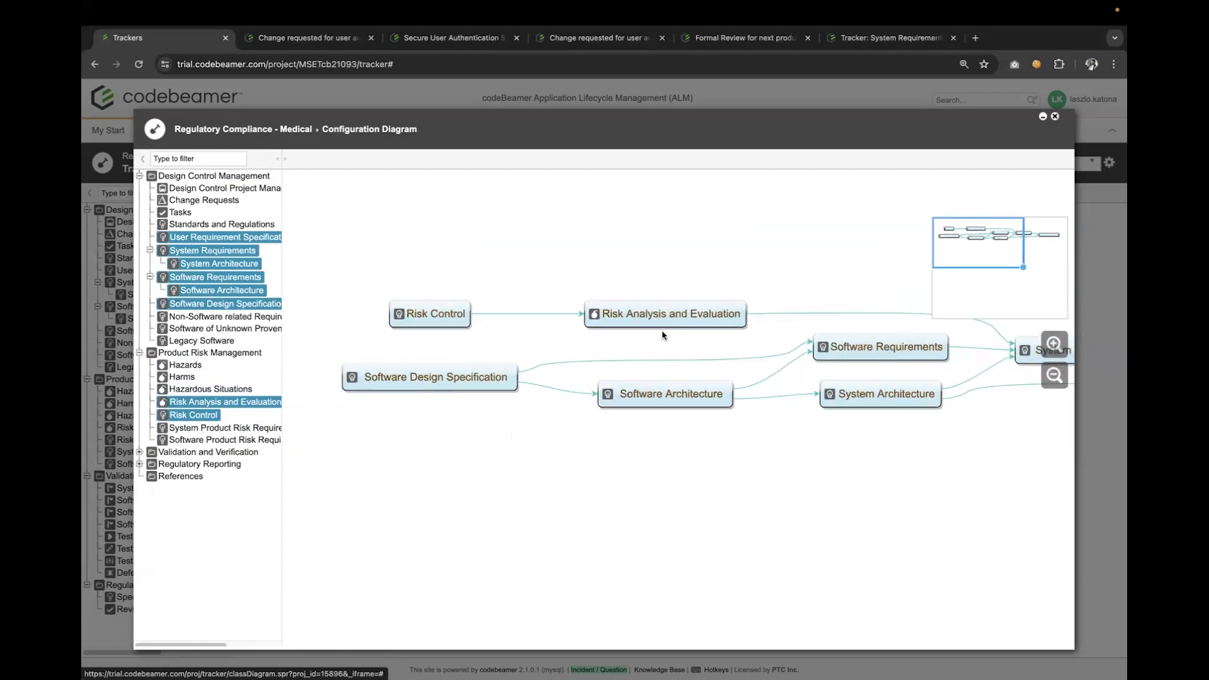
pyautogui.moveTo(668, 334); pyautogui.dragTo(591, 353)
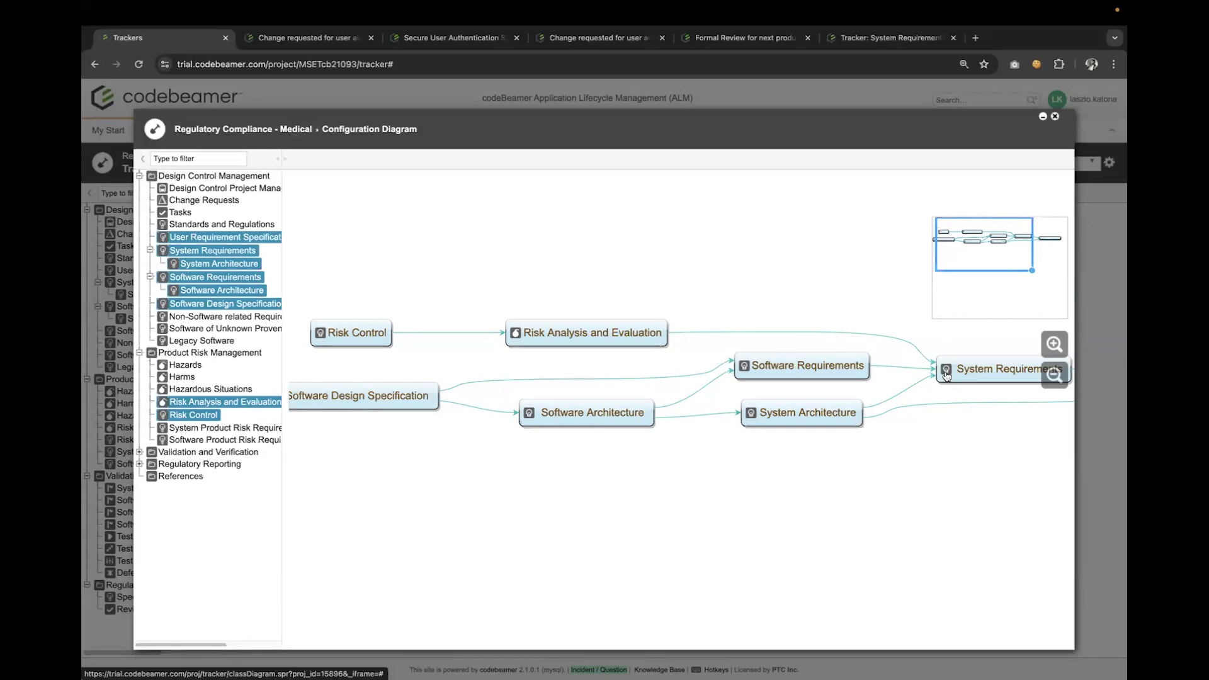
# - Add the System and Software Product Risk Requirements - Mitigations trackers to the configuration diagram
pyautogui.click(196, 429)
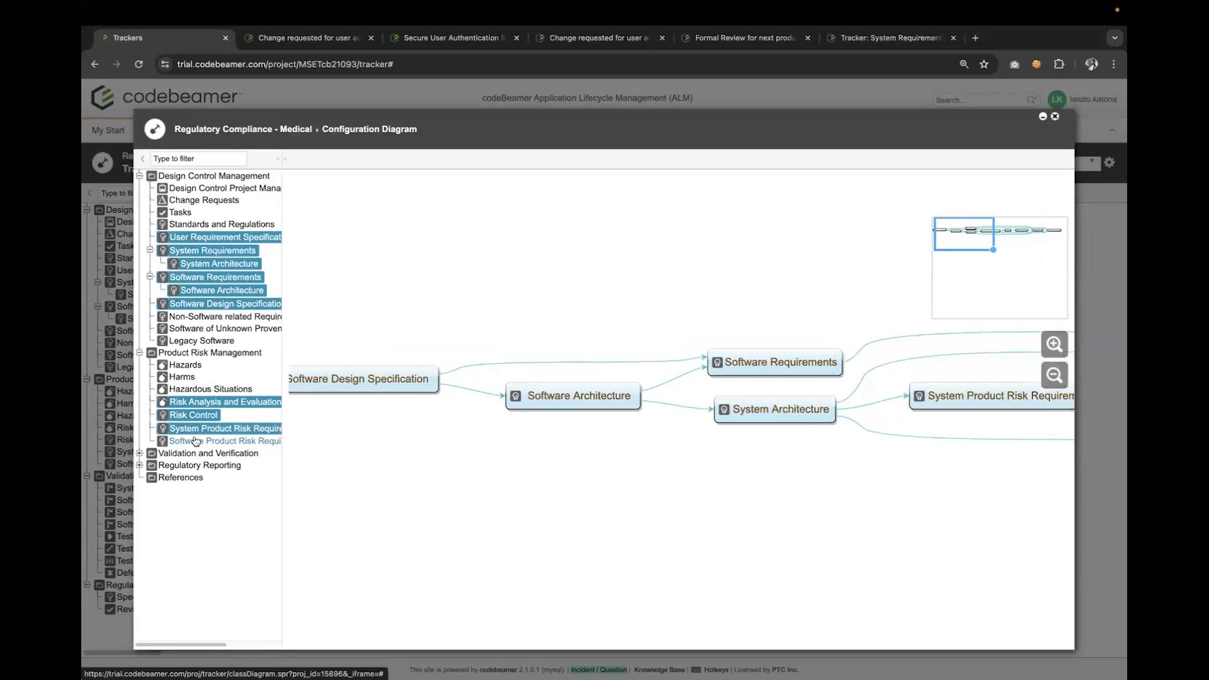
pyautogui.click(196, 440)
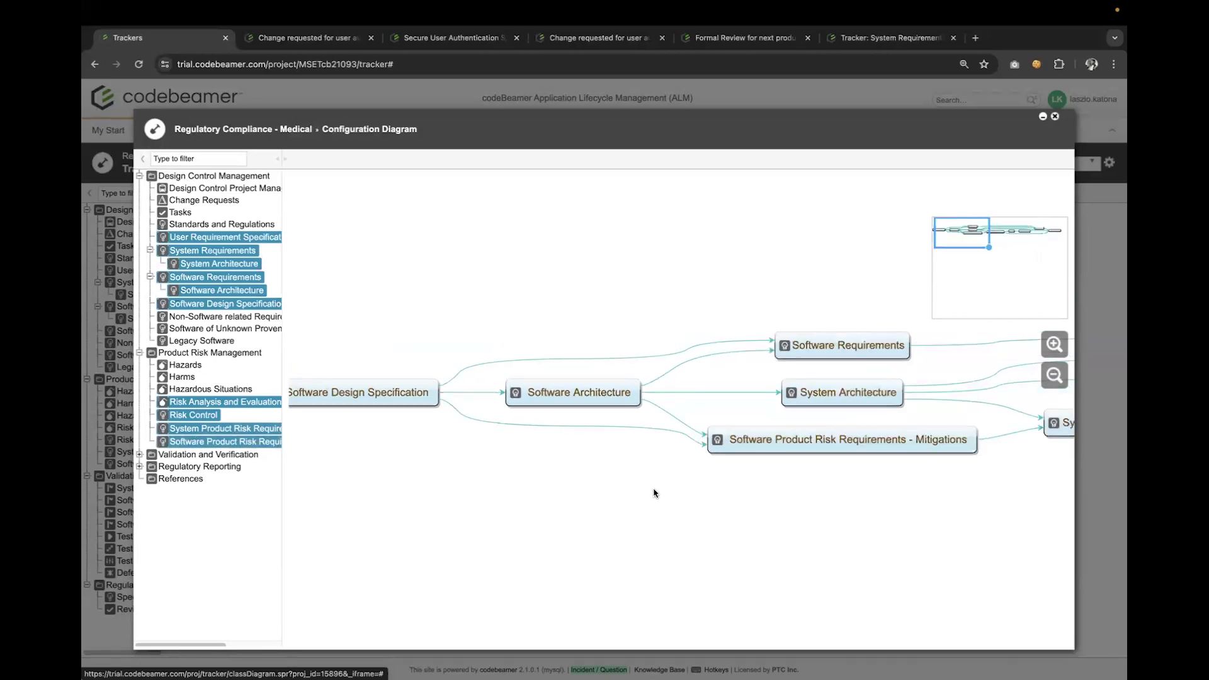
pyautogui.moveTo(654, 493); pyautogui.dragTo(594, 493)
pyautogui.moveTo(717, 523); pyautogui.dragTo(438, 540)
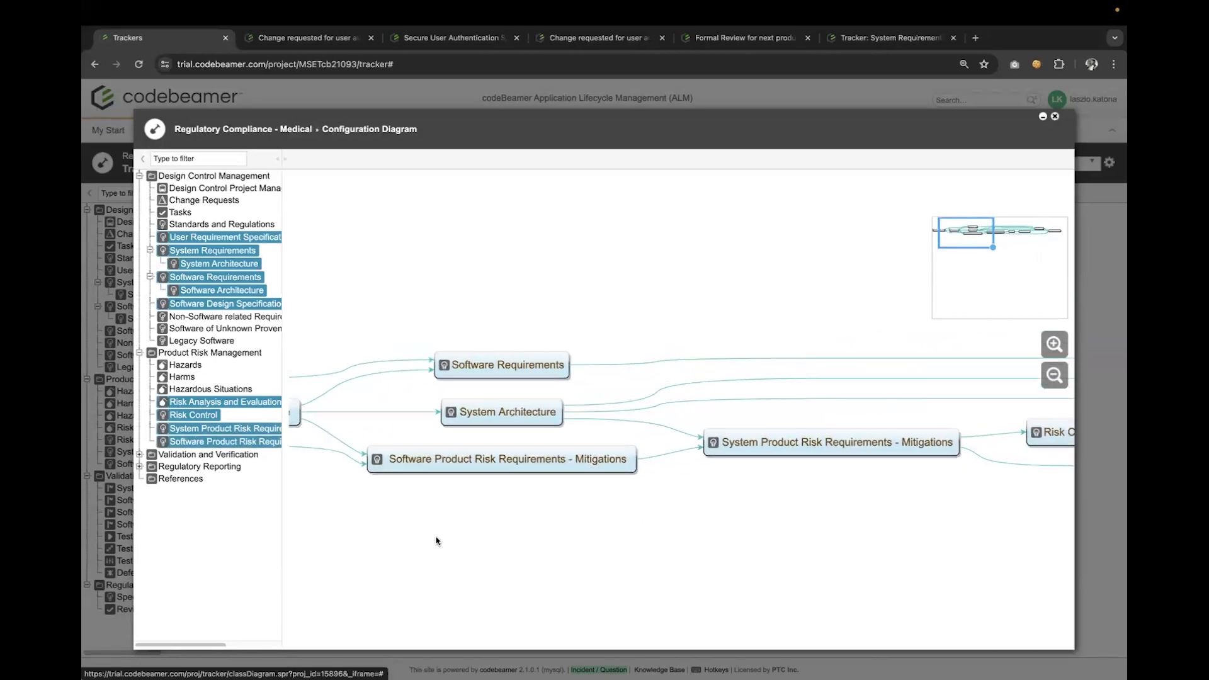
# - Examine the links from the mitigation requirements through Risk Control to Risk Analysis and Evaluation, and close the diagram
pyautogui.moveTo(715, 569); pyautogui.dragTo(599, 576)
pyautogui.moveTo(913, 502); pyautogui.dragTo(769, 514)
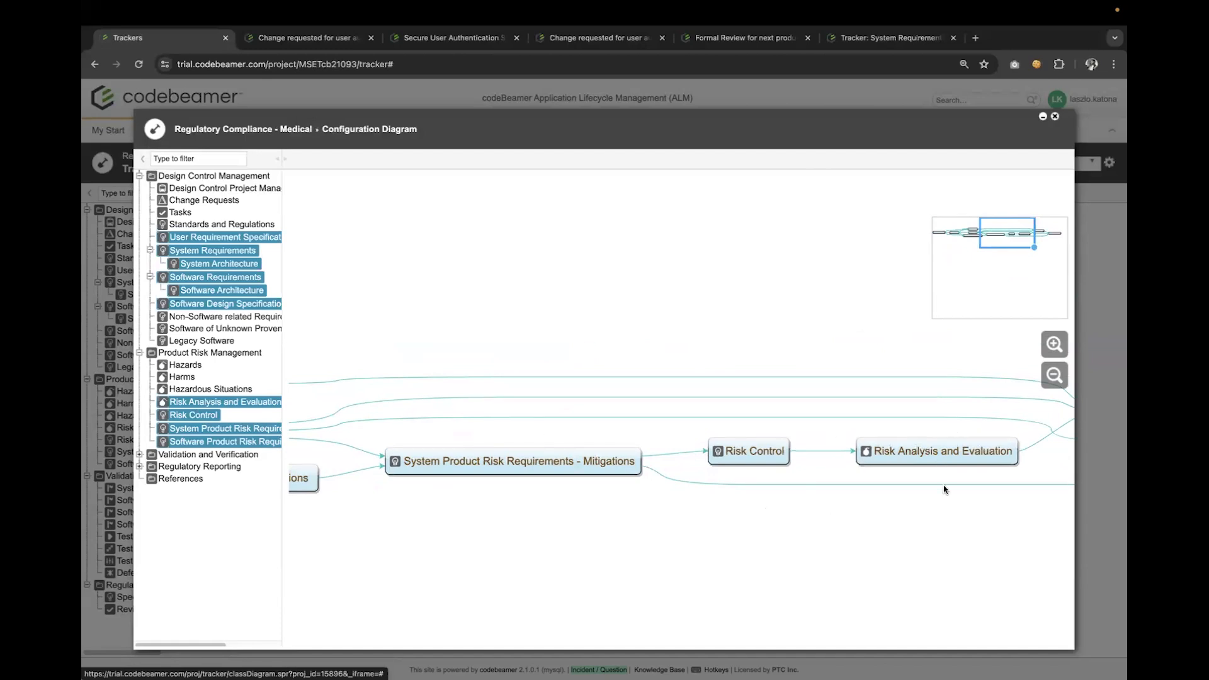
pyautogui.moveTo(933, 496); pyautogui.dragTo(873, 499)
pyautogui.moveTo(960, 463); pyautogui.dragTo(865, 467)
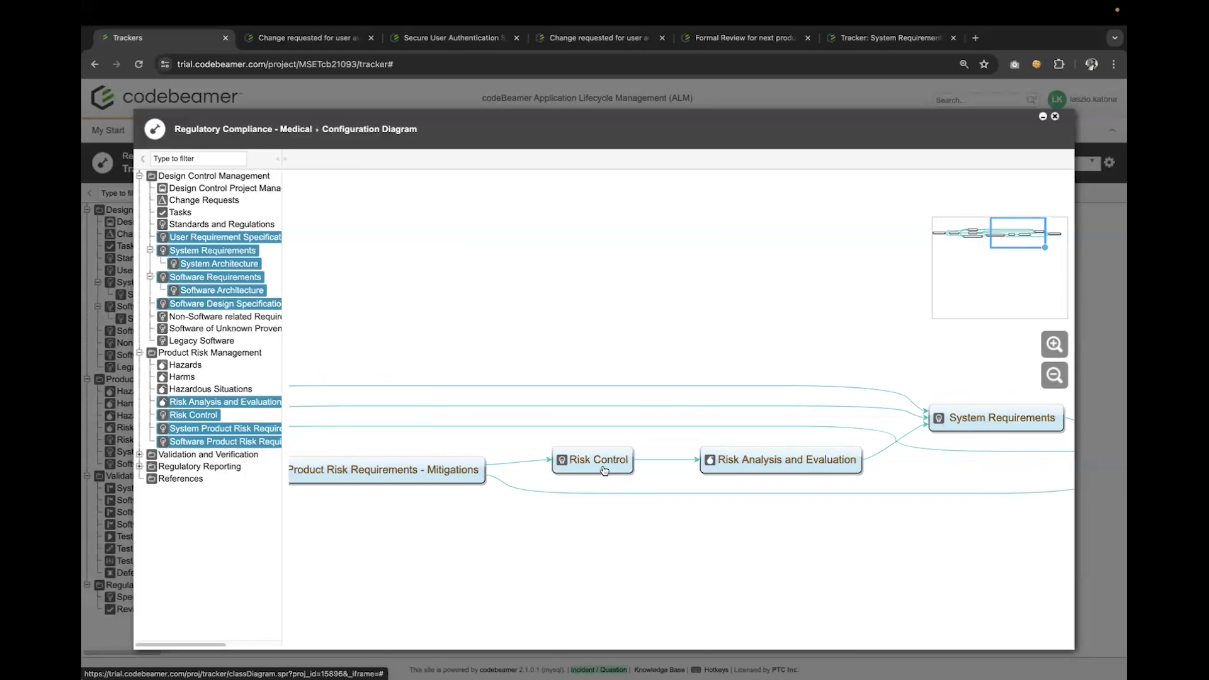
pyautogui.moveTo(480, 523); pyautogui.dragTo(733, 507)
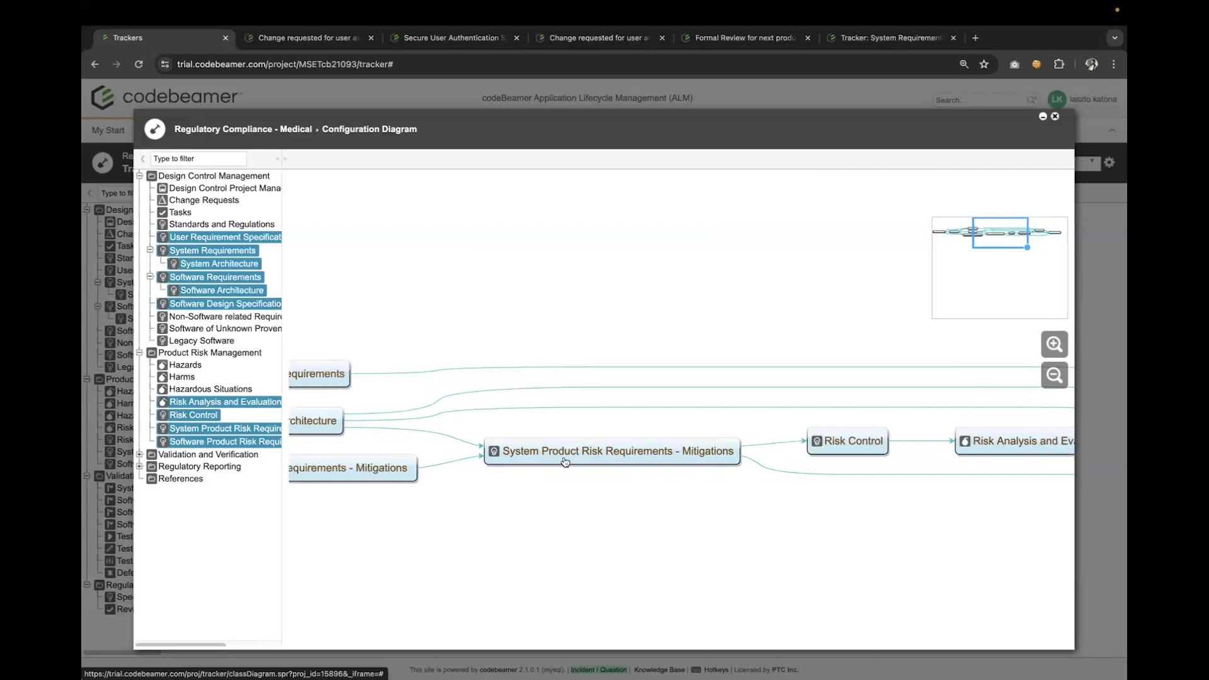
pyautogui.moveTo(507, 526); pyautogui.dragTo(659, 514)
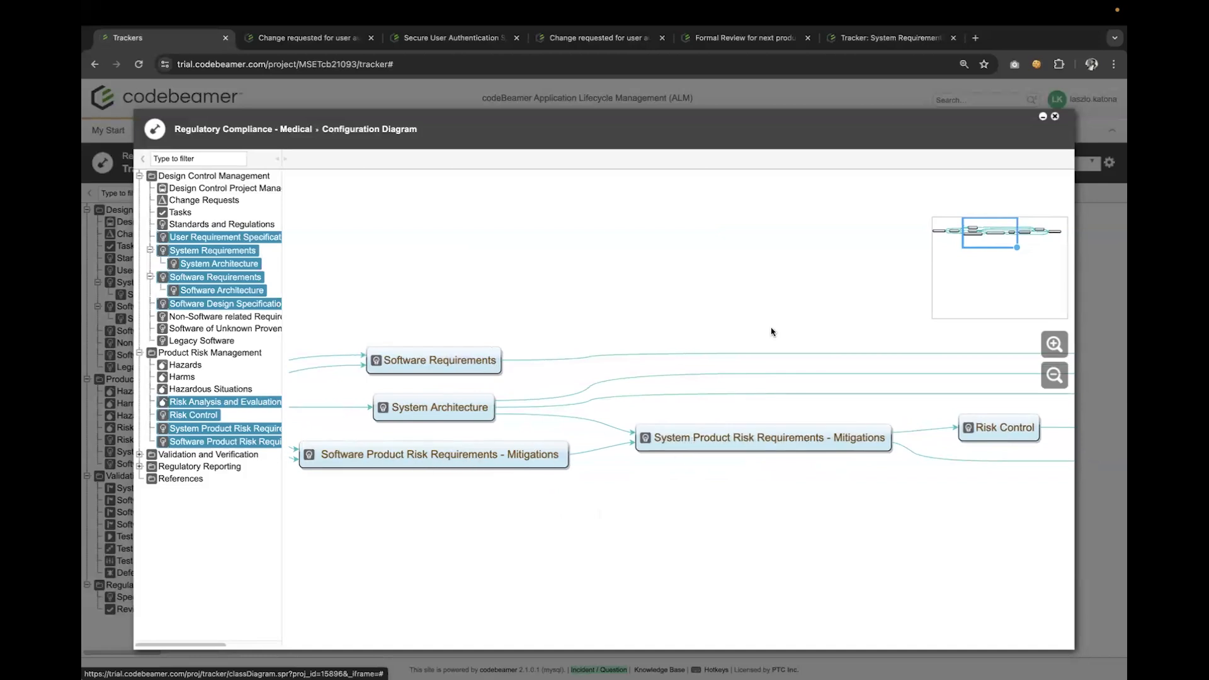
pyautogui.click(1054, 117)
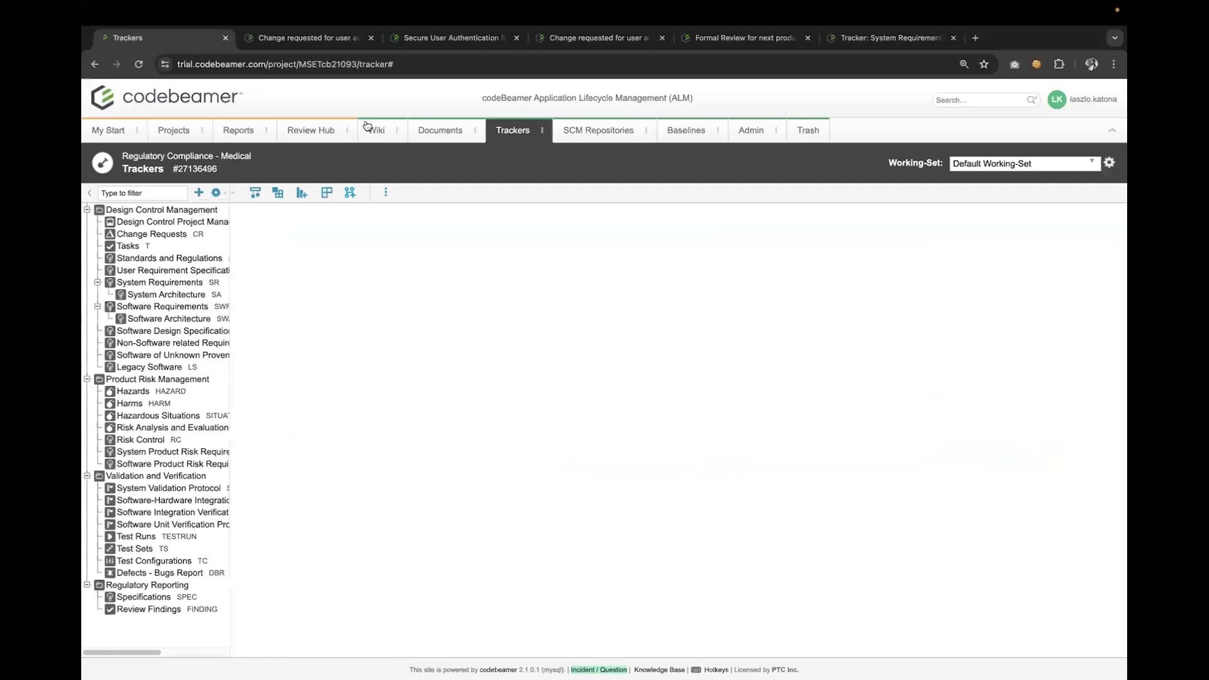
# - Open the trackers of the Enabling Agile Product Development project
pyautogui.click(193, 136)
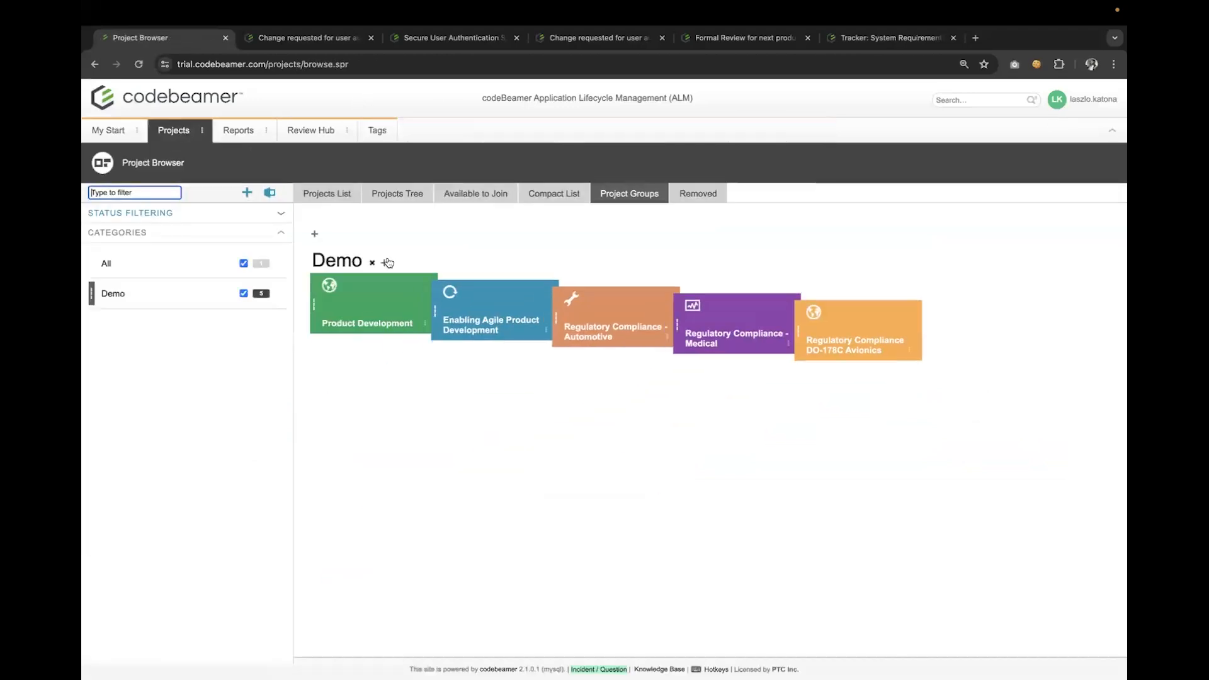
pyautogui.click(498, 300)
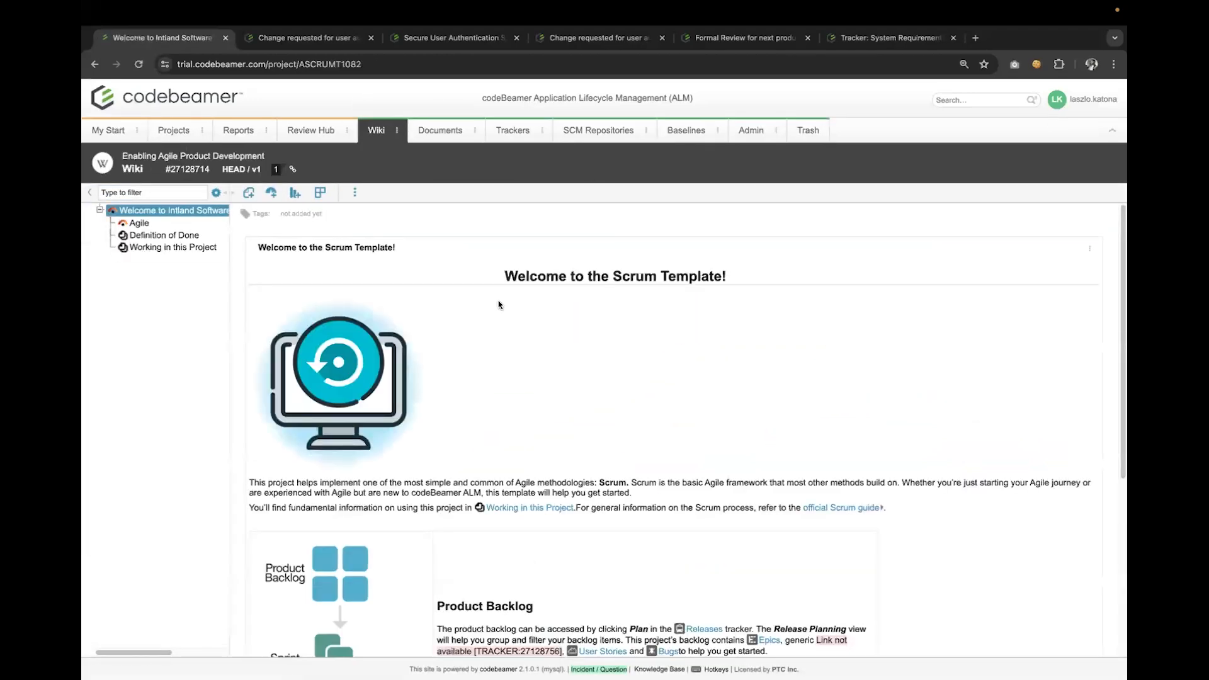
pyautogui.click(517, 134)
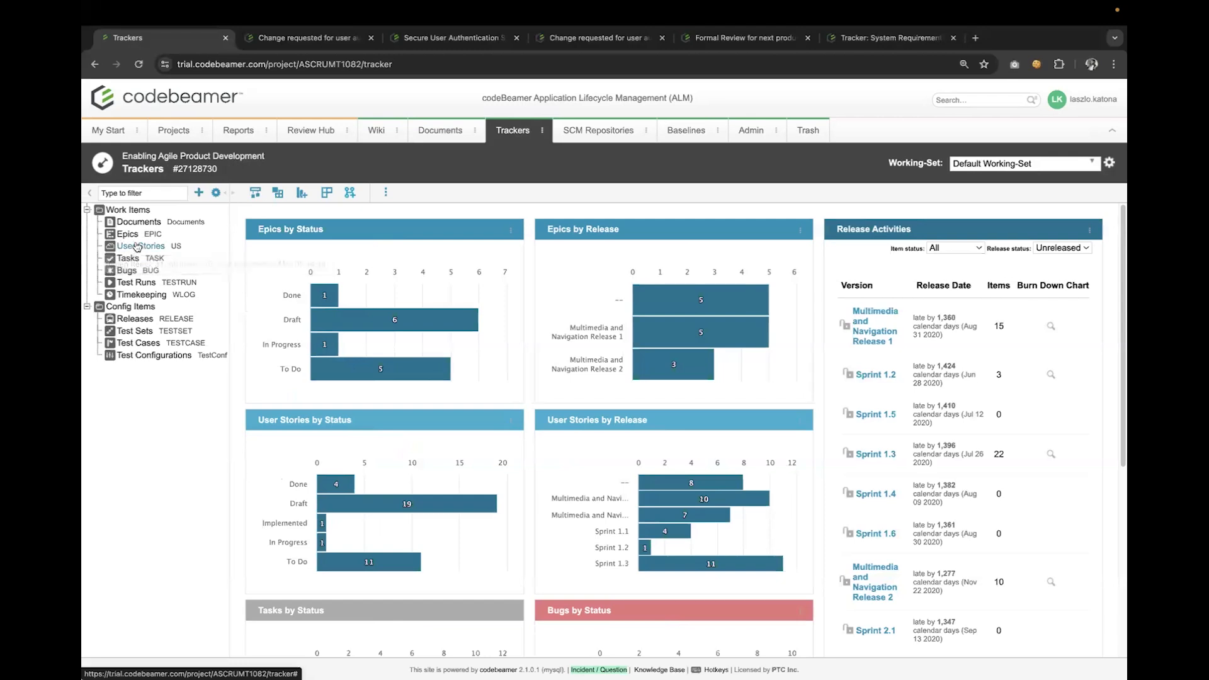
# - Open the User Stories tracker and show the details of Optimal Route Based on Current Traffic Situation
pyautogui.moveTo(132, 274)
pyautogui.click(137, 247)
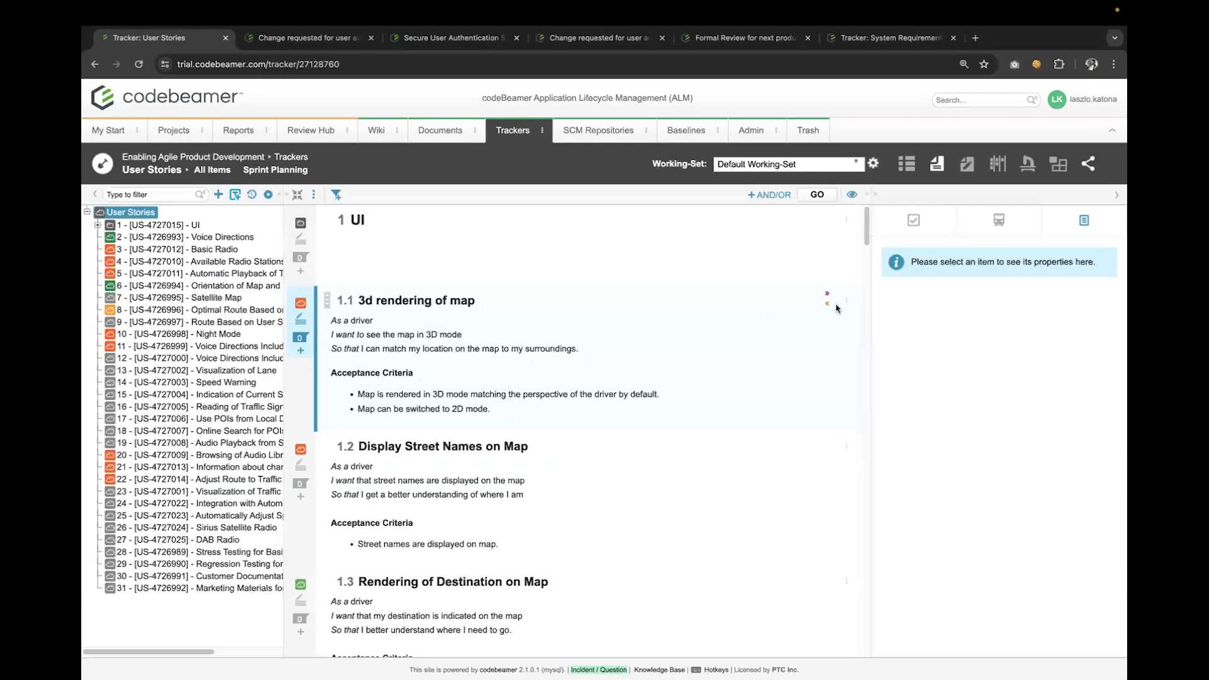
pyautogui.click(190, 311)
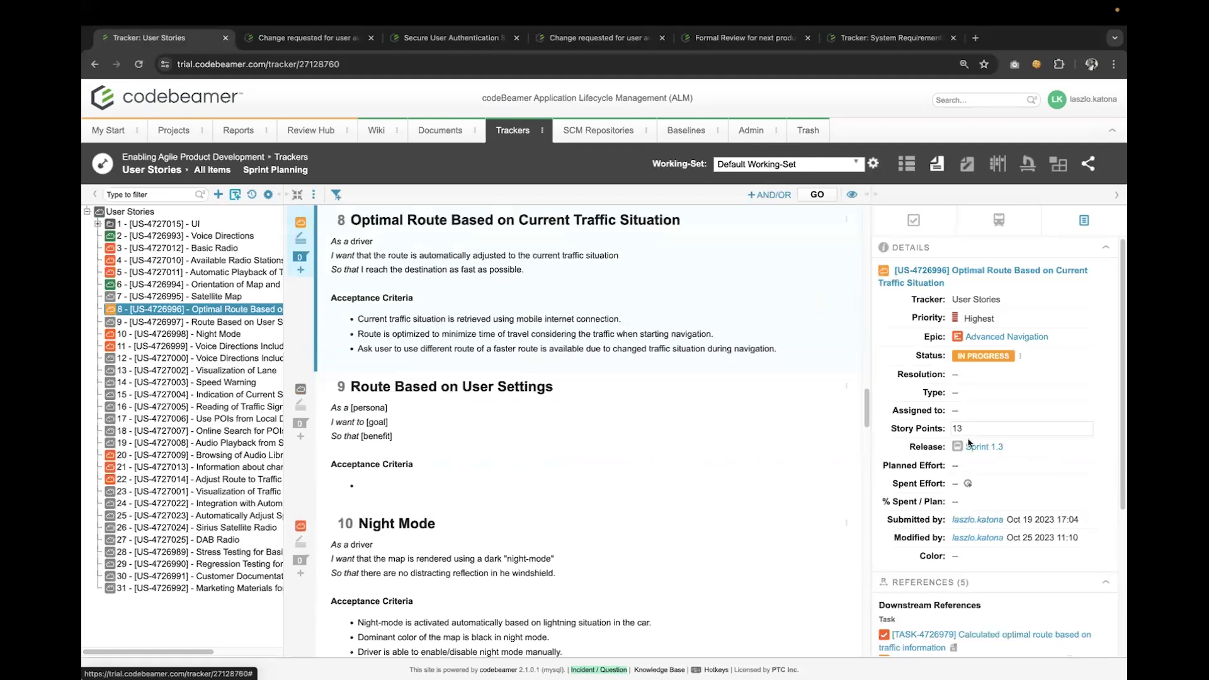
# - Open the story's assigned release, Sprint 1.3, and expand its list of work items
pyautogui.moveTo(979, 453)
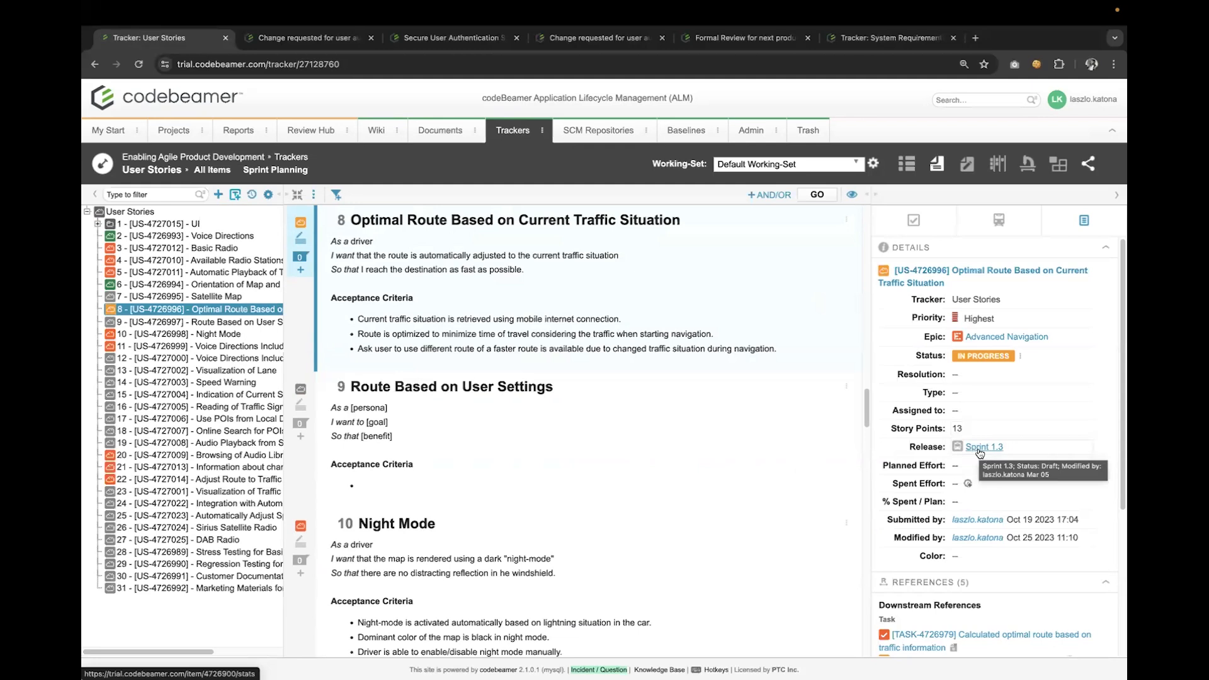
pyautogui.click(980, 453)
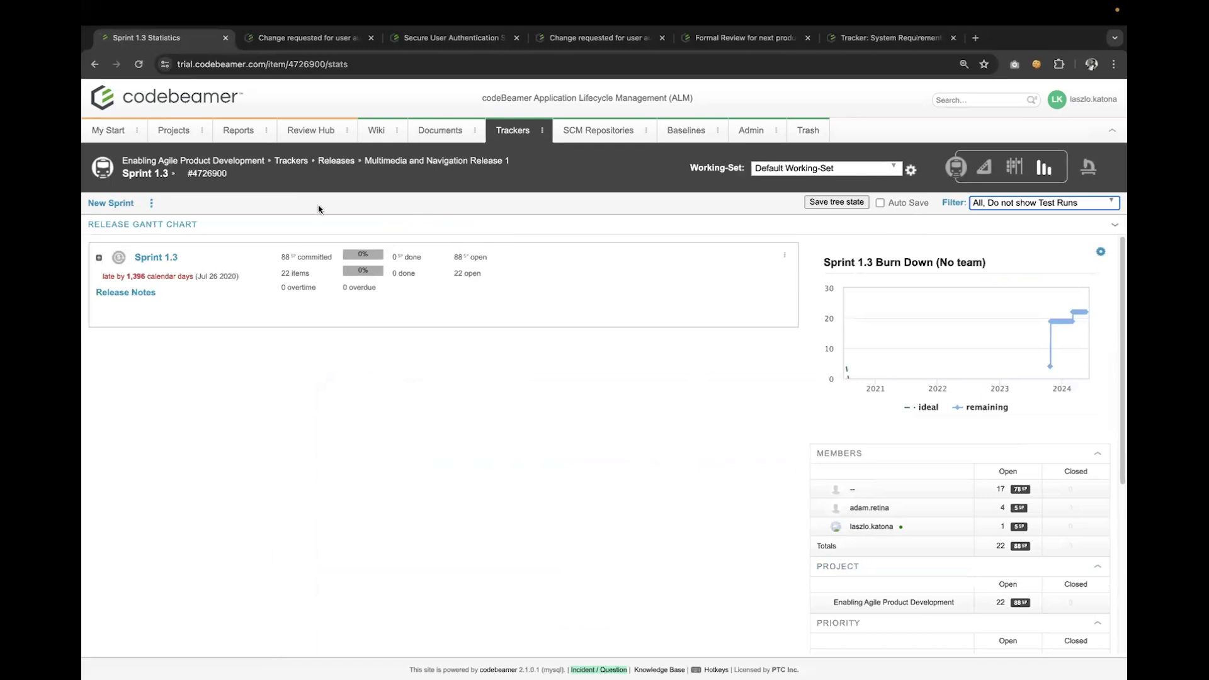
pyautogui.click(99, 258)
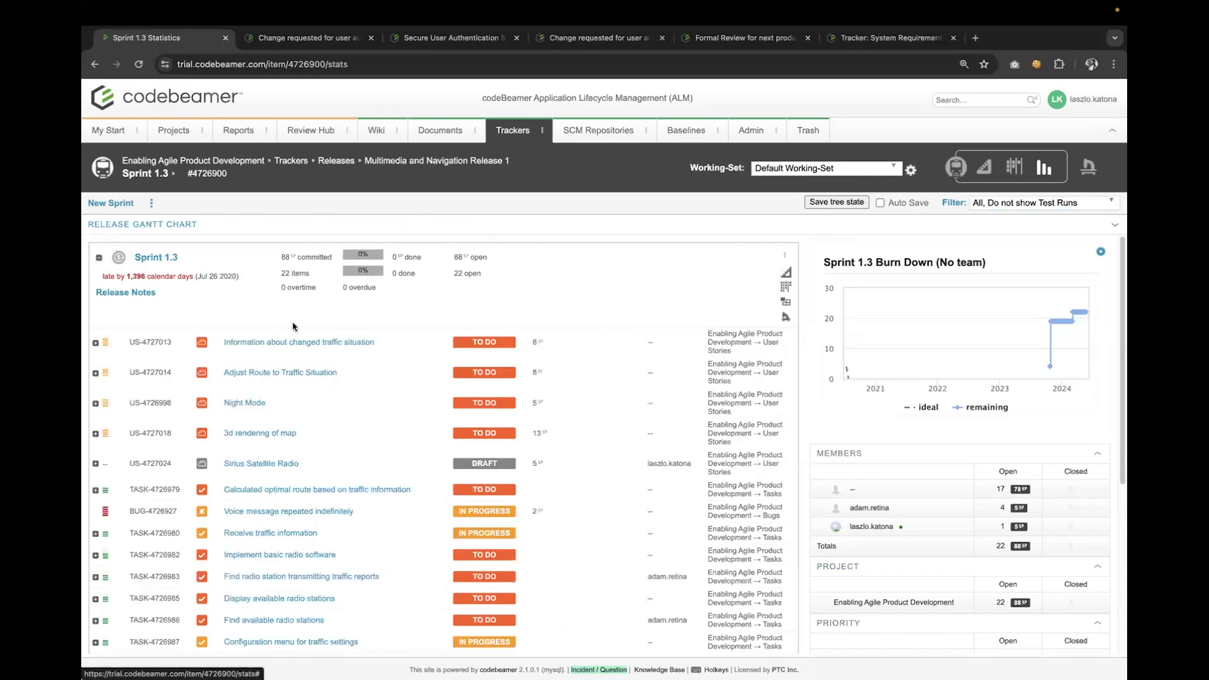
# - Open the Sprint 1.3 planner, look through the product backlog, and return to the sprint's own items
pyautogui.click(986, 172)
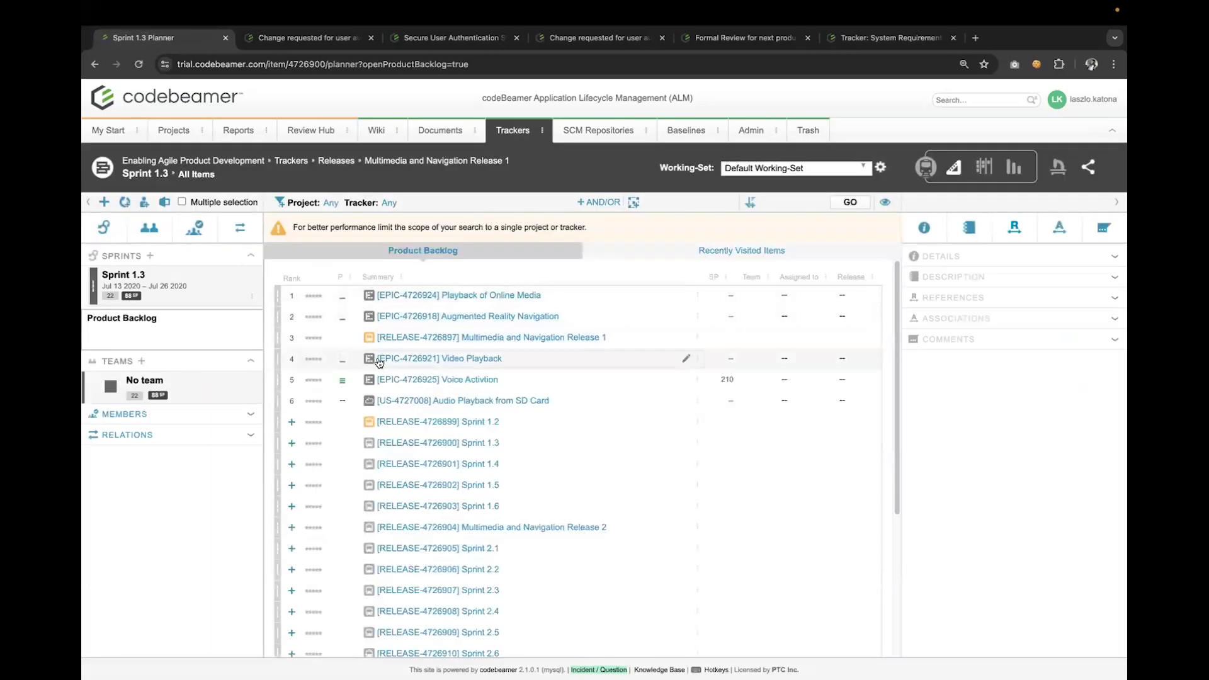
pyautogui.scroll(-1, 406, 427)
pyautogui.scroll(-2, 406, 427)
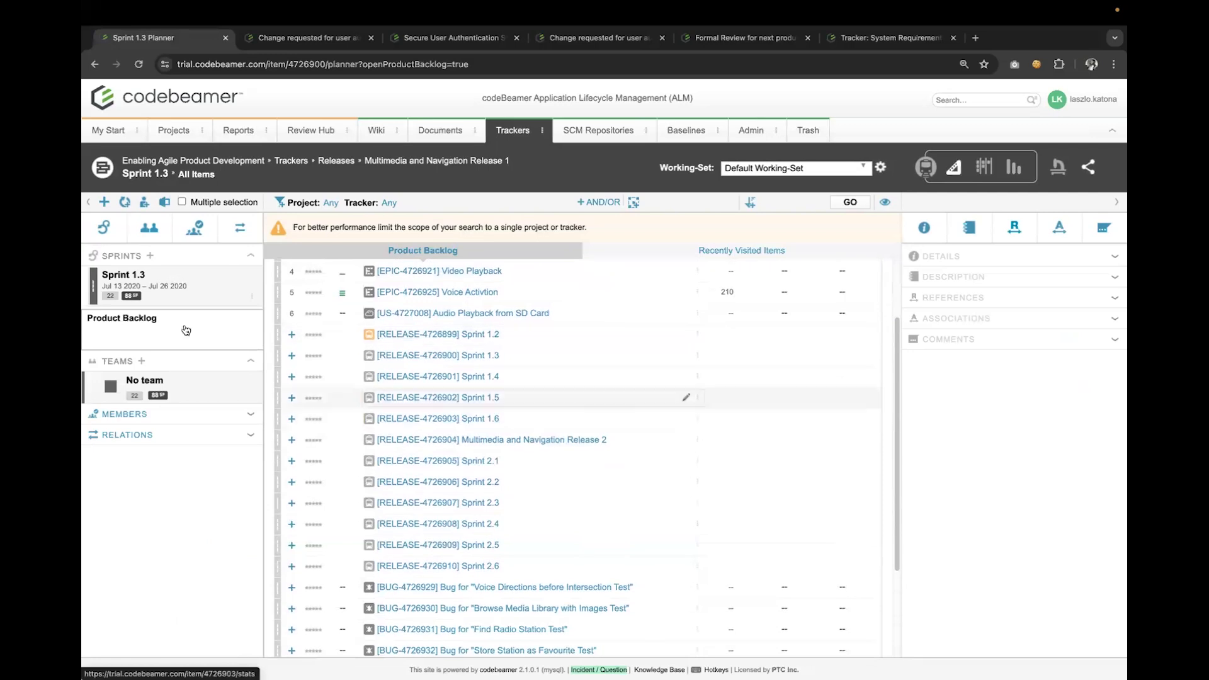
pyautogui.click(143, 327)
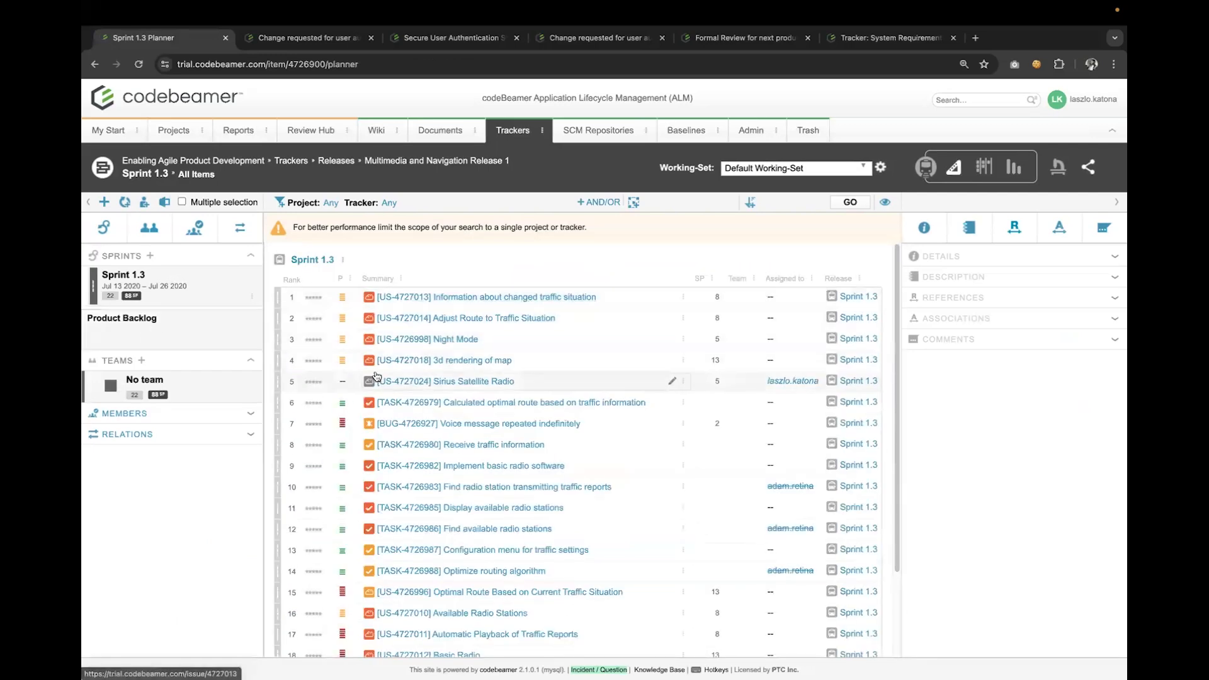
pyautogui.click(182, 301)
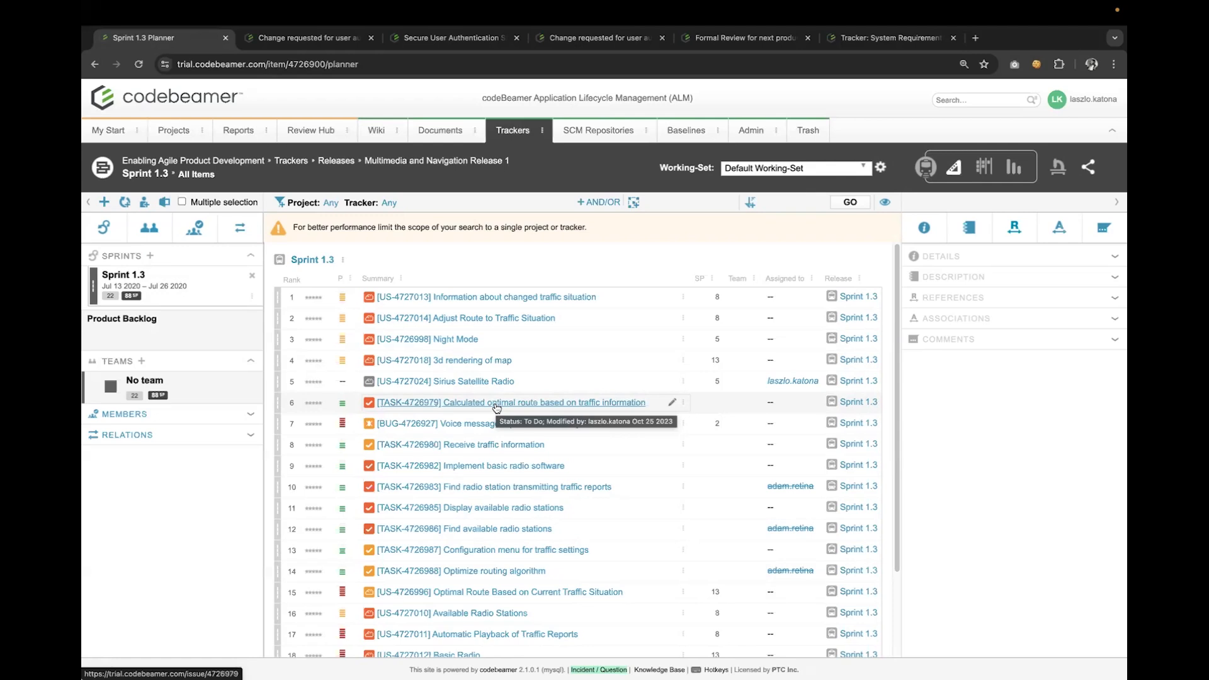
pyautogui.hotkey('ctrl', 'Left')
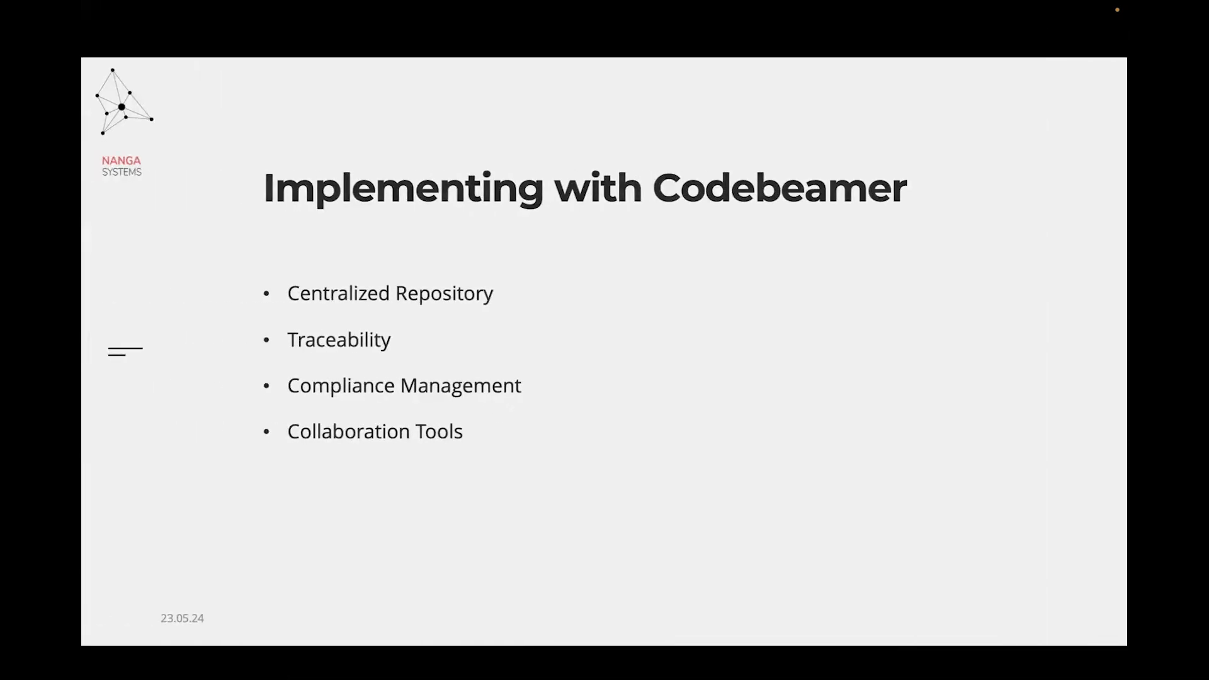
pyautogui.press('Right')
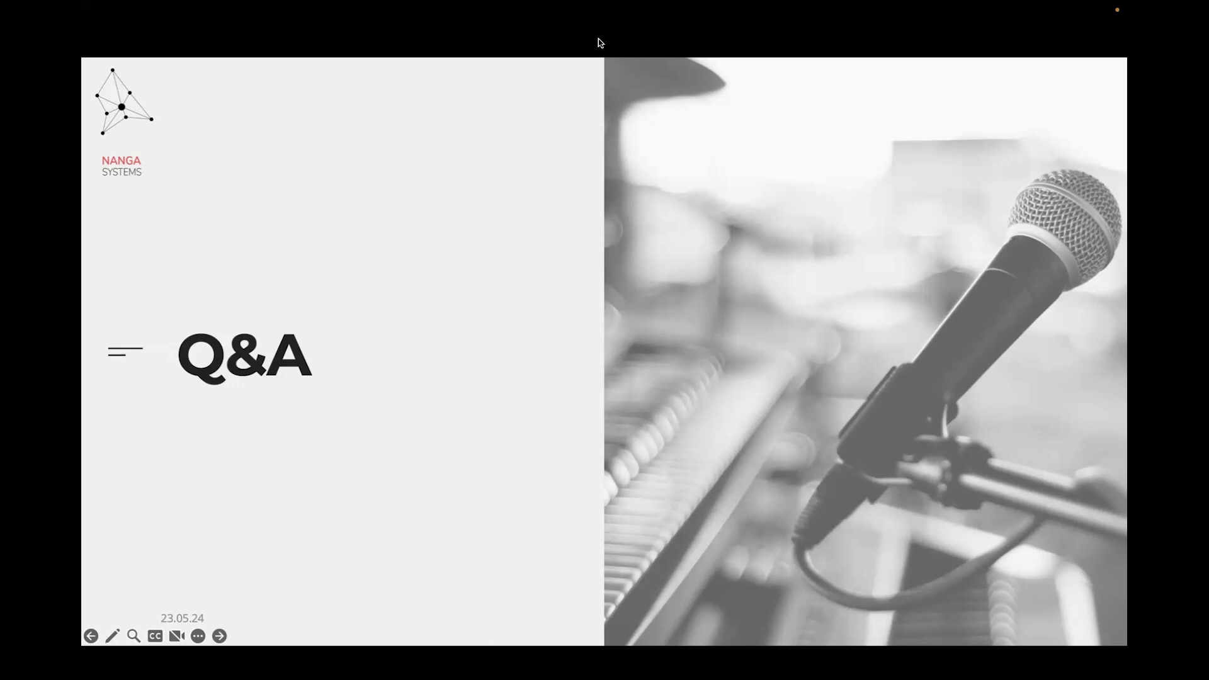
pyautogui.click(875, 247)
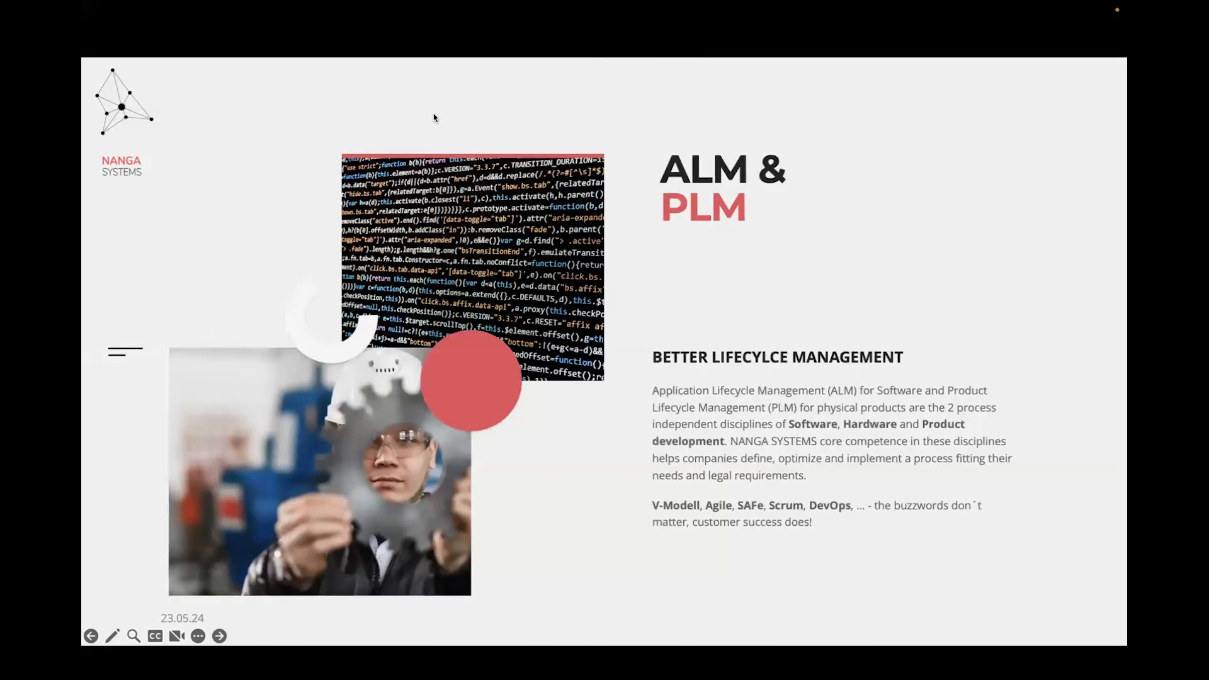
pyautogui.click(661, 297)
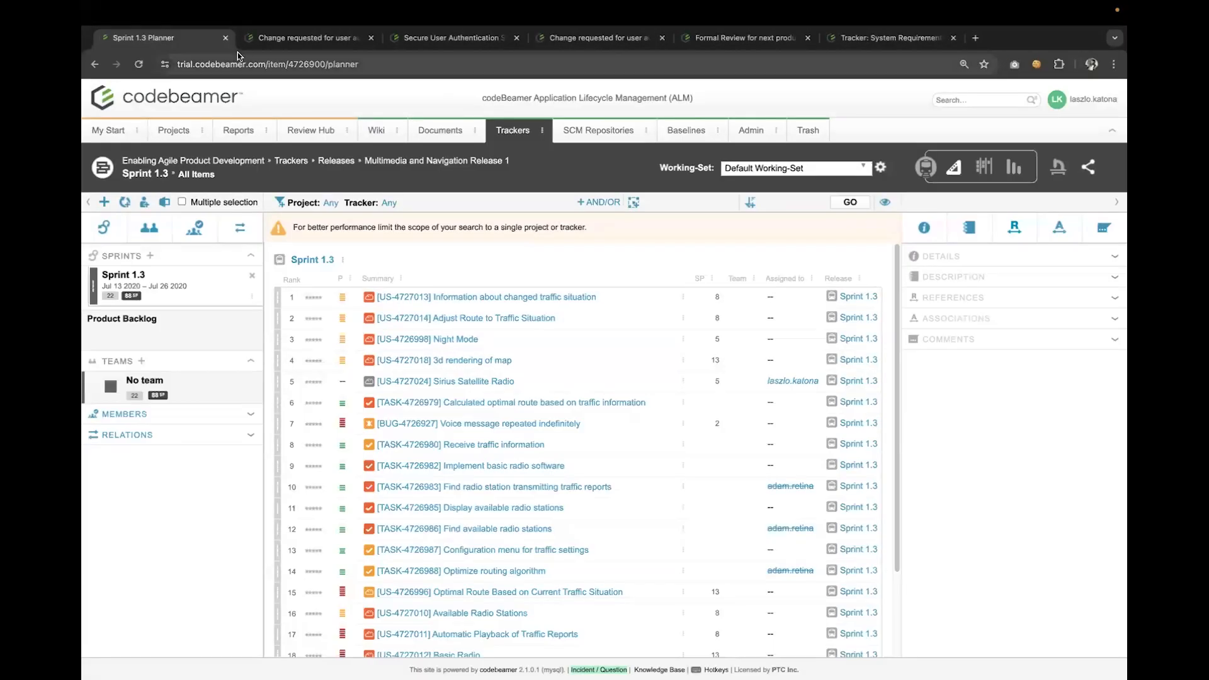
# - From the browser page with the accepted change request, go to the Product Development project and open its User Requirements tracker
pyautogui.click(250, 39)
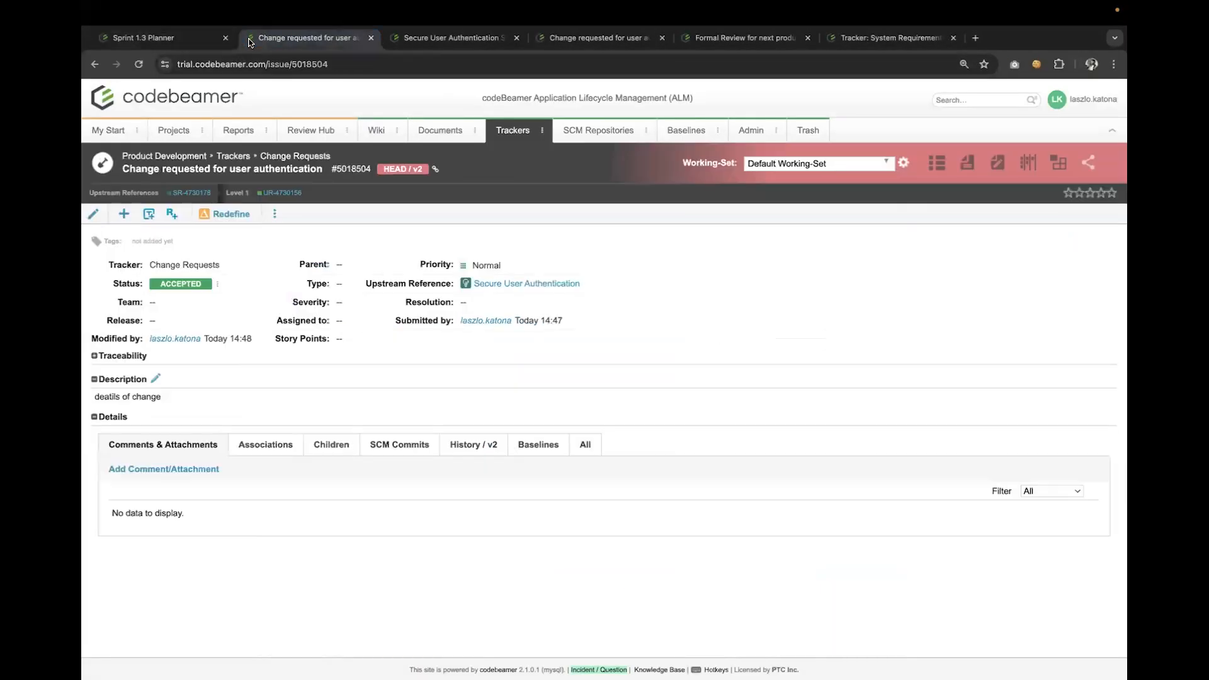
pyautogui.click(187, 134)
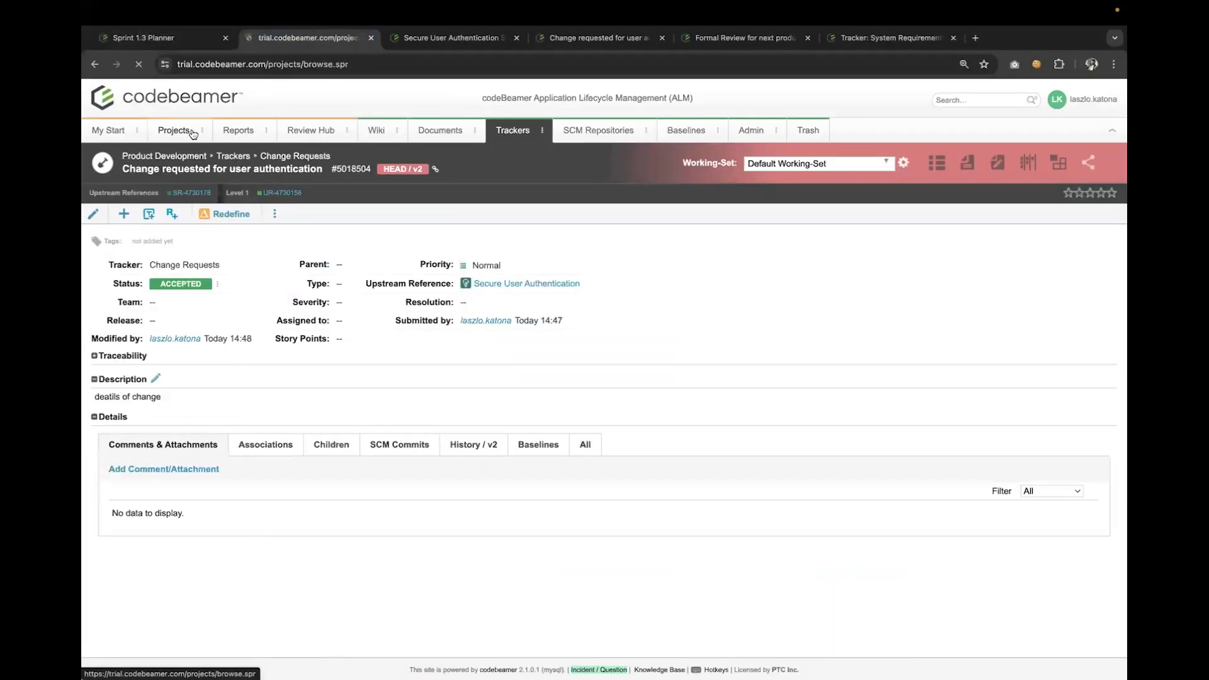
pyautogui.click(367, 316)
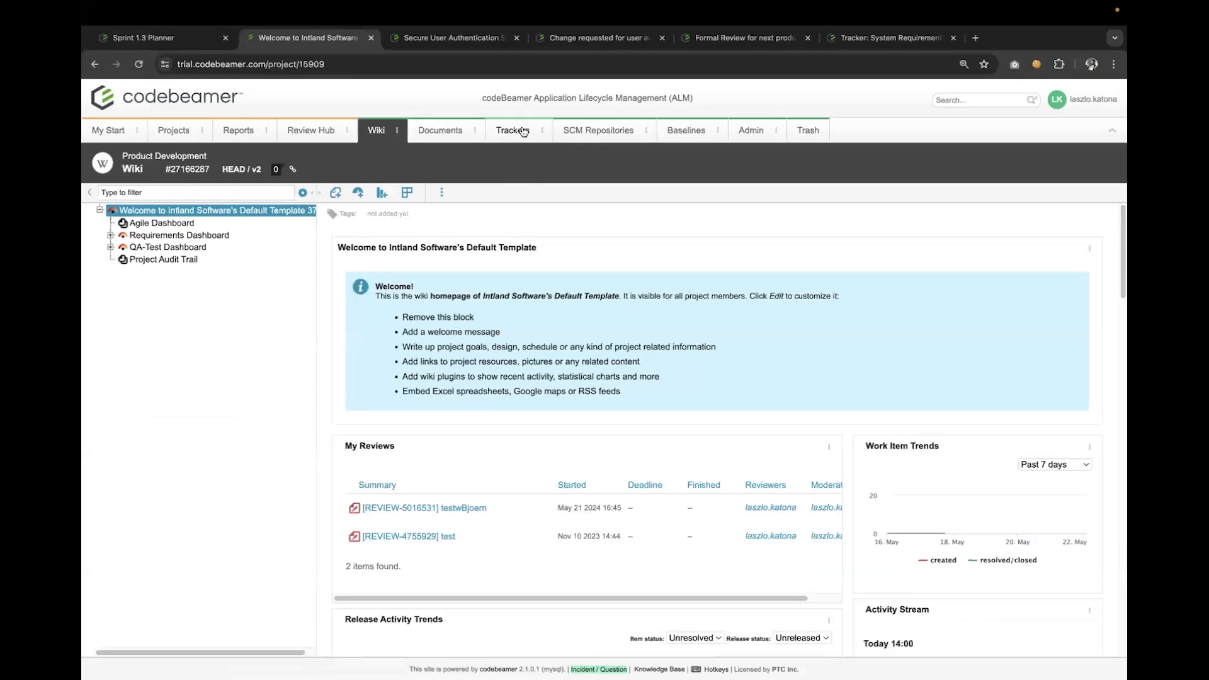
pyautogui.click(512, 130)
pyautogui.click(155, 234)
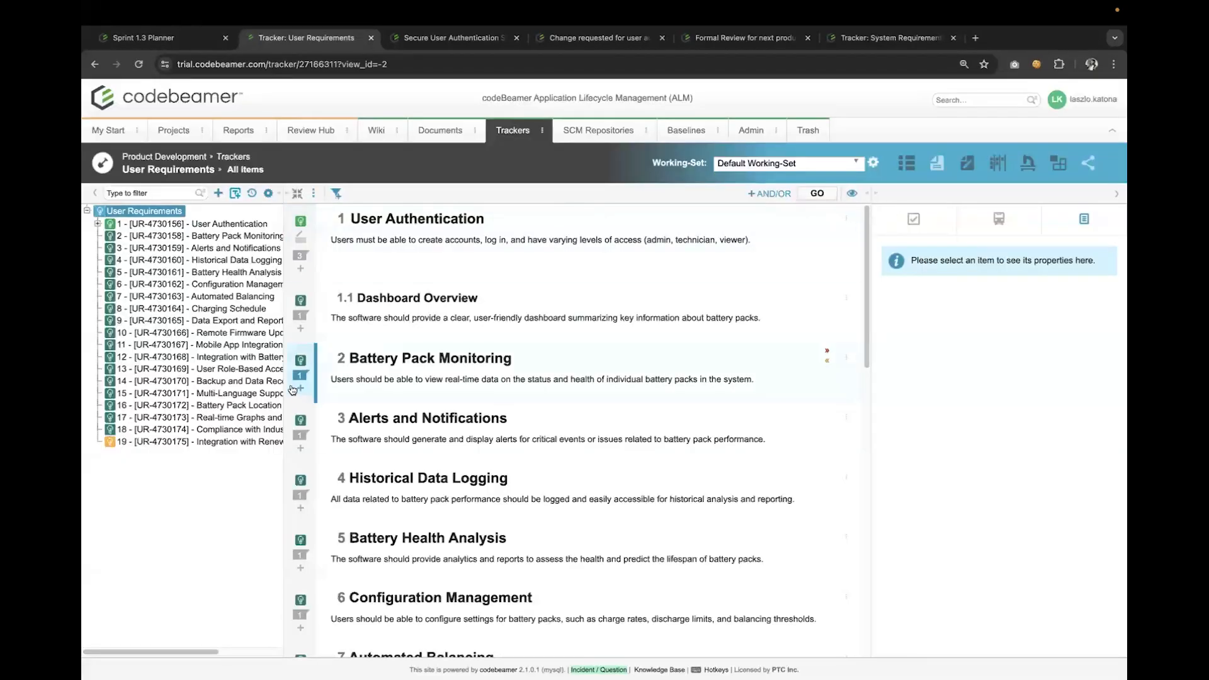
# - Select the Data Export and Reporting requirement and examine its review statistics and details
pyautogui.click(195, 319)
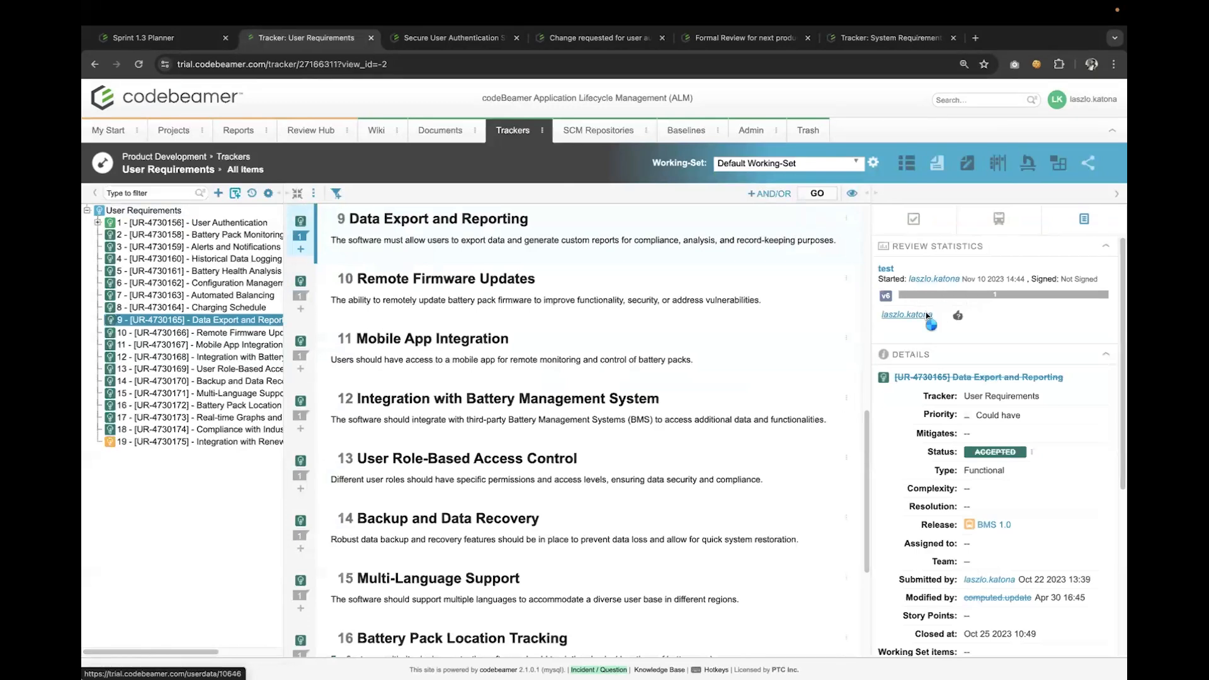
pyautogui.moveTo(927, 316)
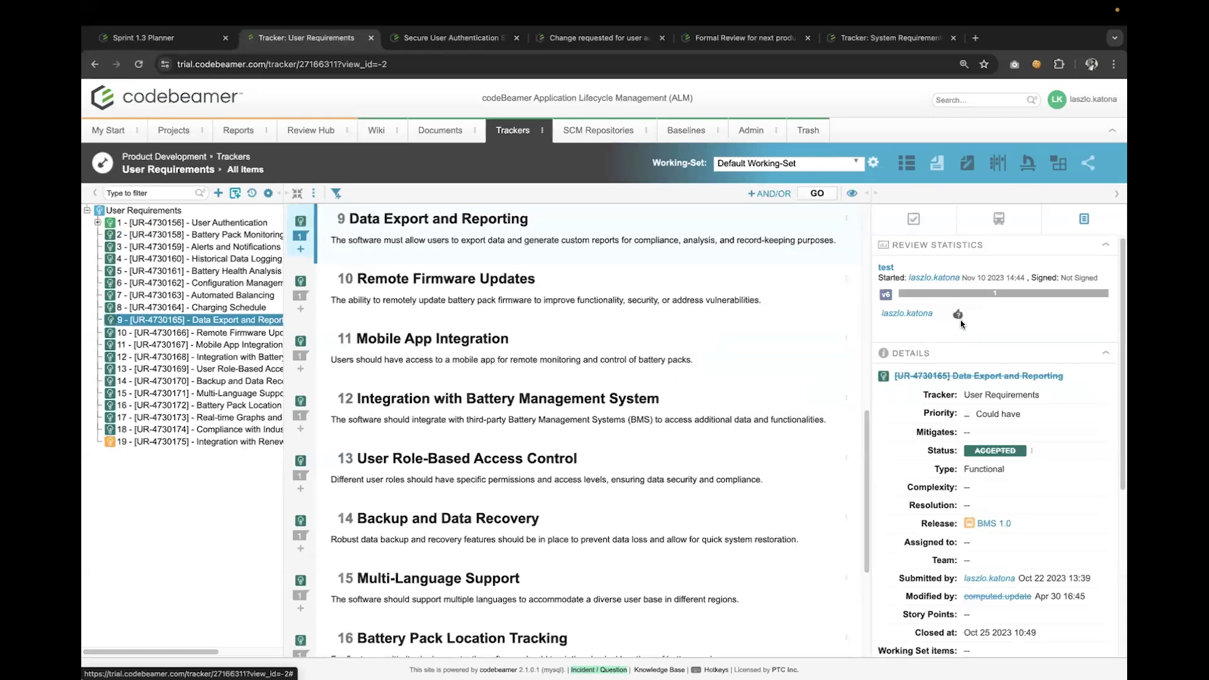
pyautogui.scroll(-1, 961, 326)
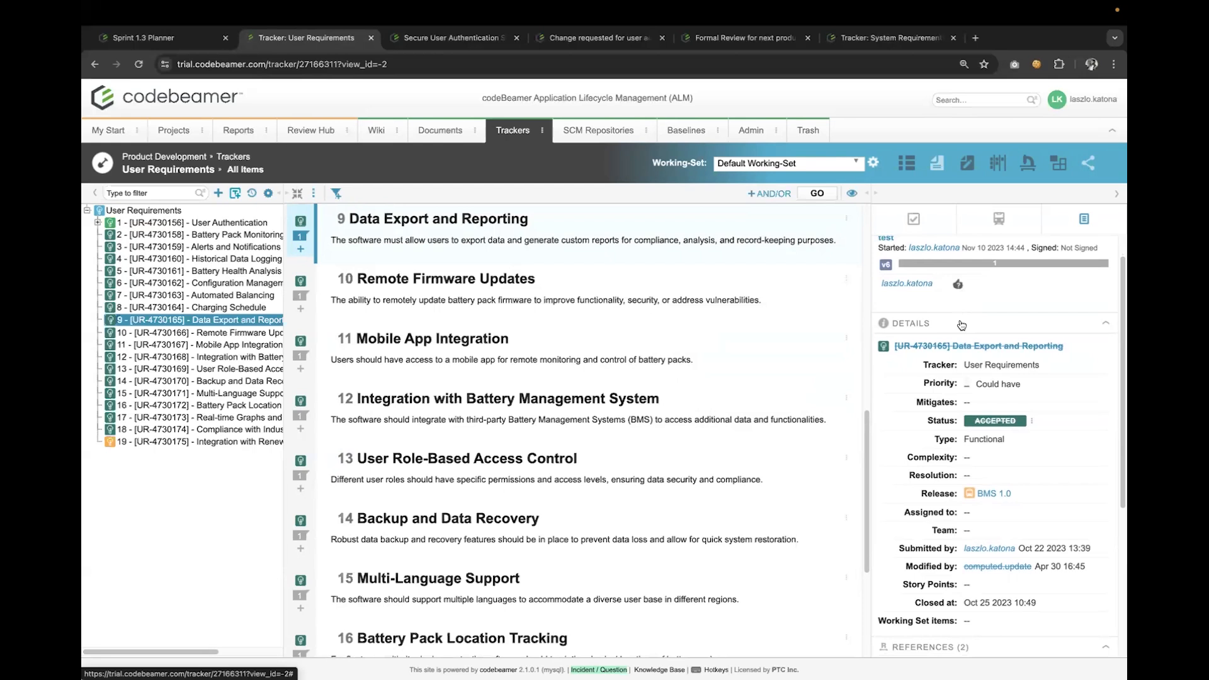
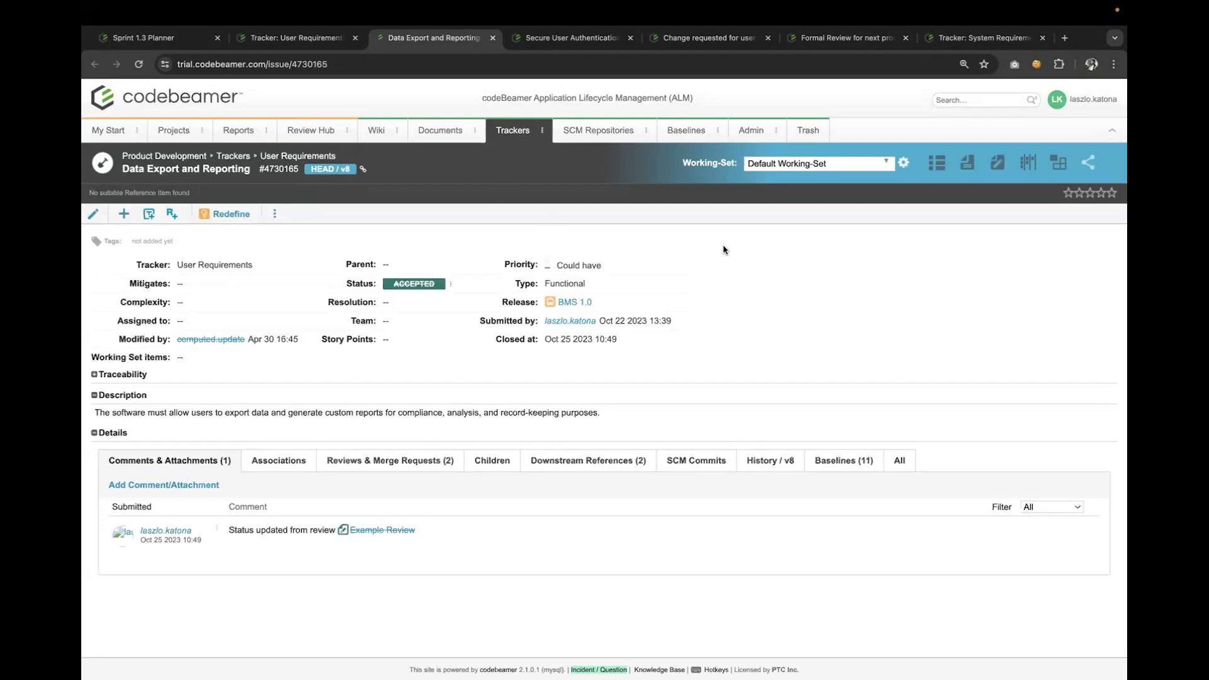
# - Start a new working-set in the Product Development project's trackers and name it "BMS Release 2.0"
pyautogui.click(510, 137)
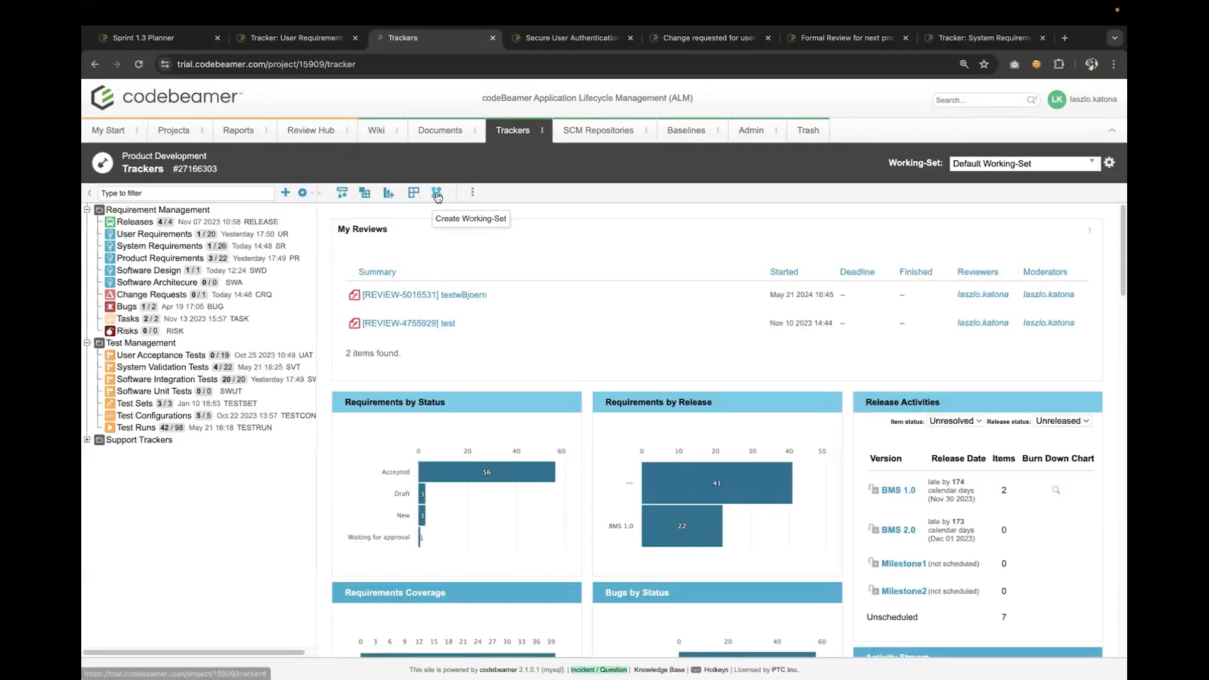
pyautogui.click(437, 192)
pyautogui.click(493, 343)
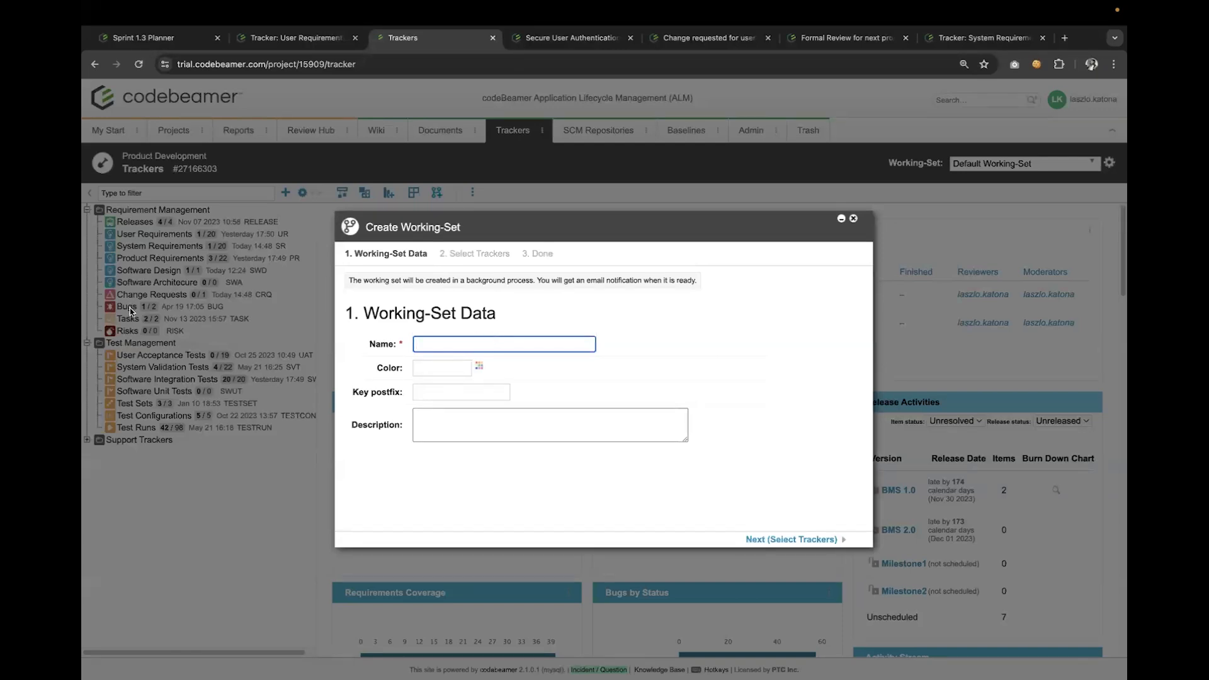
pyautogui.write('Release 2.0')
pyautogui.click(415, 343)
pyautogui.write('M')
pyautogui.press('BackSpace')
pyautogui.write('BMS')
pyautogui.click(773, 540)
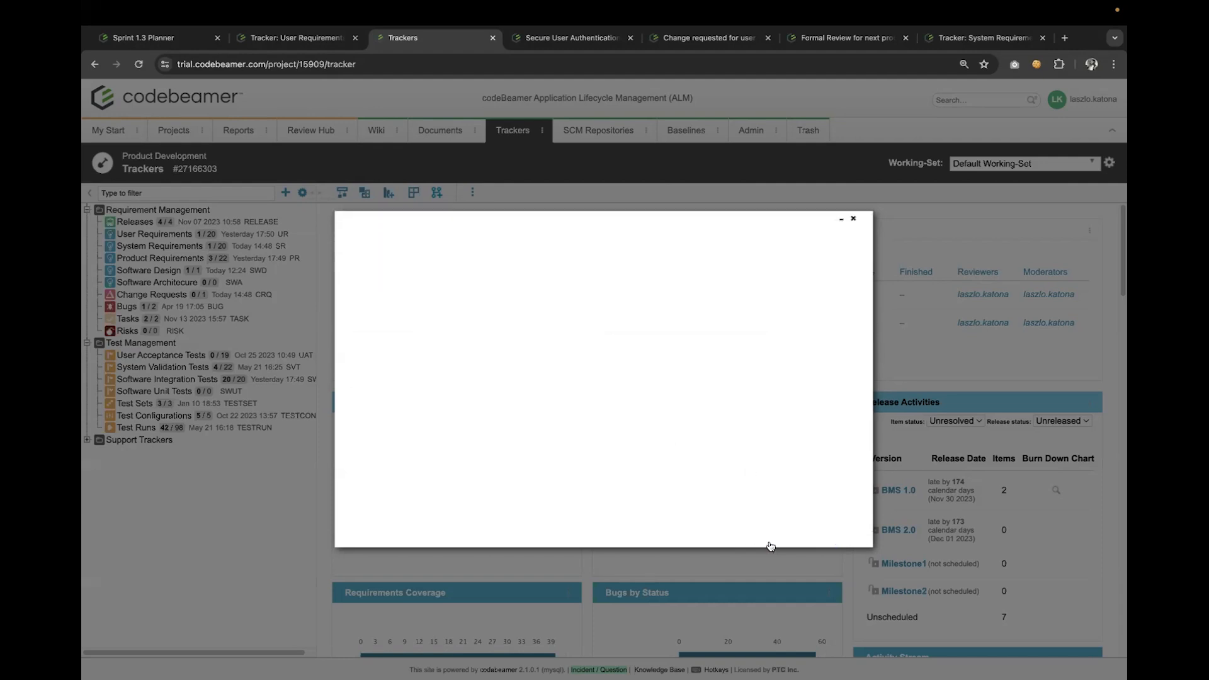
# - Stop sharing the Product Requirements, Software Architecture and Software Design trackers so they are branched from HEAD
pyautogui.scroll(-2, 467, 365)
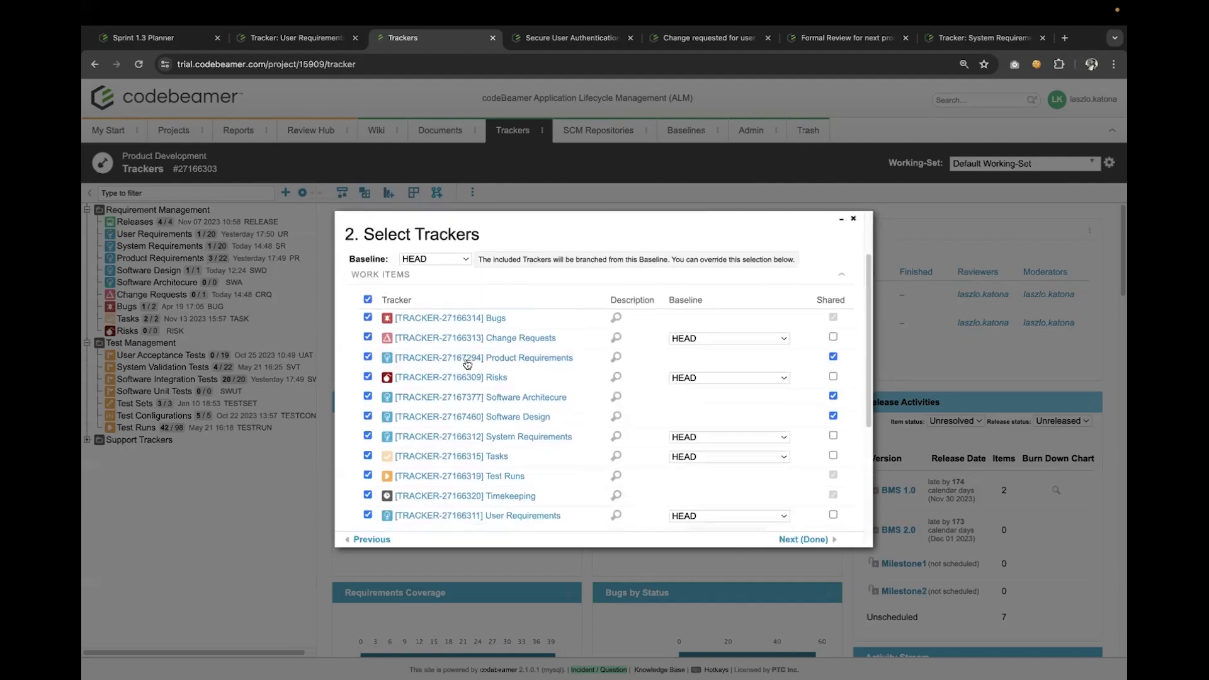
pyautogui.click(833, 356)
pyautogui.click(832, 396)
pyautogui.click(832, 417)
# - Stop sharing the Software Integration Tests, Software Unit Tests and System Validation Tests trackers, and create the working-set
pyautogui.scroll(-4, 833, 421)
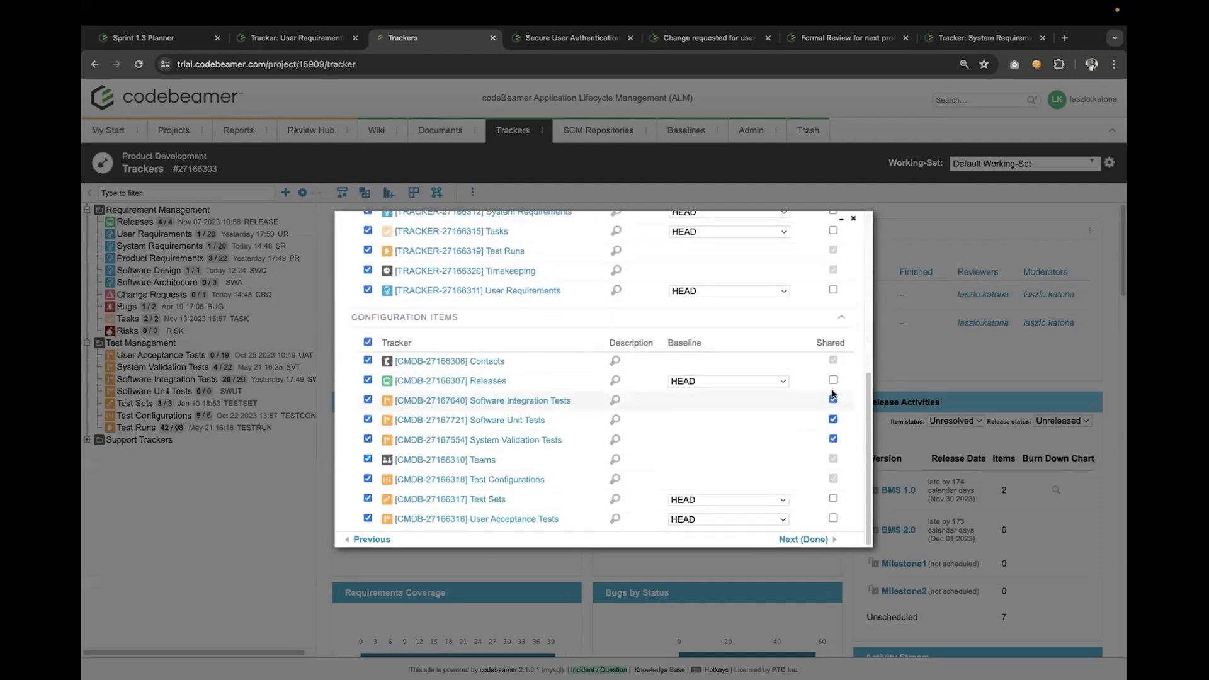
pyautogui.click(832, 400)
pyautogui.click(833, 420)
pyautogui.click(832, 439)
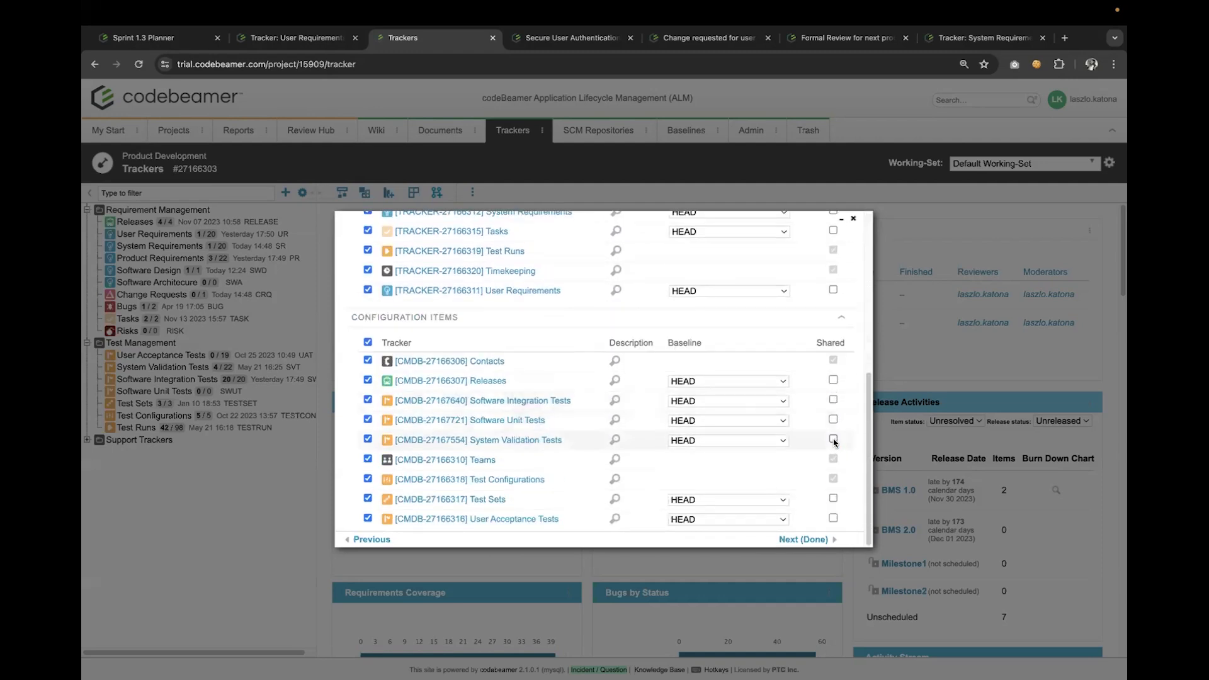
pyautogui.scroll(5, 831, 453)
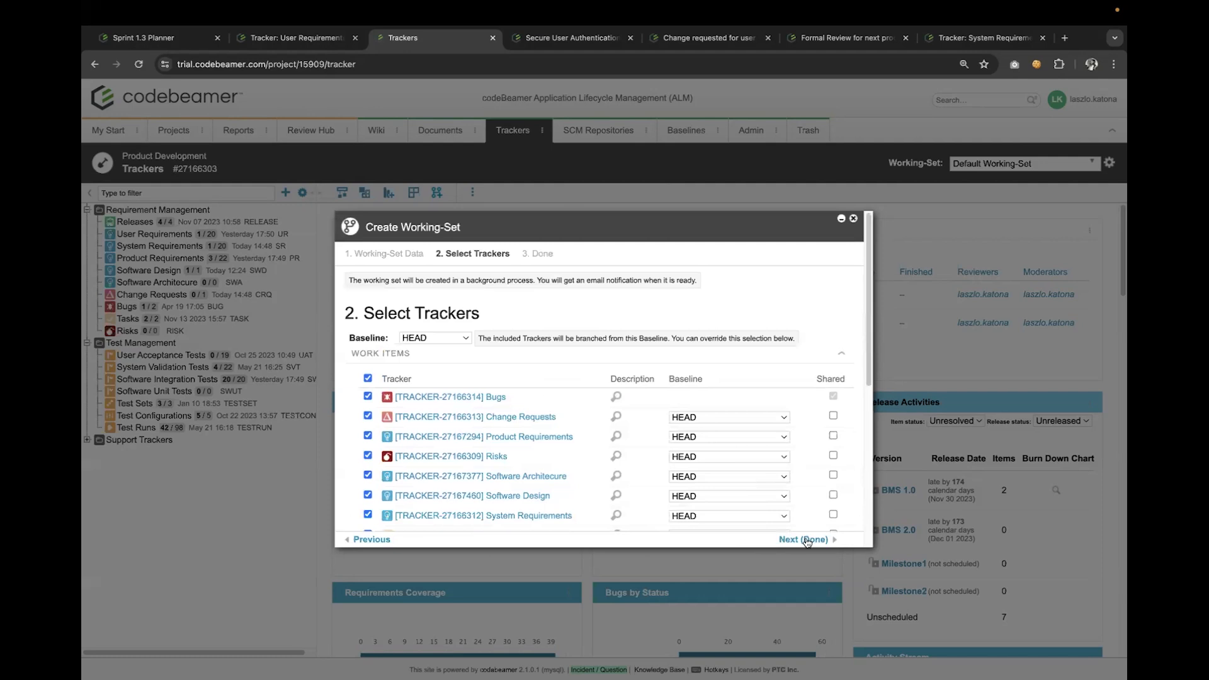
pyautogui.click(807, 540)
pyautogui.click(807, 540)
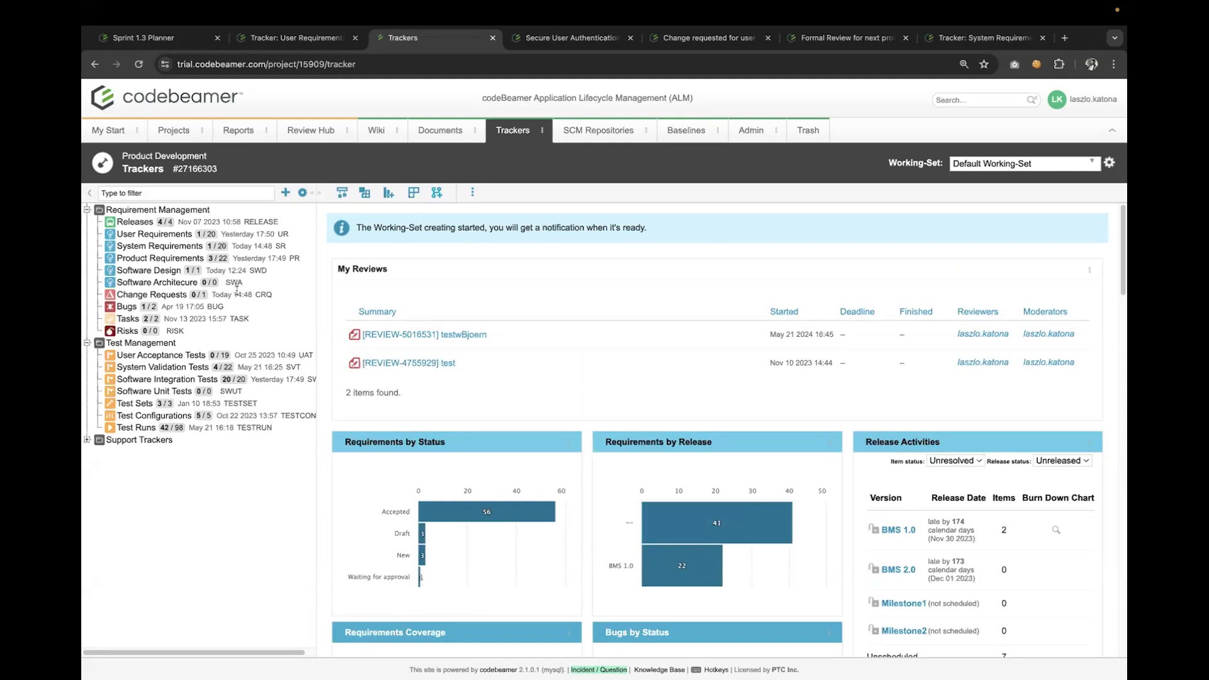
# - Switch the project to the BMS Release 2.0 working-set and open its User Requirements tracker, accepting the switch
pyautogui.moveTo(237, 290)
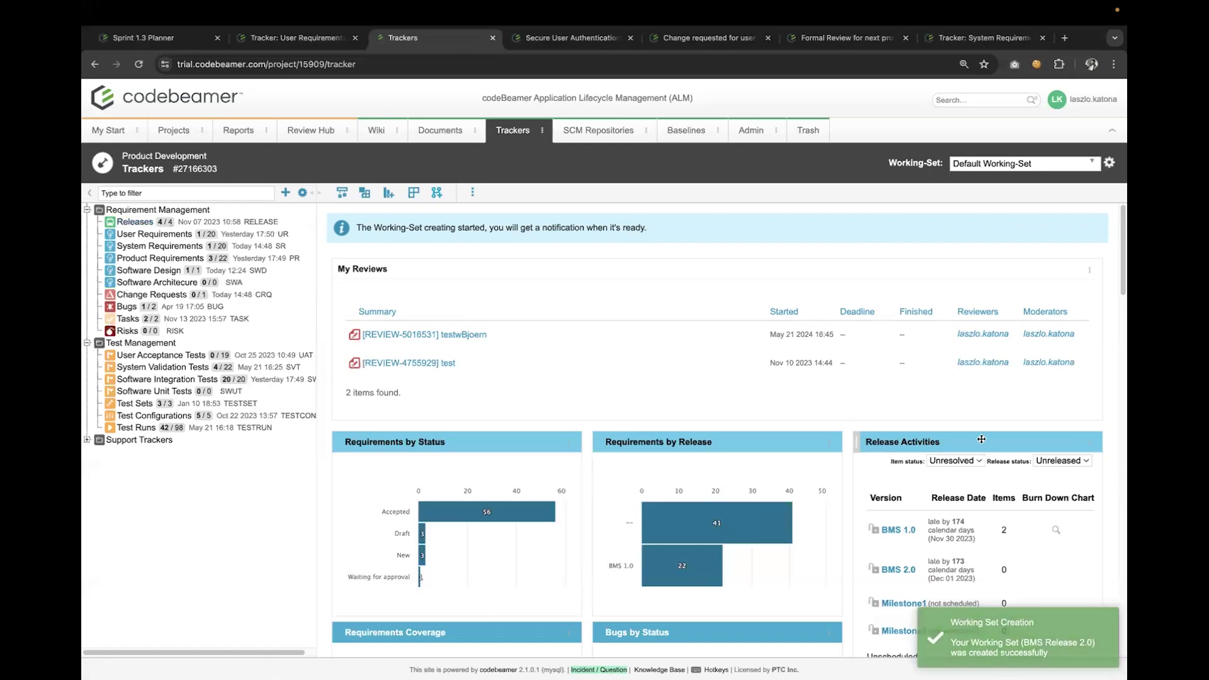
pyautogui.press('super+r')
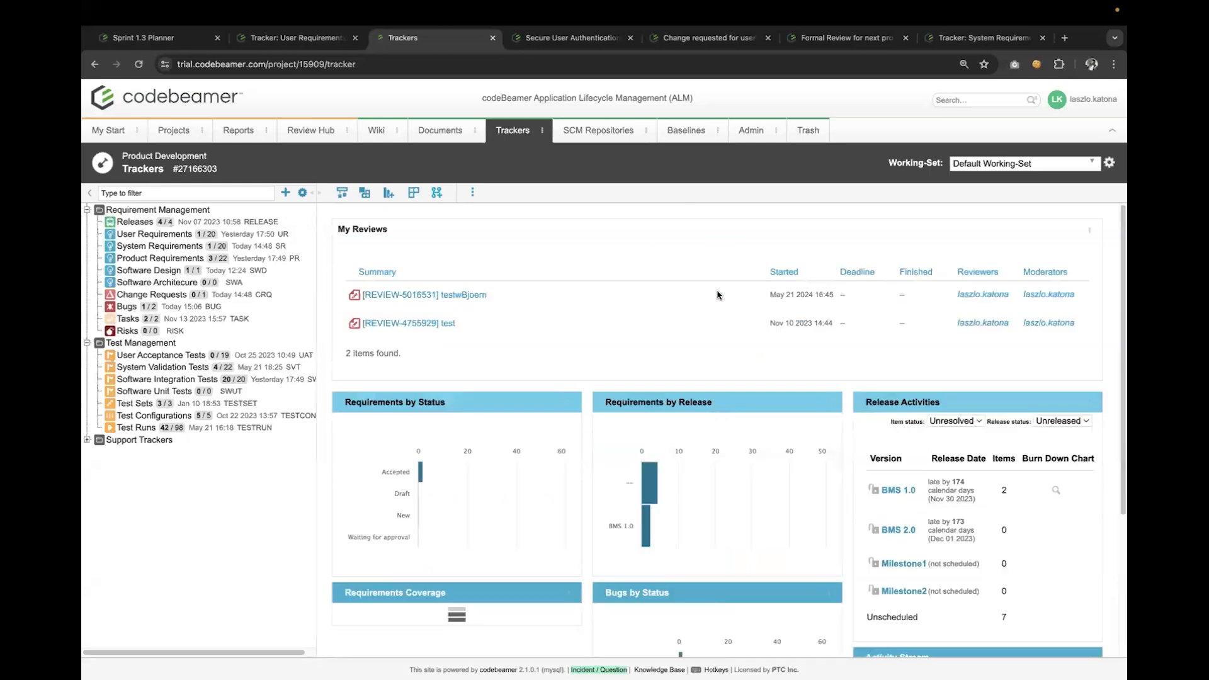
pyautogui.click(1001, 175)
pyautogui.click(987, 220)
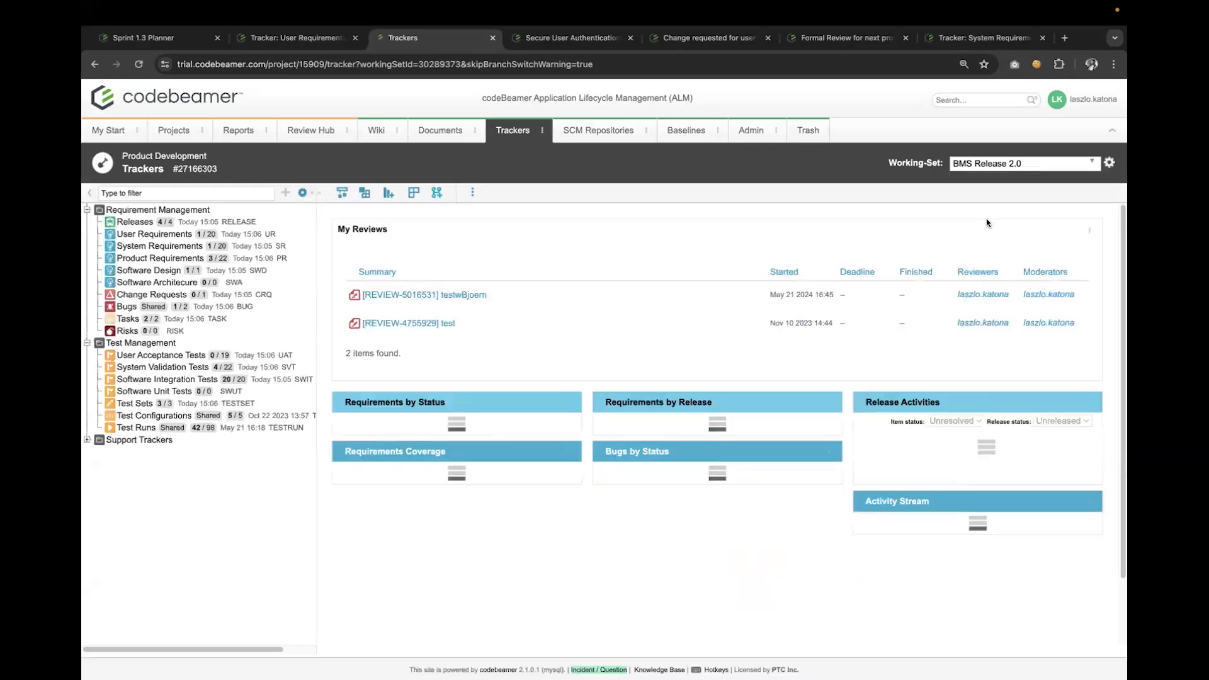
pyautogui.click(155, 236)
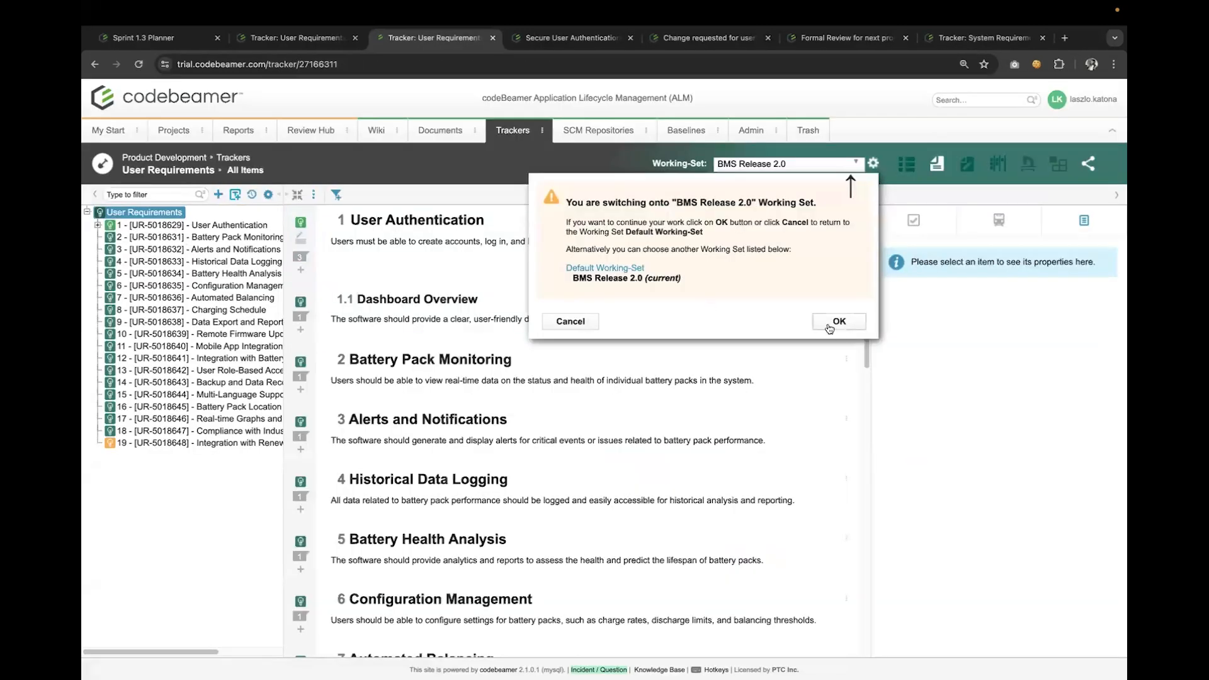
pyautogui.click(837, 322)
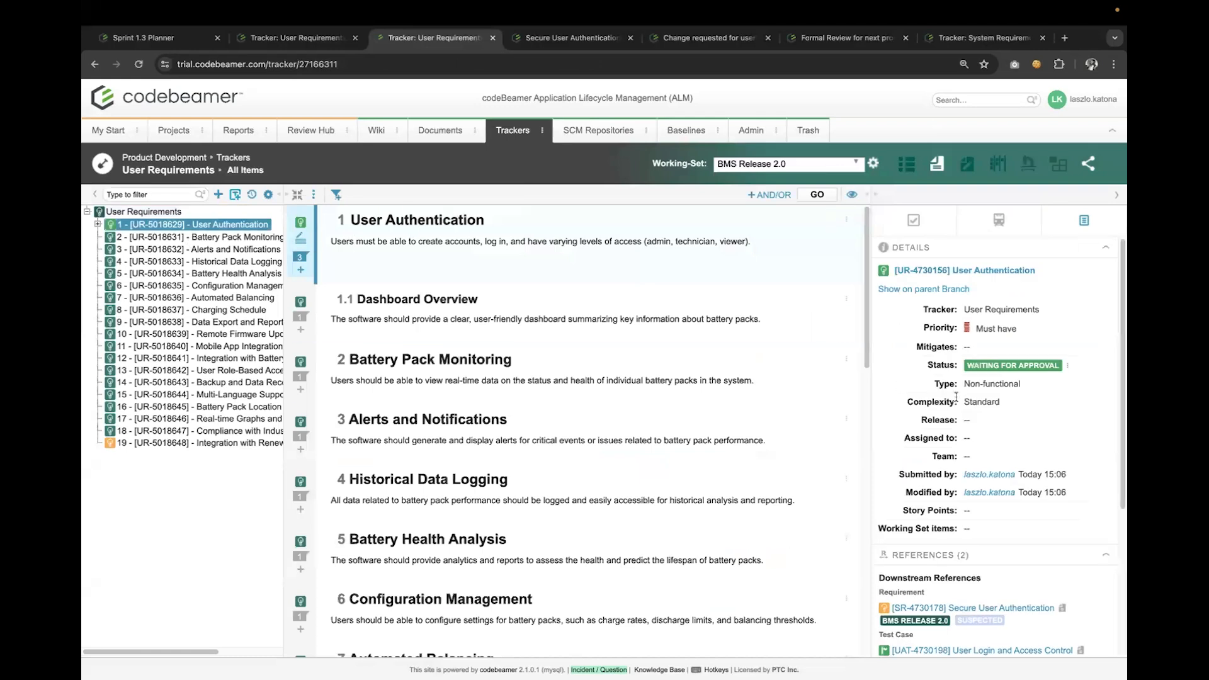
# - Try to replace "varying levels of access" with "MFA" in the User Authentication requirement's description and save it
pyautogui.doubleClick(610, 242)
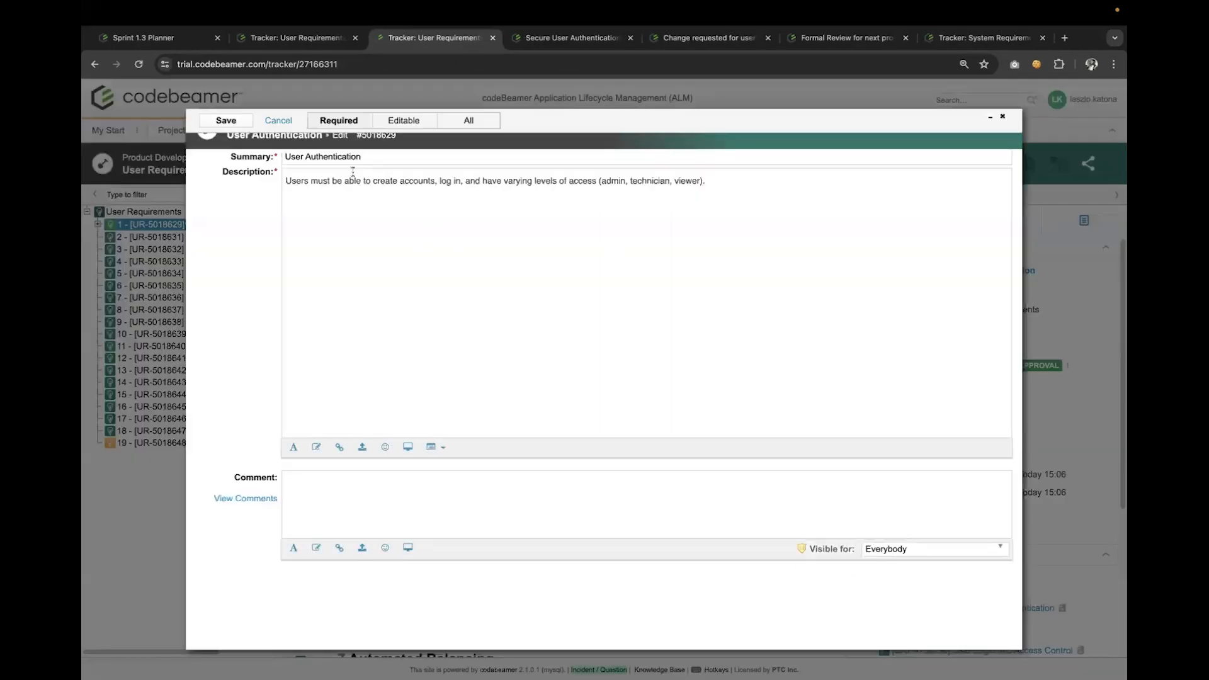
pyautogui.click(726, 194)
pyautogui.moveTo(596, 181); pyautogui.dragTo(507, 181)
pyautogui.press('BackSpace')
pyautogui.write('MFA')
pyautogui.click(246, 122)
# - Assign the User Authentication requirement to the project member and try to save it
pyautogui.click(326, 228)
pyautogui.write('las')
pyautogui.click(312, 258)
pyautogui.click(245, 169)
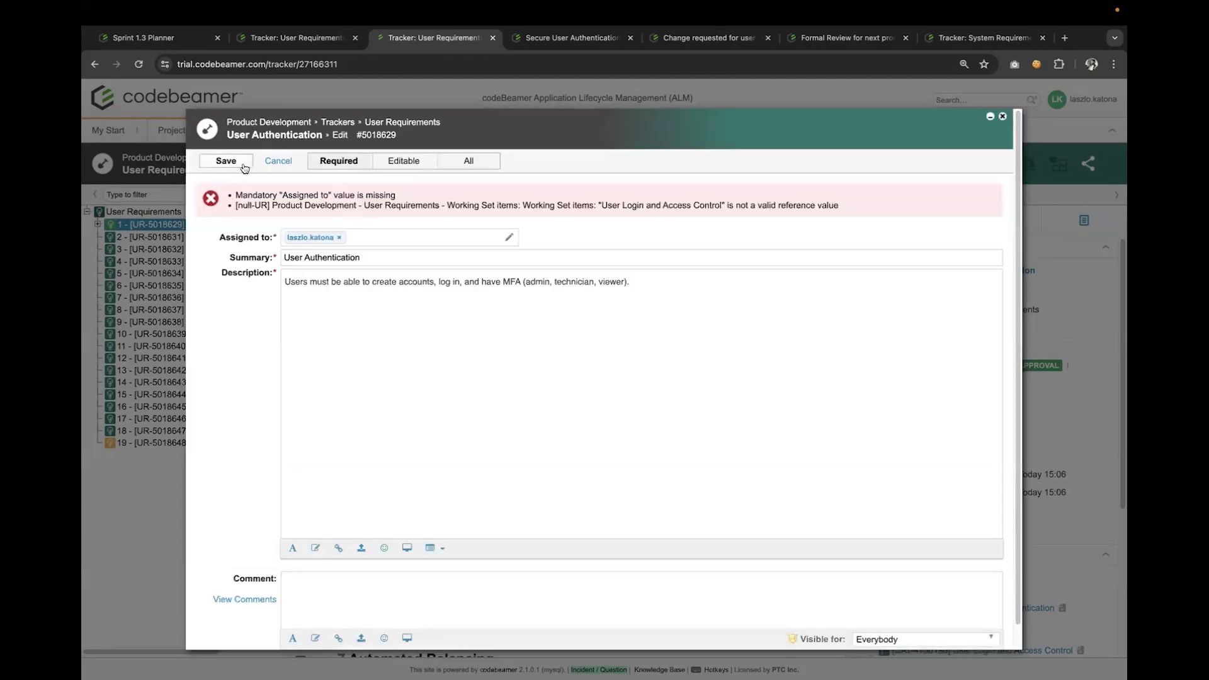
# - Show all editable fields of the User Authentication requirement, remove its assignee and try to save it again
pyautogui.click(377, 249)
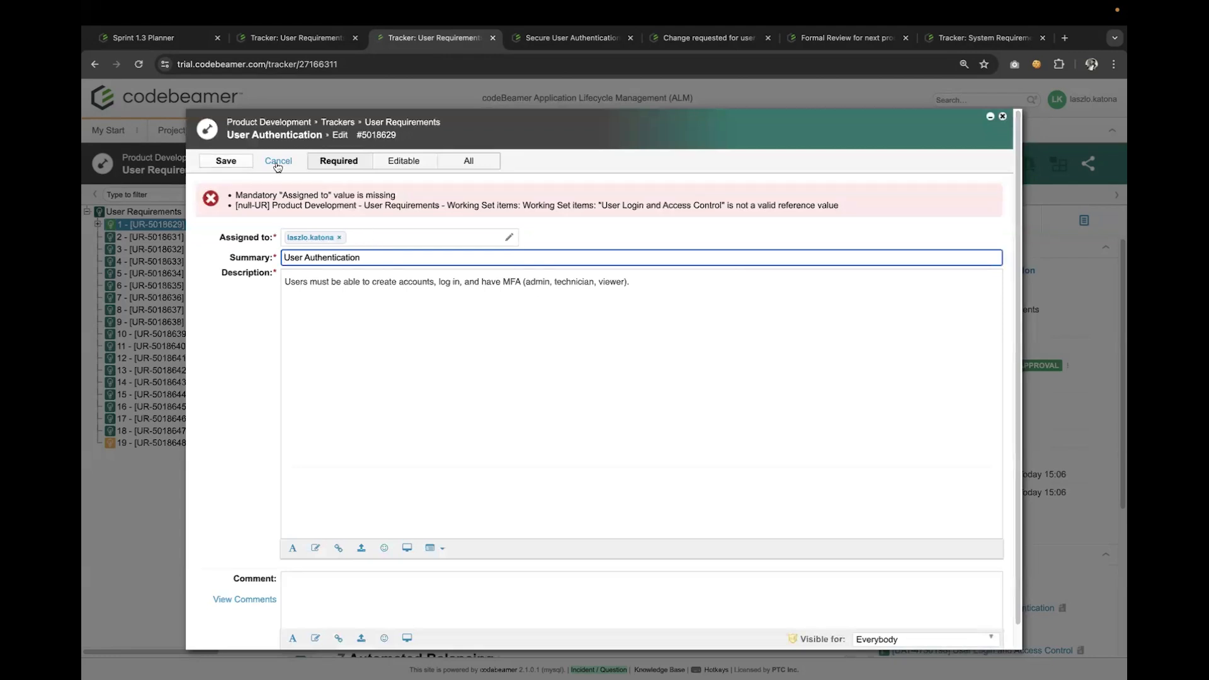
pyautogui.scroll(-1, 382, 346)
pyautogui.scroll(1, 280, 165)
pyautogui.click(390, 160)
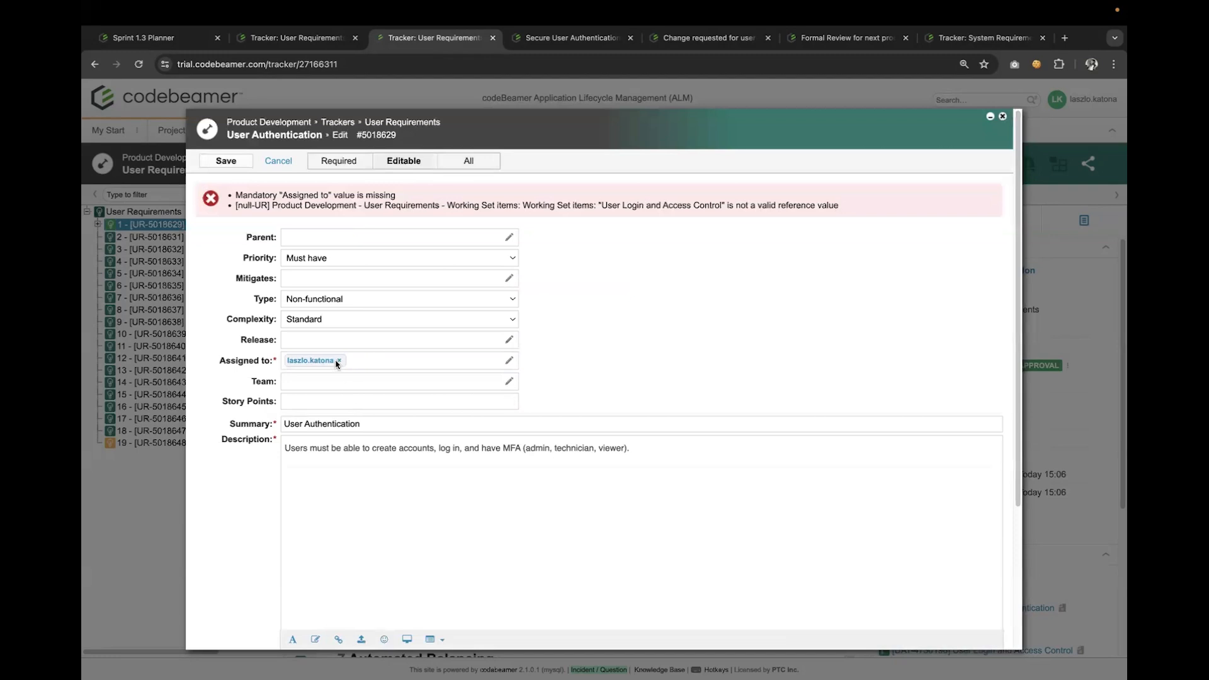
pyautogui.click(339, 361)
pyautogui.click(233, 162)
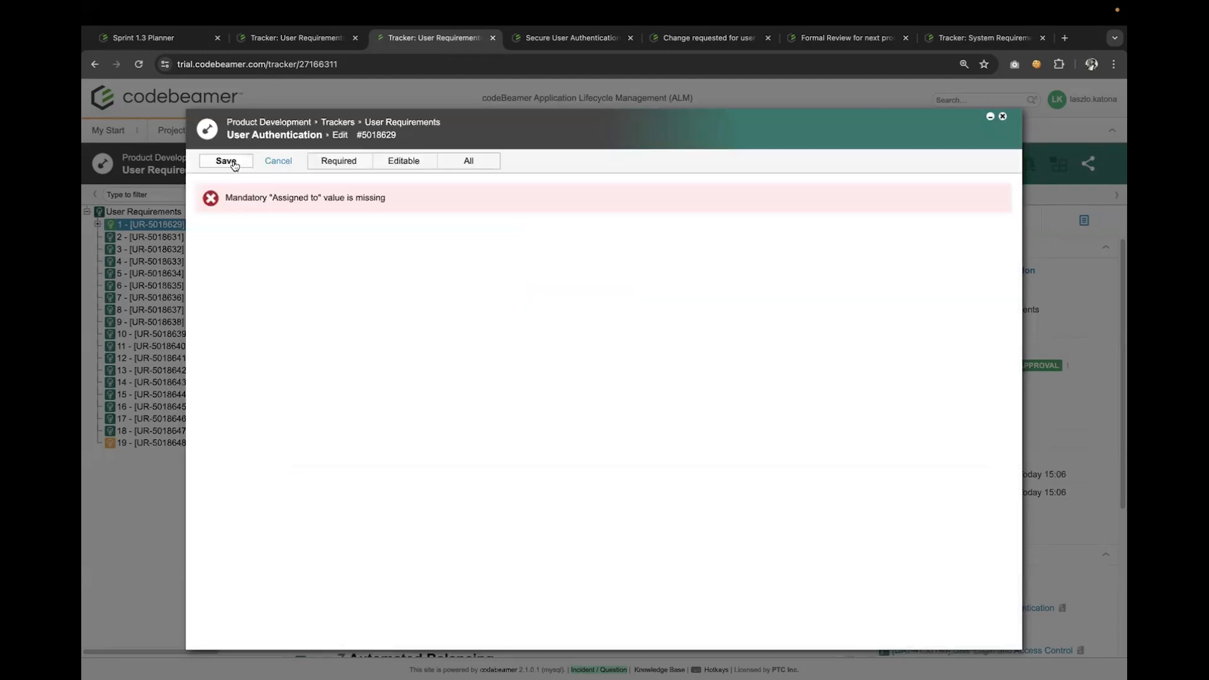
# - Assign the User Authentication requirement to the listed member and all roles, try to save it, and cancel the edit
pyautogui.click(328, 356)
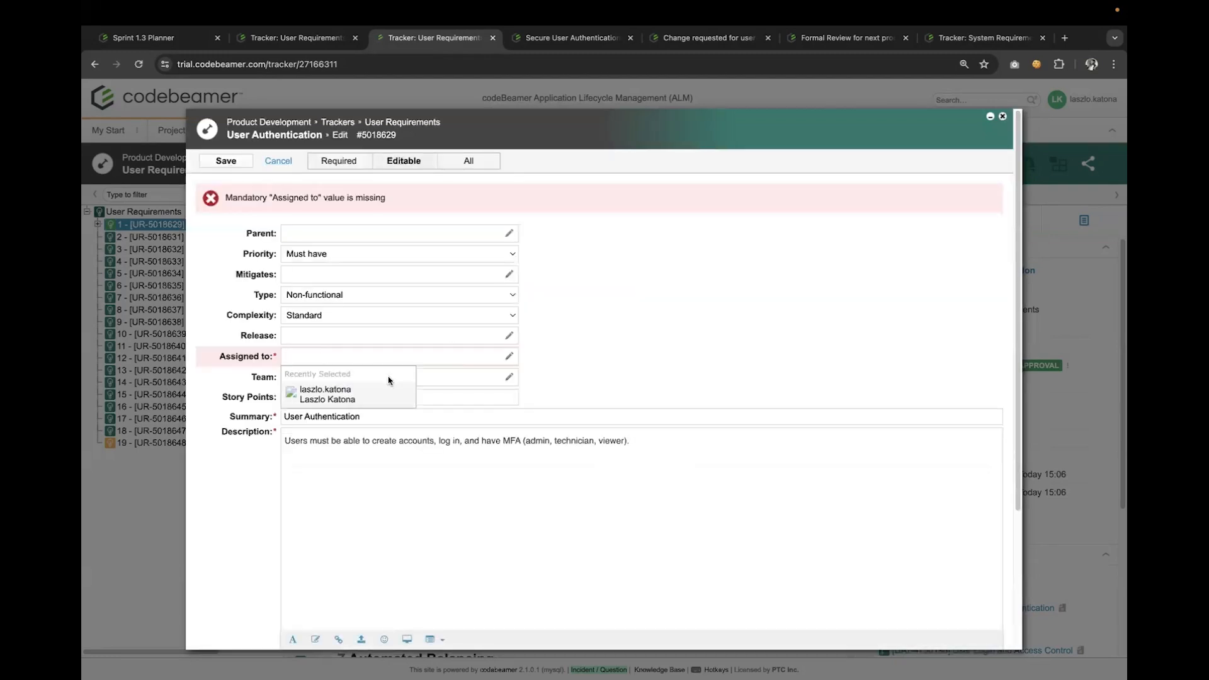
pyautogui.click(509, 357)
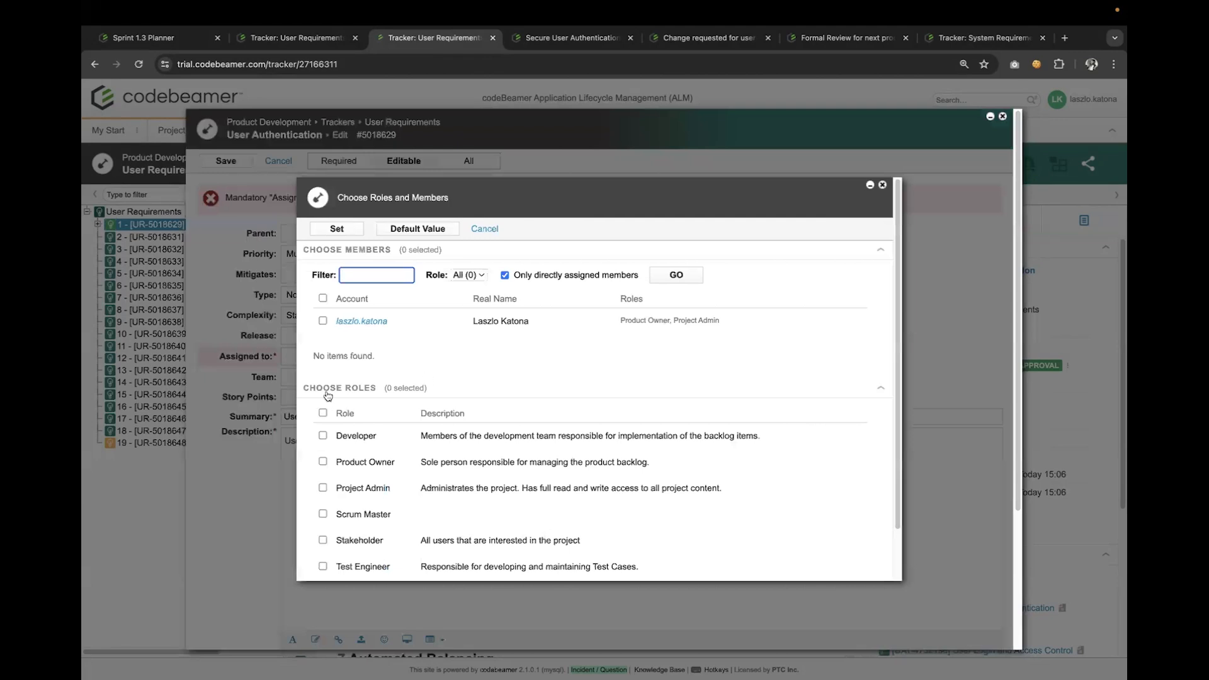
pyautogui.click(322, 320)
pyautogui.click(322, 413)
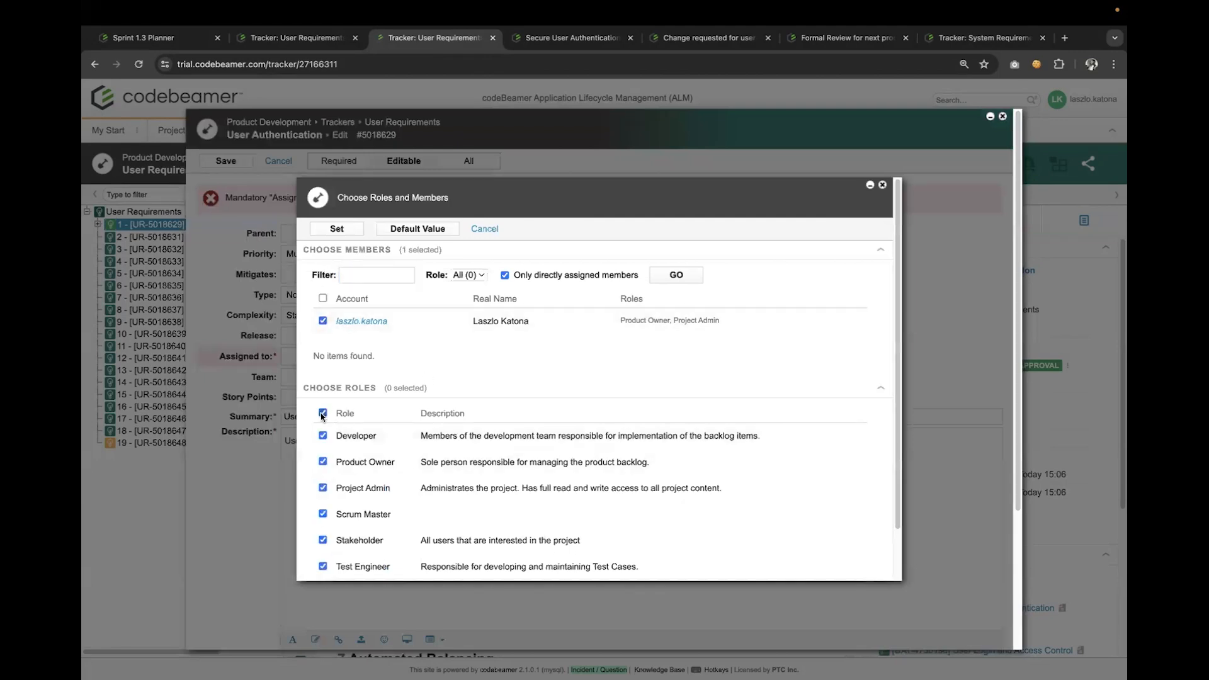
pyautogui.click(337, 228)
pyautogui.click(227, 163)
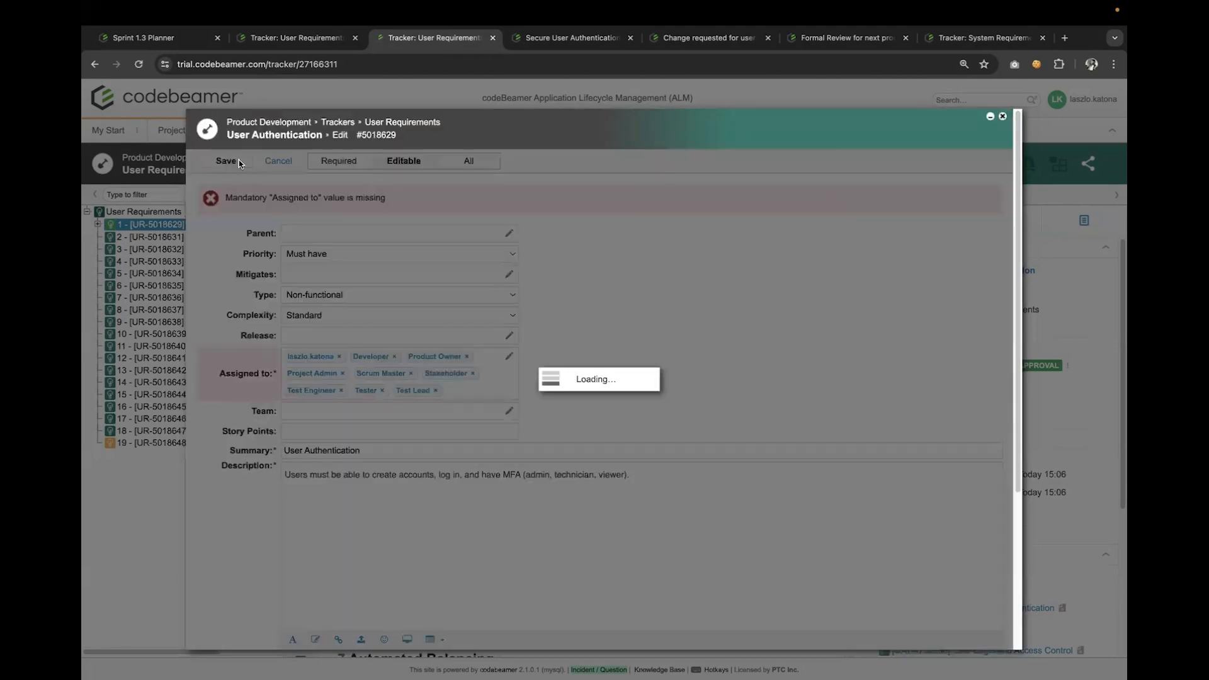
pyautogui.click(285, 162)
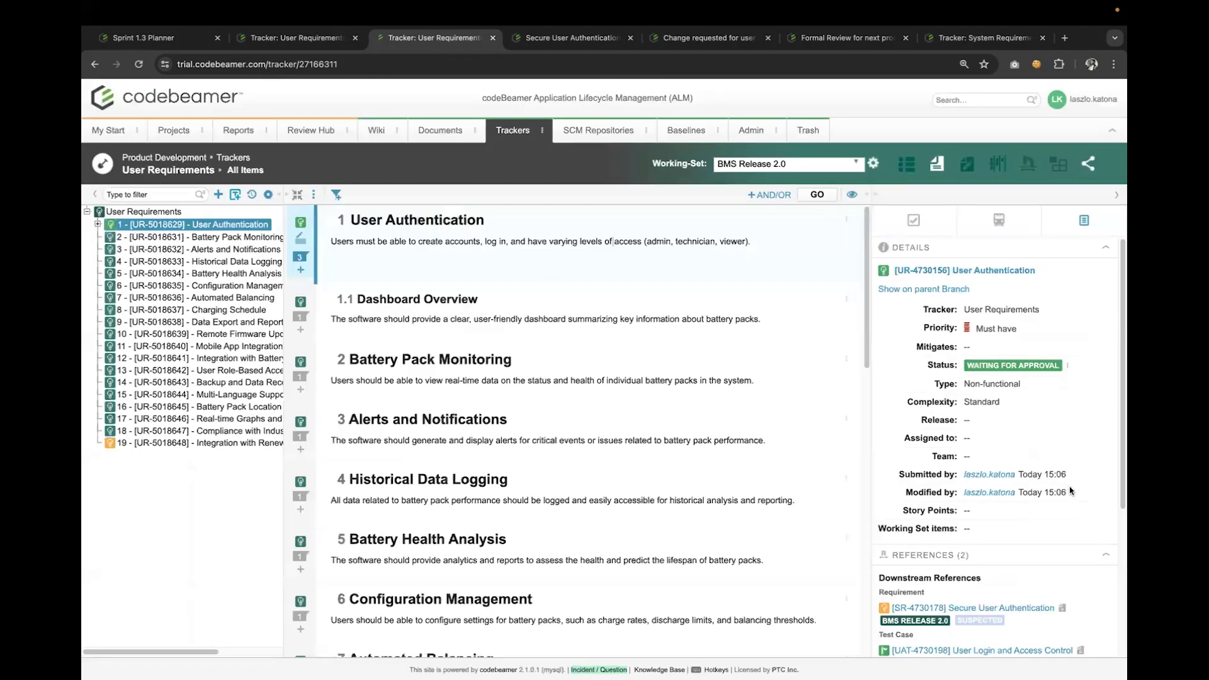
# - Open the Integration with Renewable Energy Sources requirement for inline editing and discard the edit
pyautogui.click(165, 445)
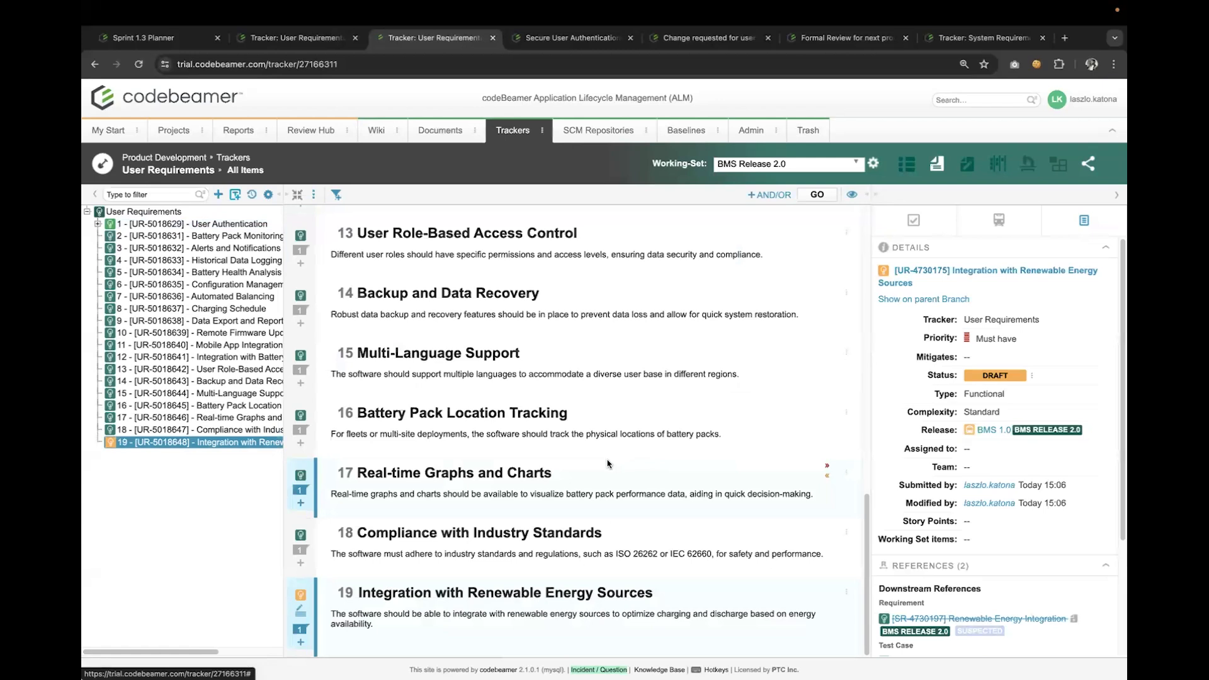
pyautogui.doubleClick(471, 606)
pyautogui.click(398, 647)
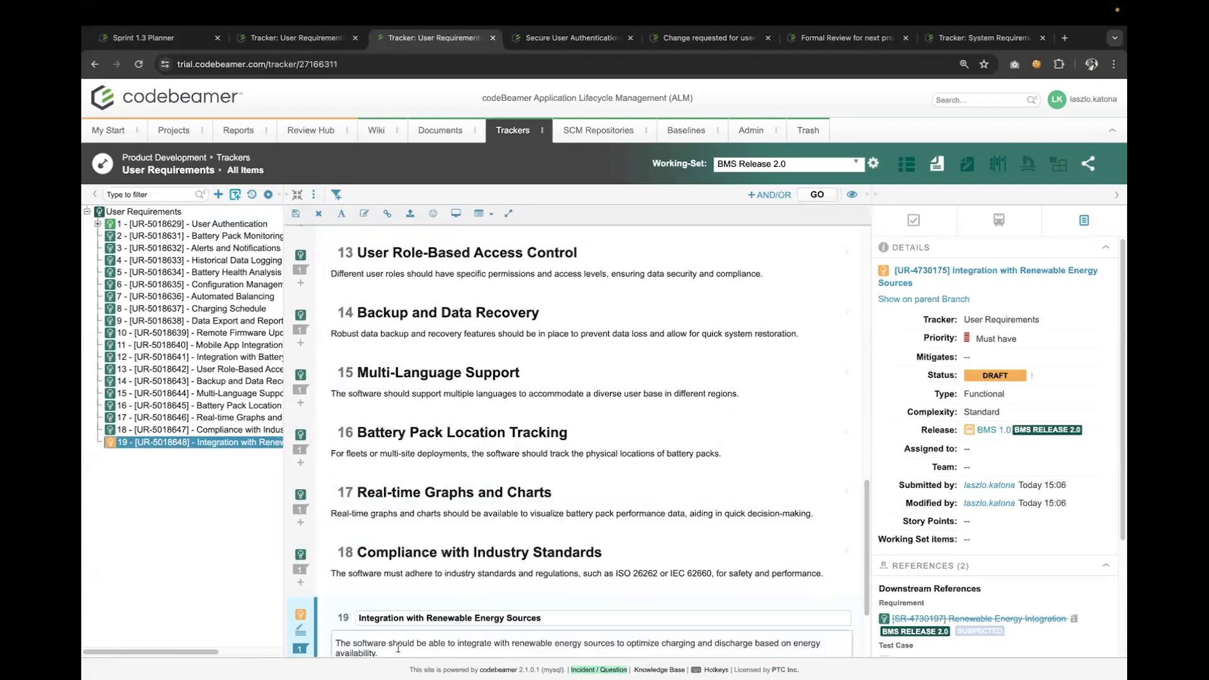
pyautogui.click(316, 214)
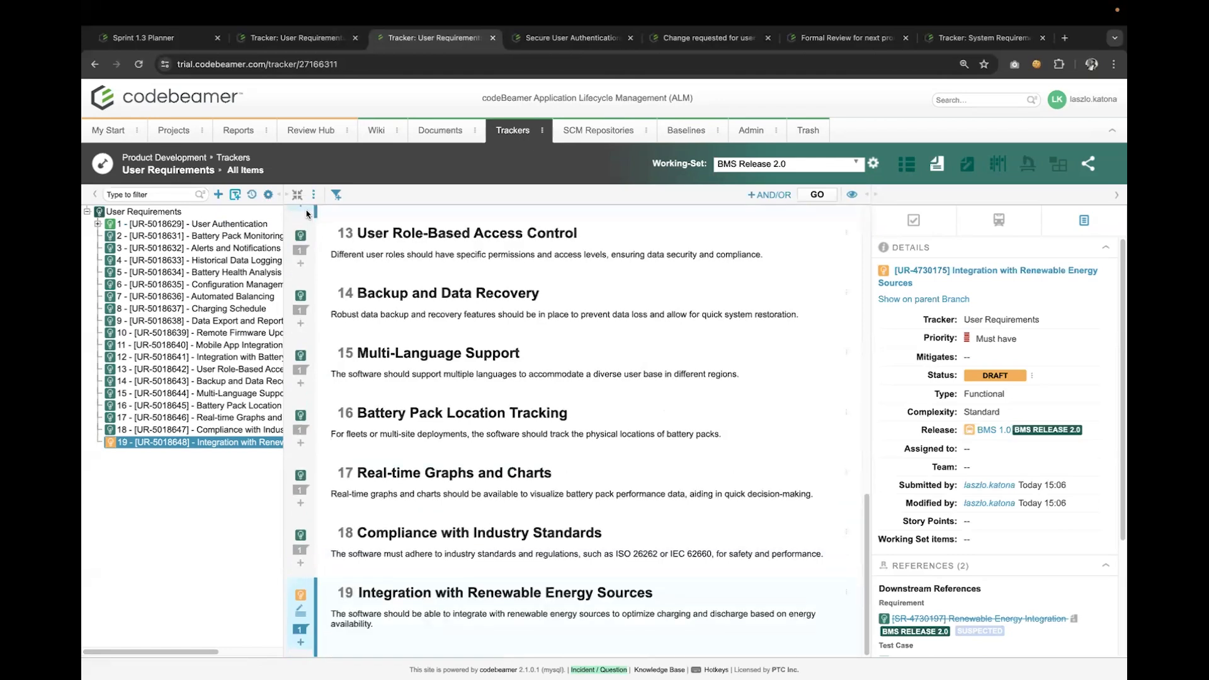
pyautogui.doubleClick(389, 630)
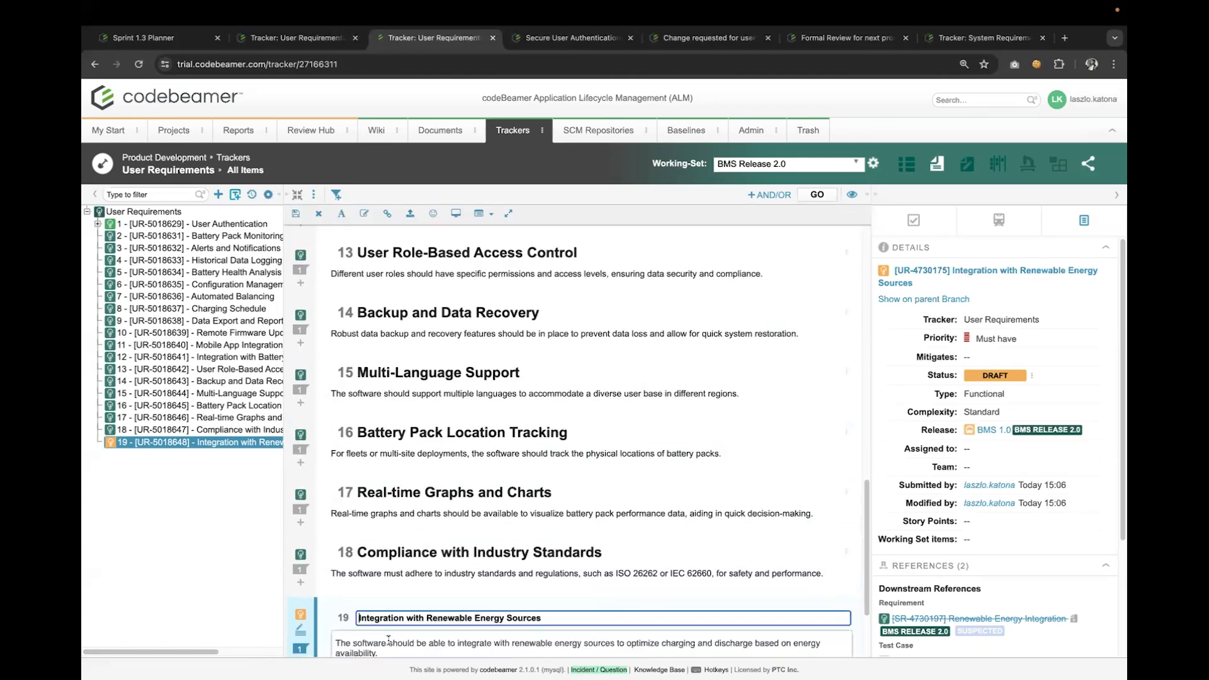
pyautogui.click(1021, 338)
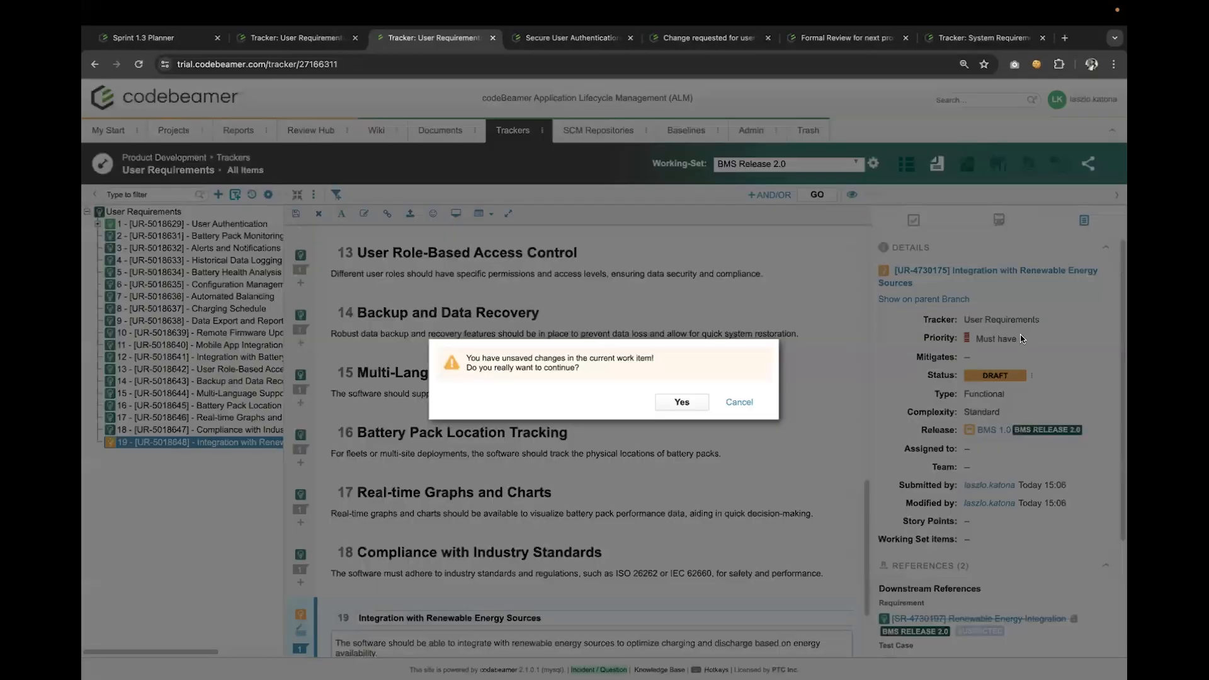
pyautogui.click(743, 402)
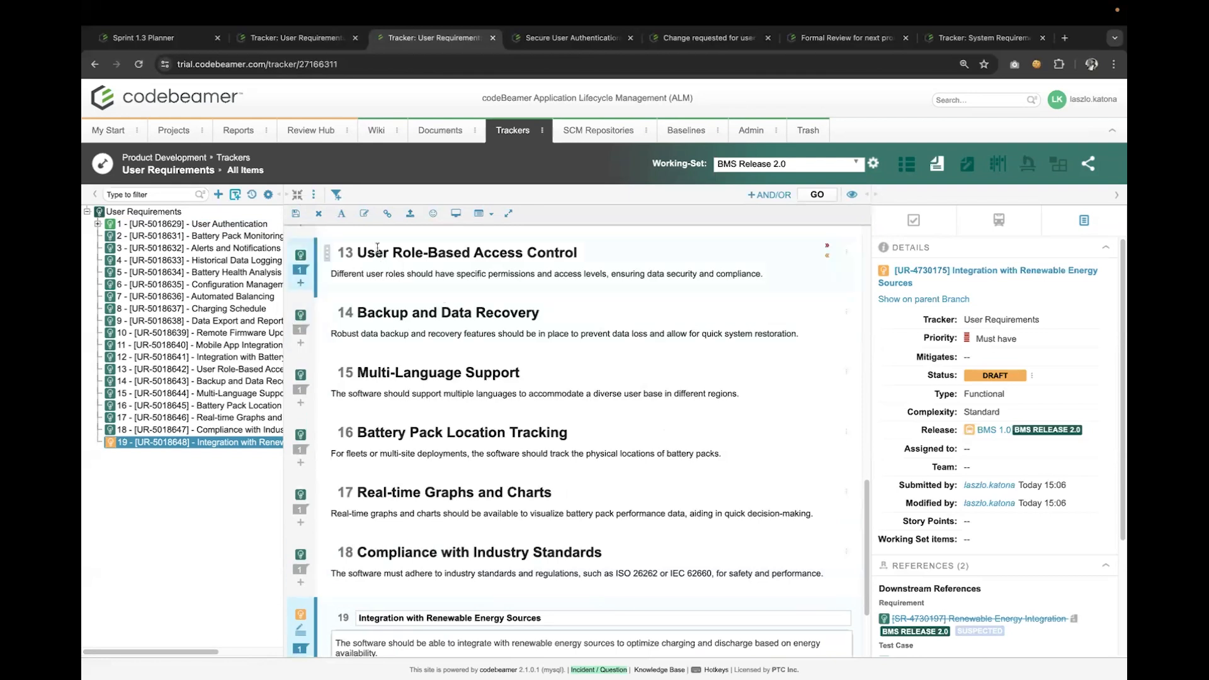
pyautogui.click(318, 213)
# - Try to change the priority of the Integration with Renewable Energy Sources requirement
pyautogui.click(999, 341)
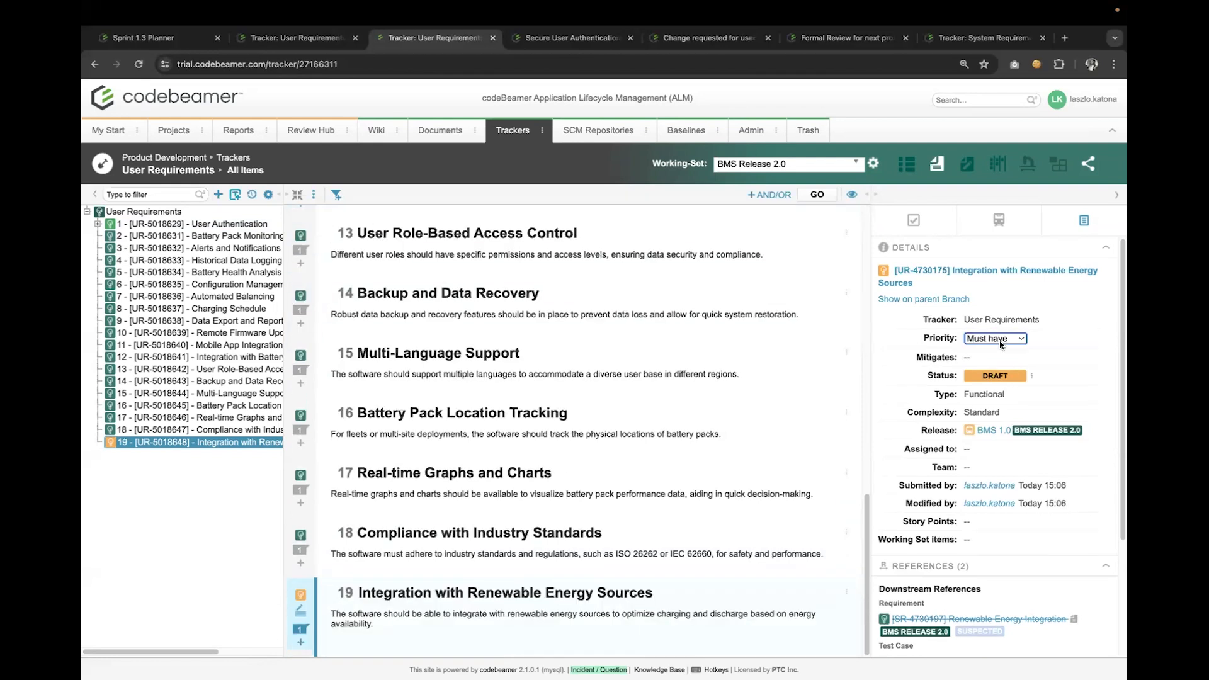
pyautogui.click(1006, 347)
pyautogui.click(1008, 366)
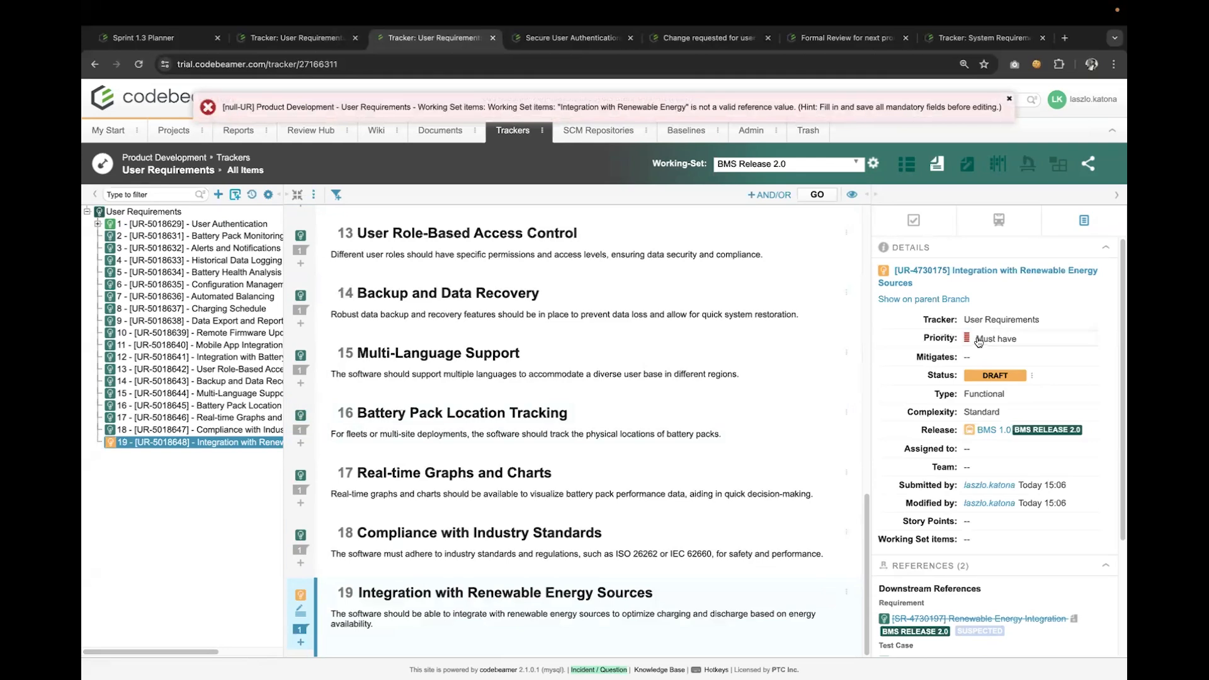
# - Try to clear the priority of the Integration with Renewable Energy Sources requirement
pyautogui.click(978, 341)
pyautogui.click(993, 350)
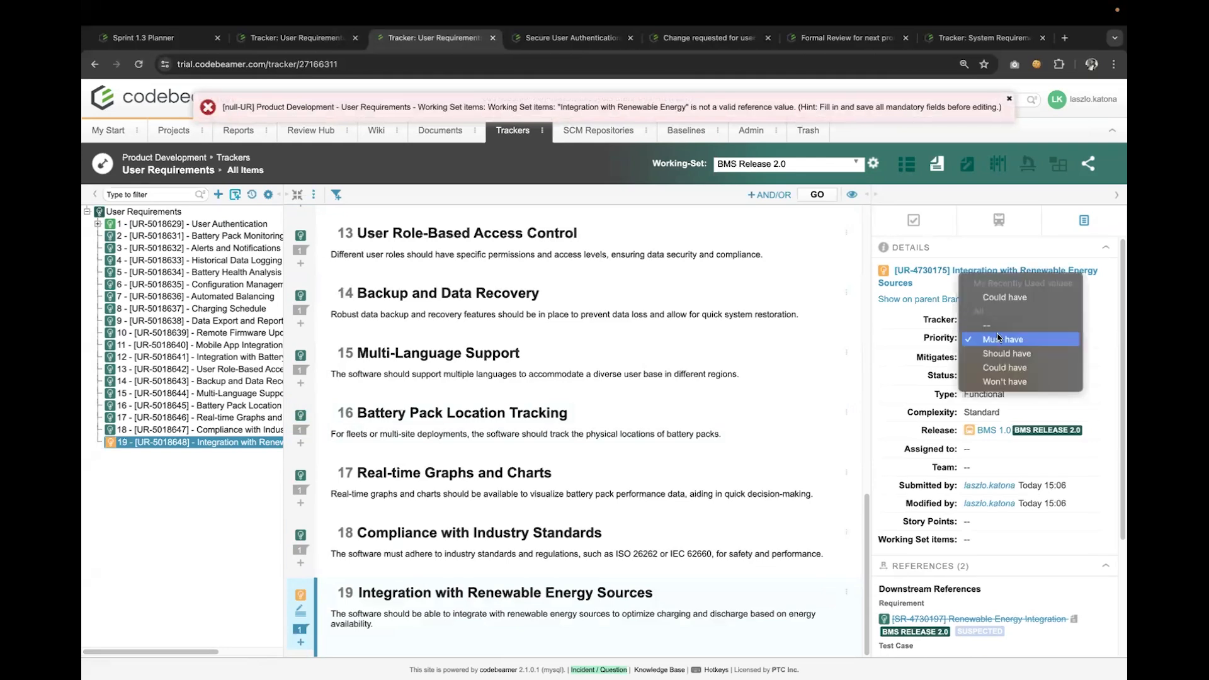
pyautogui.click(987, 325)
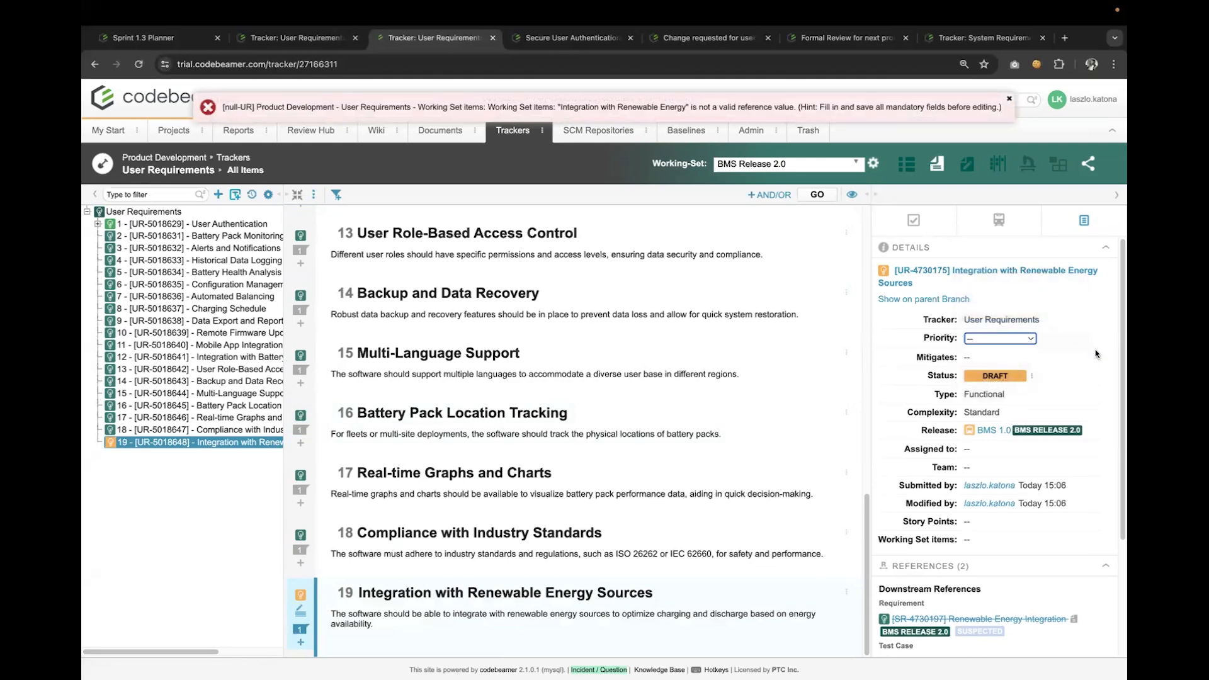
pyautogui.click(1090, 434)
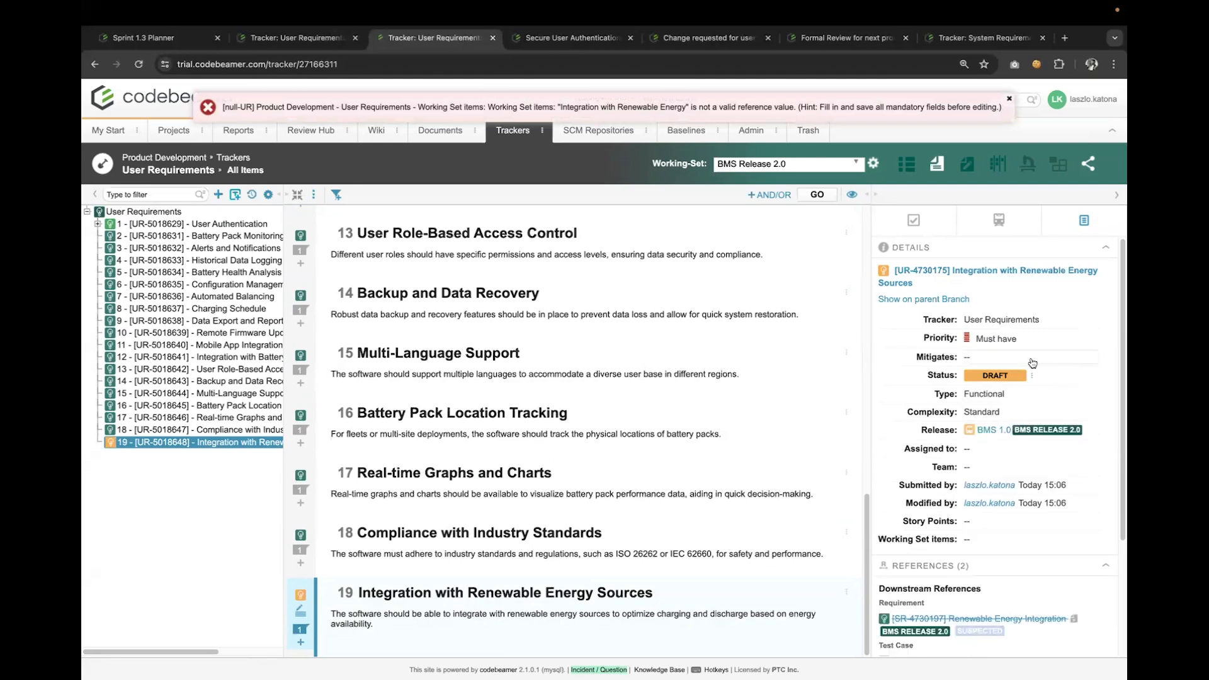
# - Add and save a user requirement titled "New Requirement" after the last item in the BMS Release 2.0 working-set
pyautogui.click(218, 195)
pyautogui.write('New Reque')
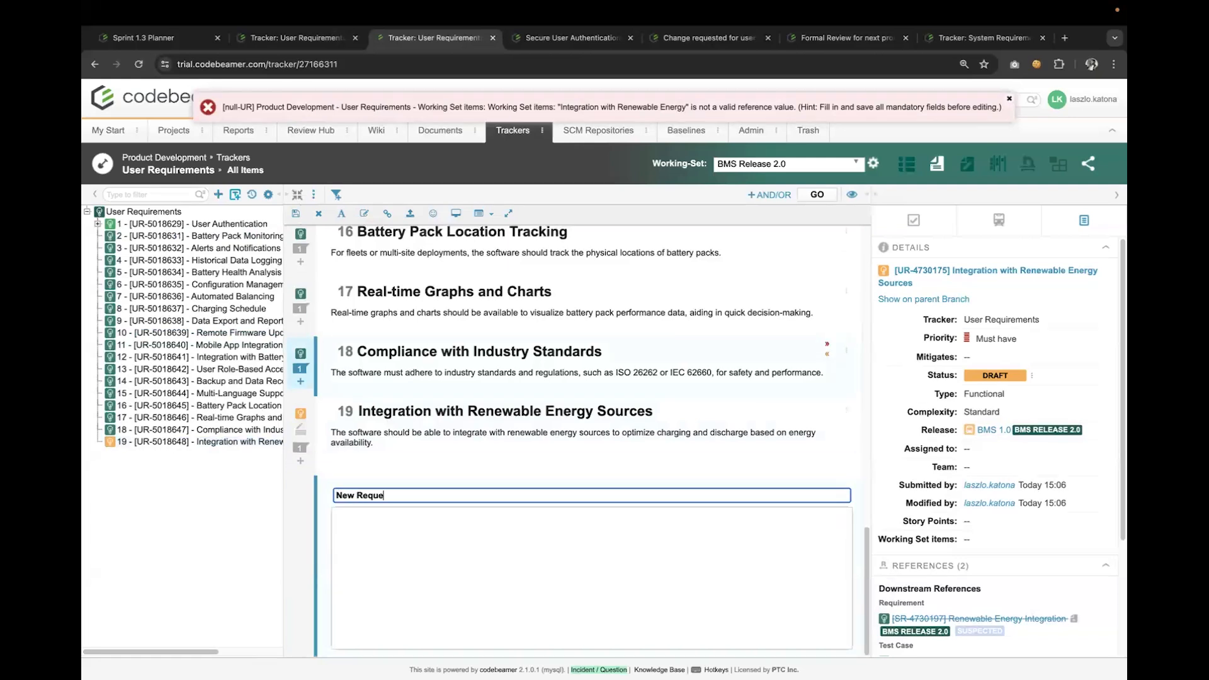
pyautogui.press('BackSpace')
pyautogui.write('irement')
pyautogui.click(294, 213)
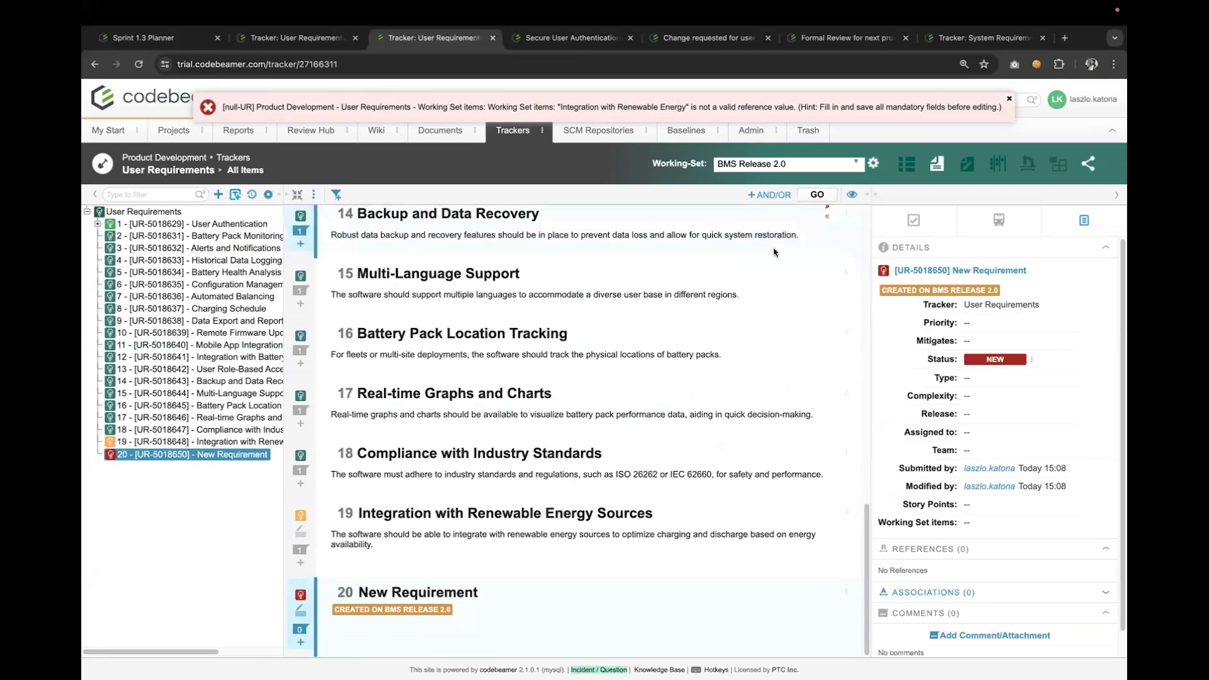
# - Switch the User Requirements tracker to the Default Working-Set
pyautogui.click(763, 168)
pyautogui.click(758, 205)
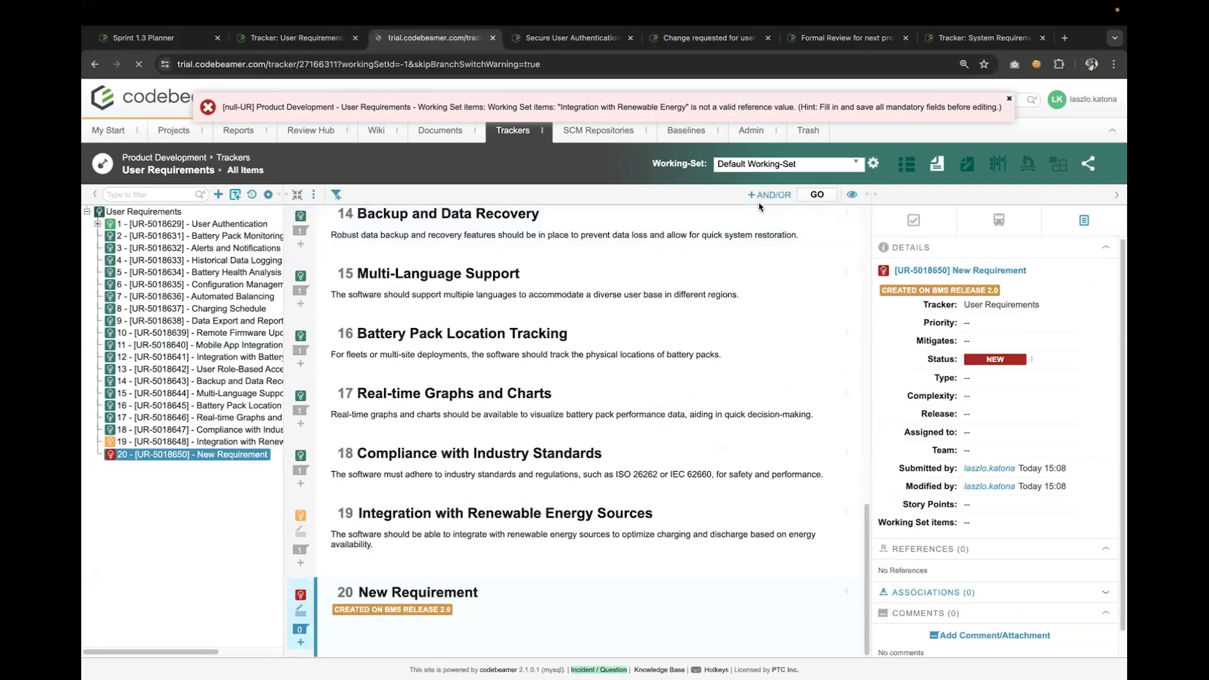